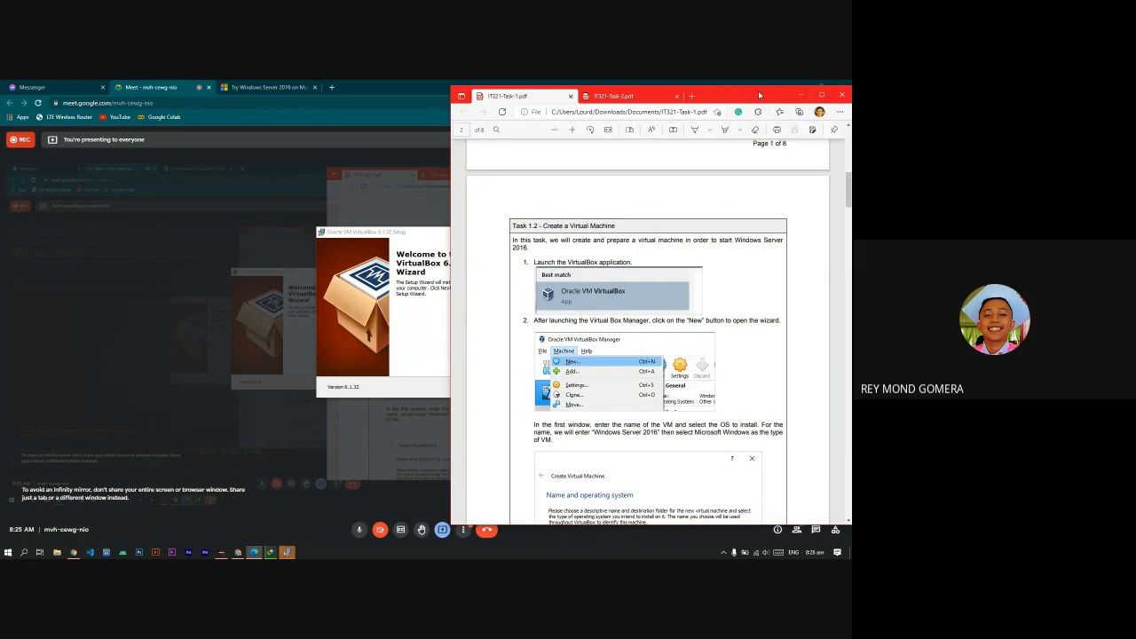
# Step: Arrange the VirtualBox setup wizard and the IT321-Task-1.pdf instructions side by side and review the installation steps
pyautogui.moveTo(781, 95); pyautogui.dragTo(833, 89)
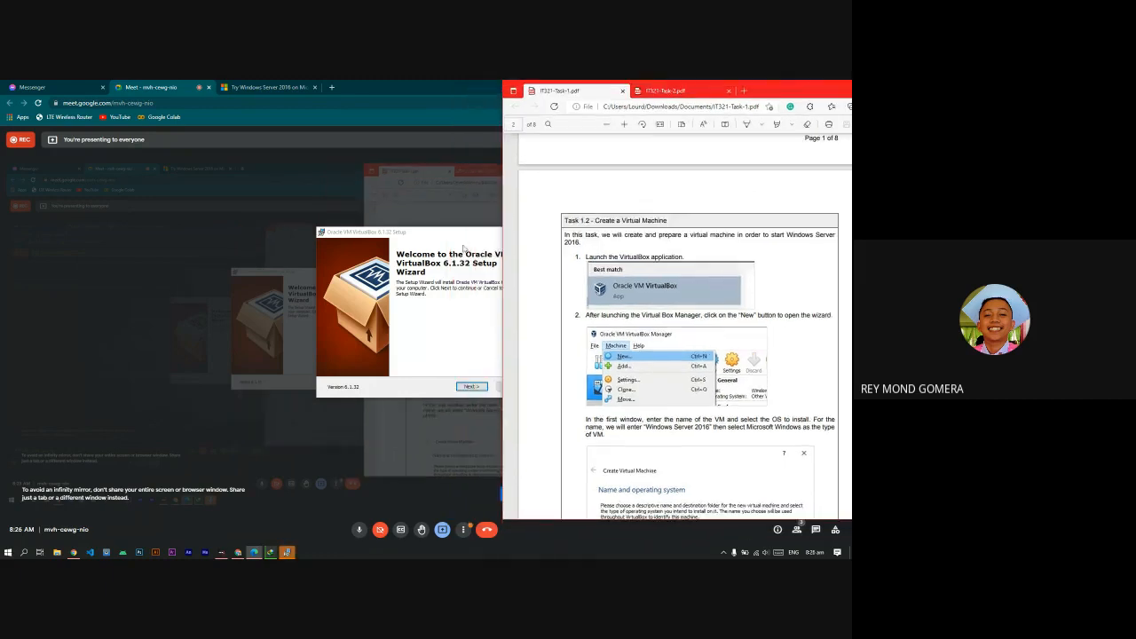
pyautogui.moveTo(463, 233); pyautogui.dragTo(303, 197)
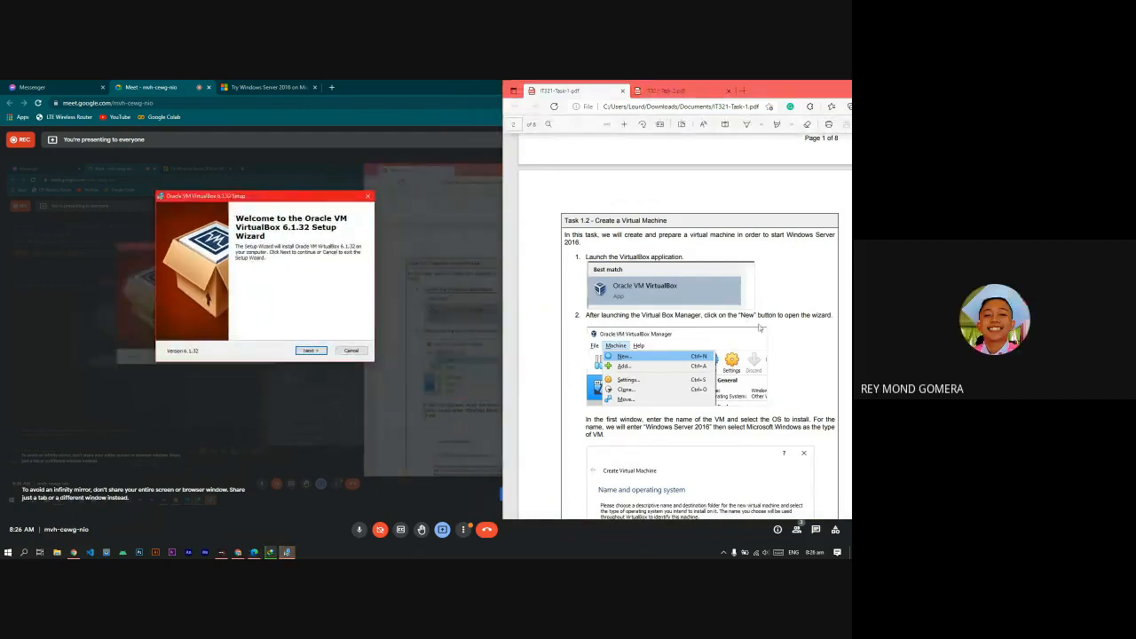
pyautogui.scroll(2, 759, 327)
pyautogui.scroll(8, 759, 327)
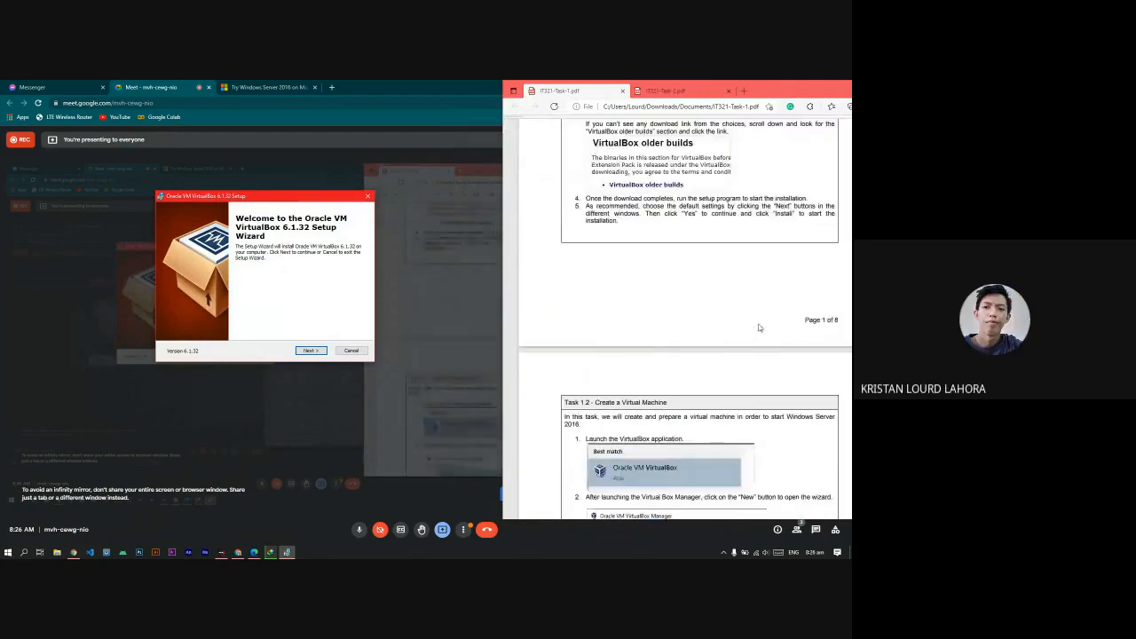
pyautogui.scroll(-5, 759, 327)
pyautogui.scroll(-3, 759, 327)
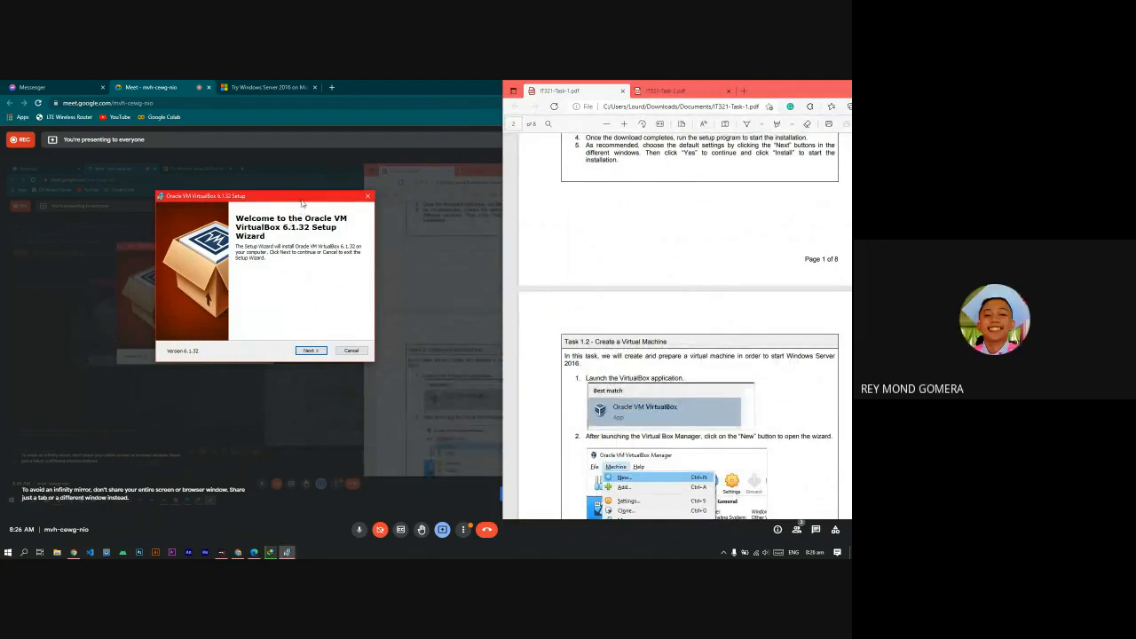
pyautogui.moveTo(303, 199); pyautogui.dragTo(309, 204)
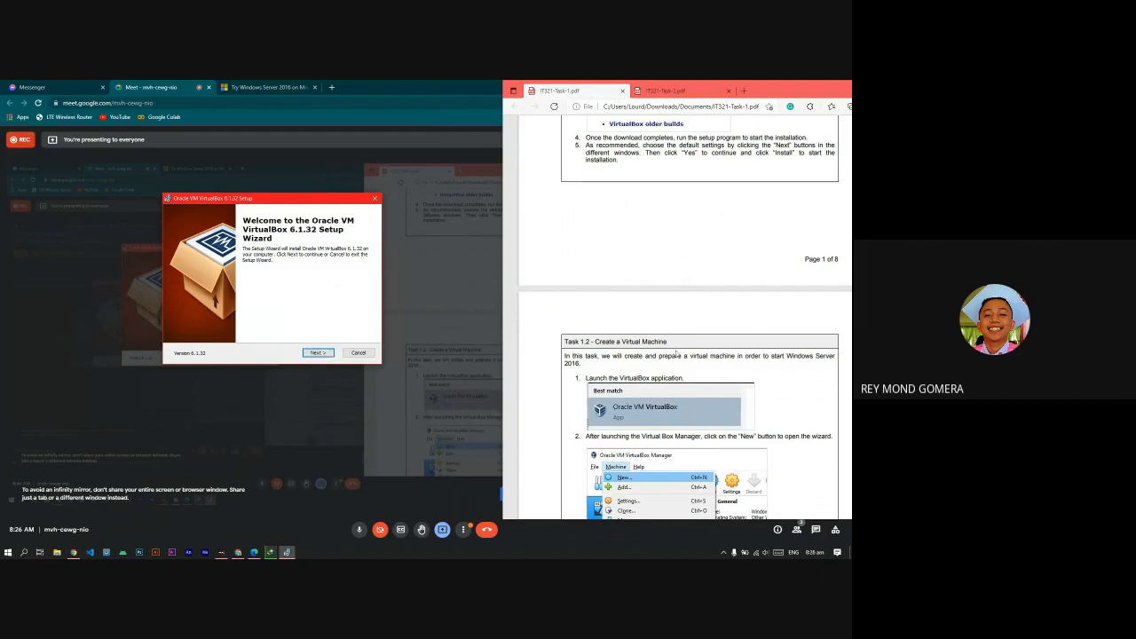
pyautogui.scroll(-3, 631, 358)
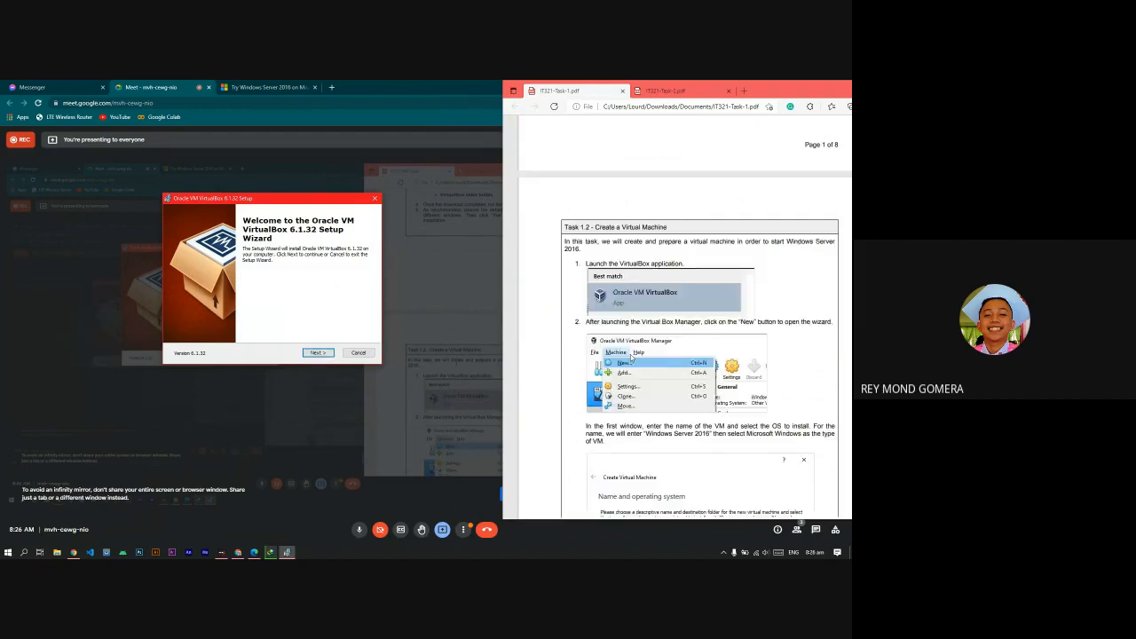
# Step: Proceed past the setup wizard's welcome page and accept the default features and install location, following the PDF instructions
pyautogui.click(311, 353)
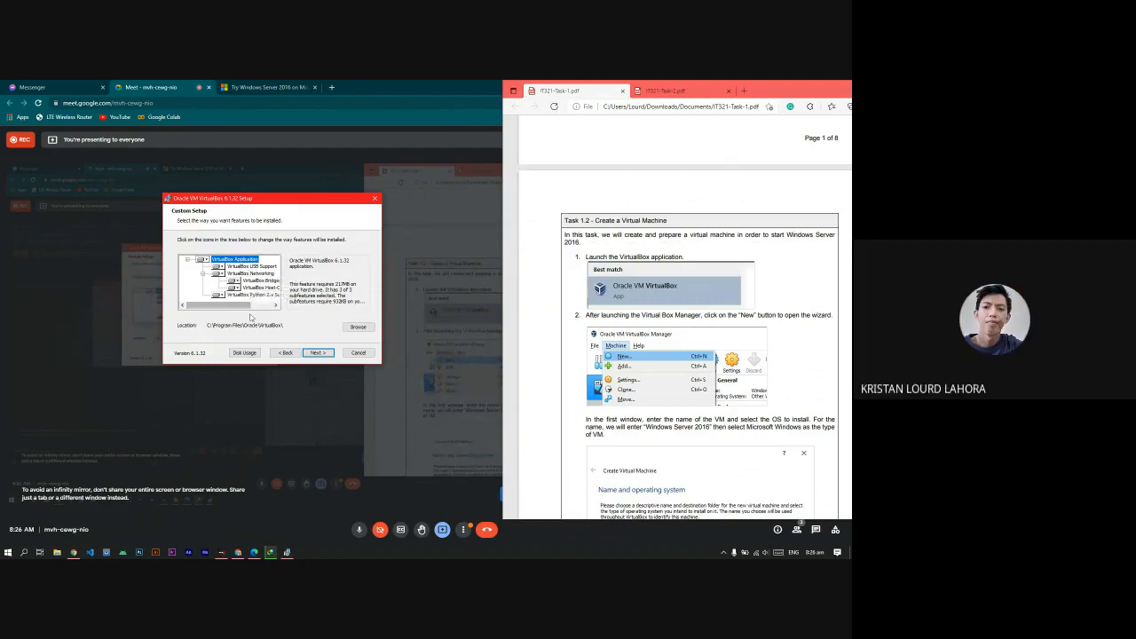
pyautogui.scroll(3, 756, 342)
pyautogui.scroll(-1, 643, 370)
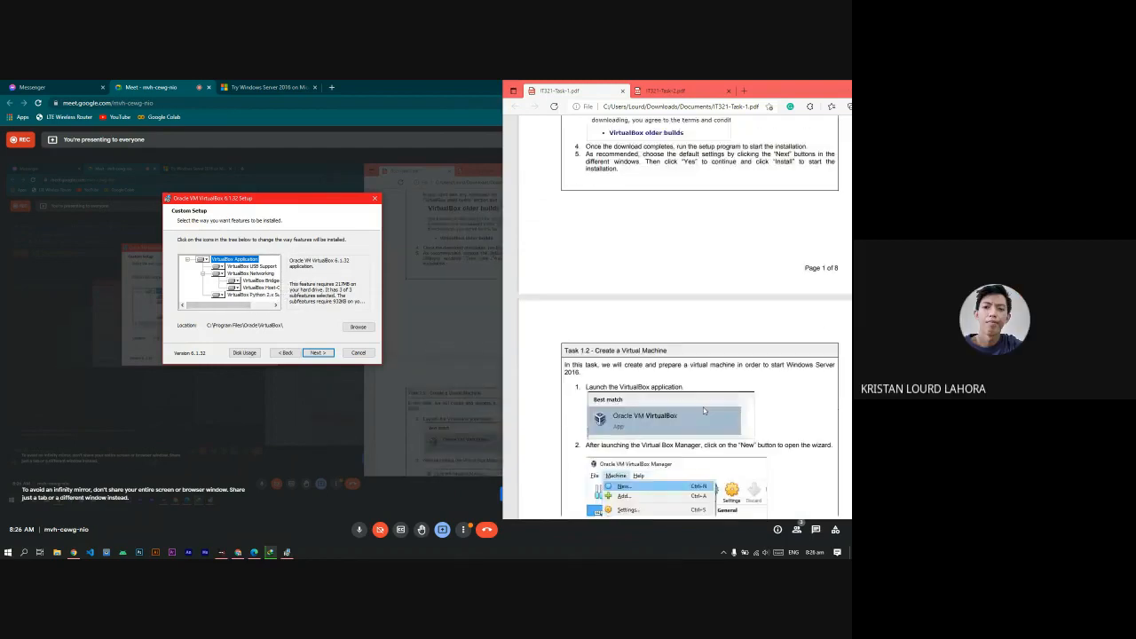
pyautogui.scroll(5, 643, 370)
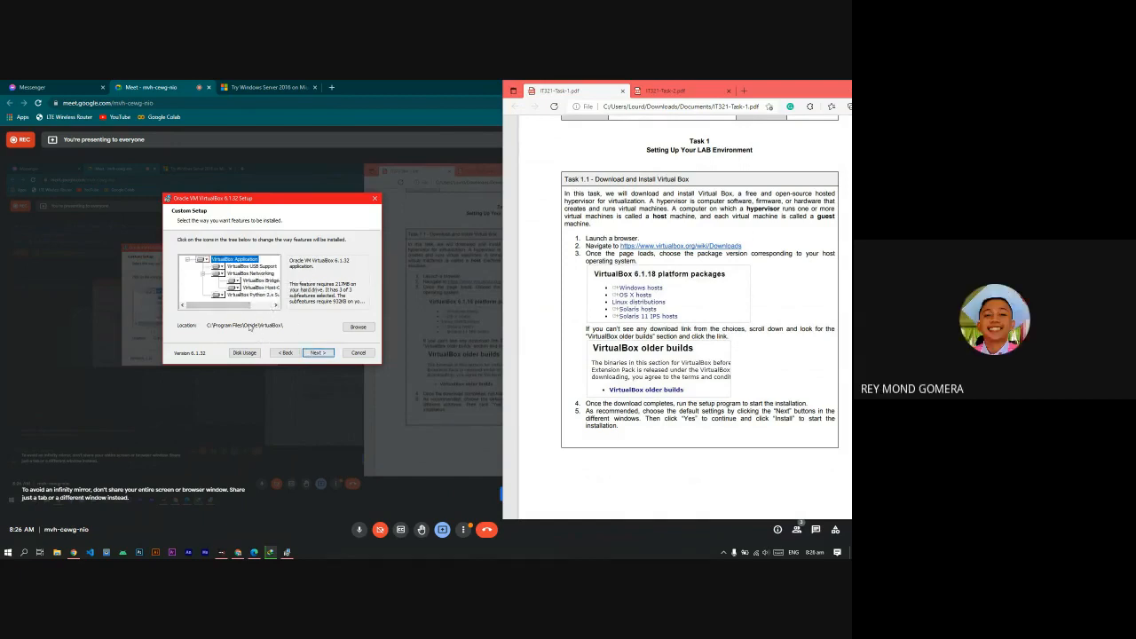
pyautogui.click(315, 352)
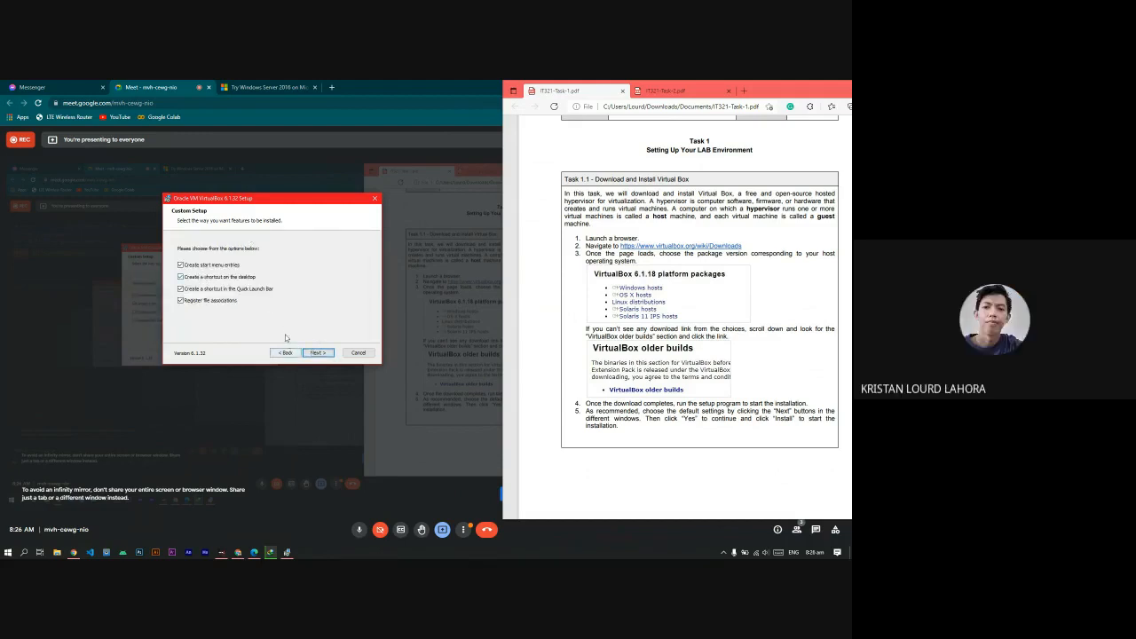
# Step: Keep the default shortcut and file association options, accept the network interface reset, and start installing VirtualBox 6.1.32
pyautogui.moveTo(262, 201); pyautogui.dragTo(303, 199)
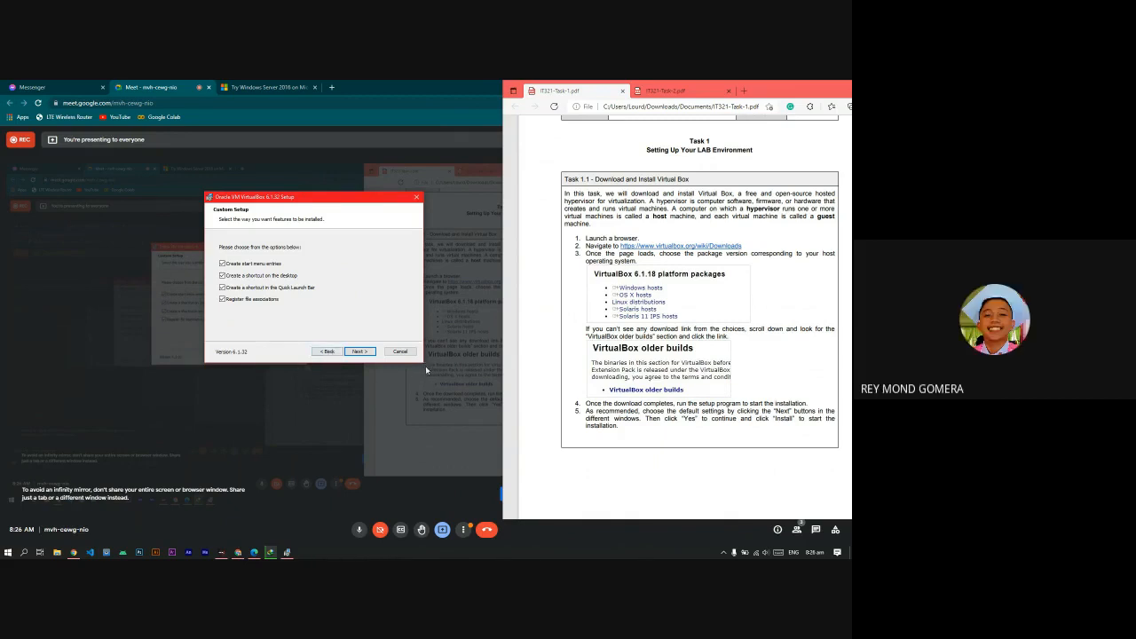
pyautogui.moveTo(227, 201); pyautogui.dragTo(309, 194)
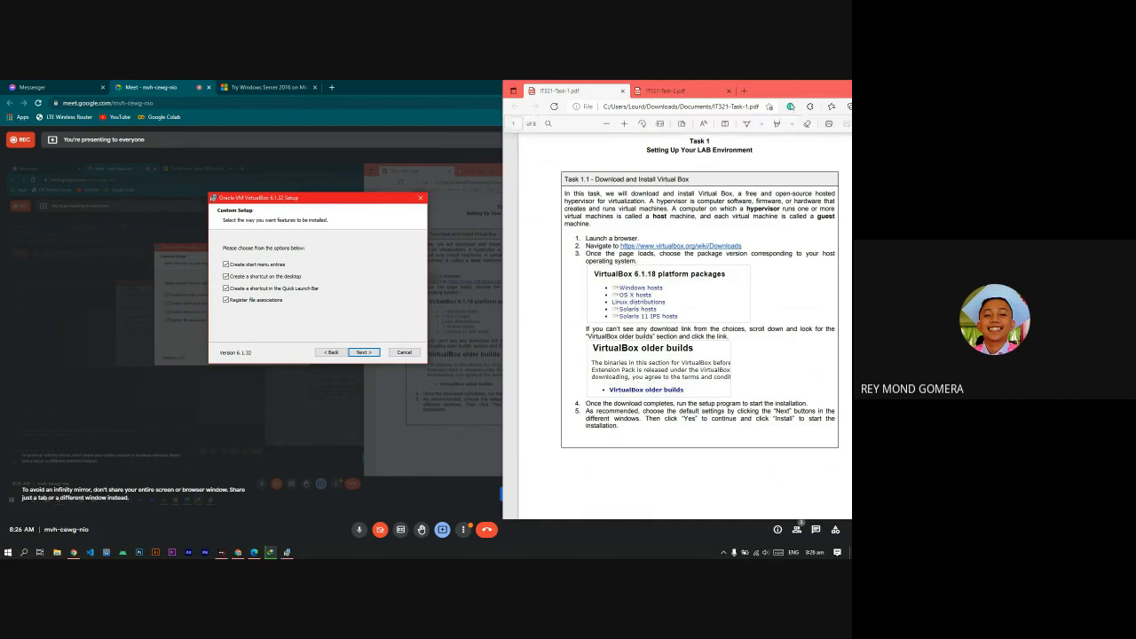
pyautogui.click(364, 352)
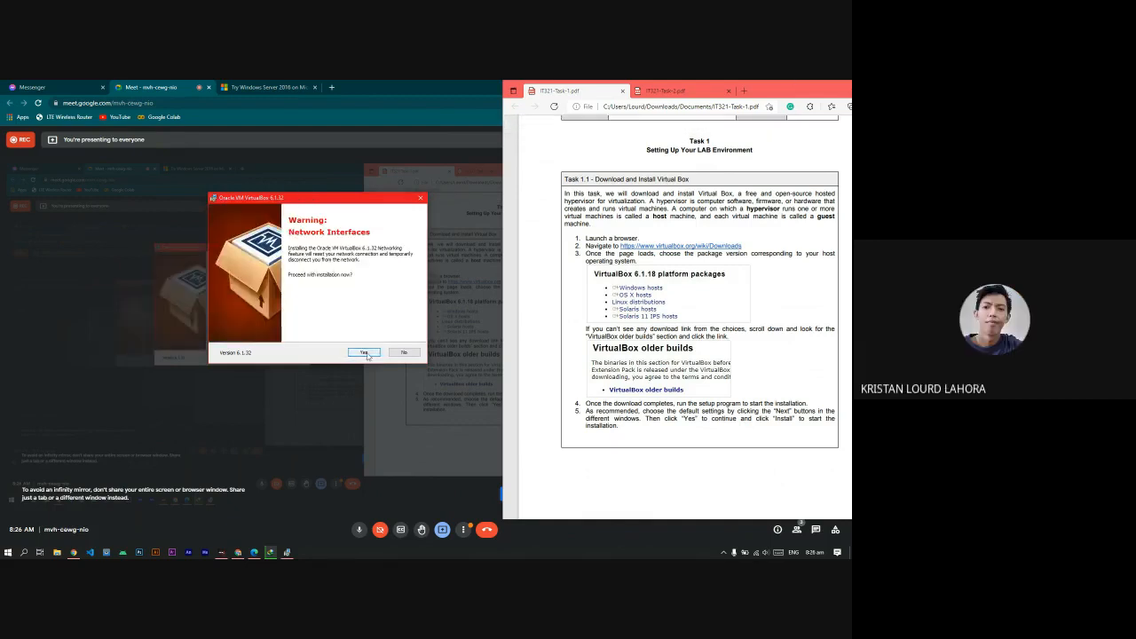
pyautogui.click(364, 353)
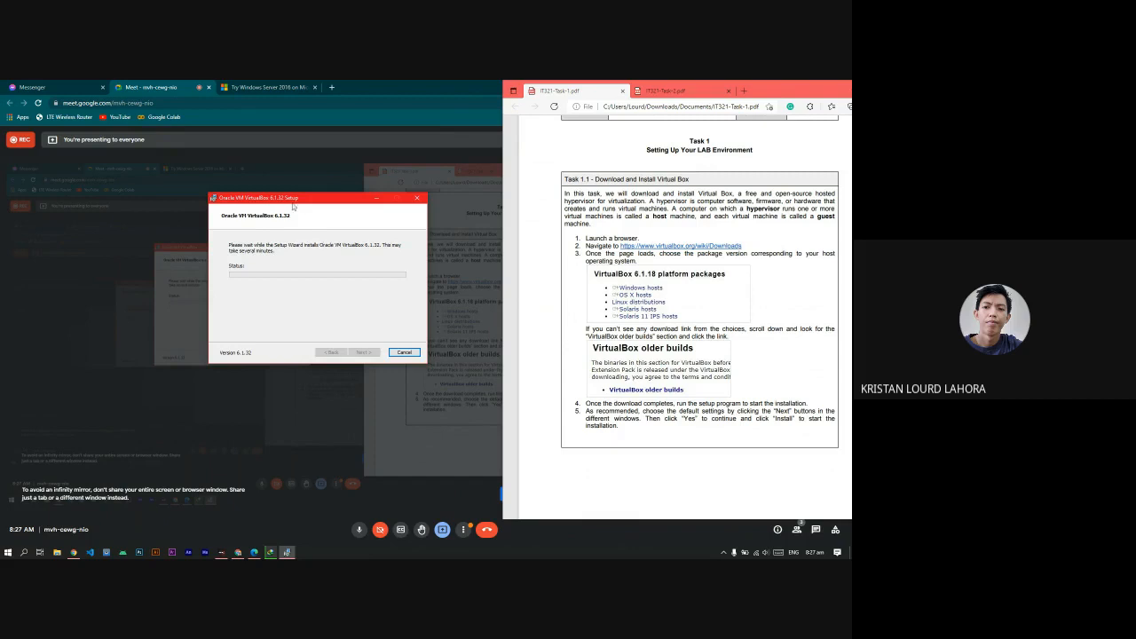
pyautogui.moveTo(297, 200); pyautogui.dragTo(291, 194)
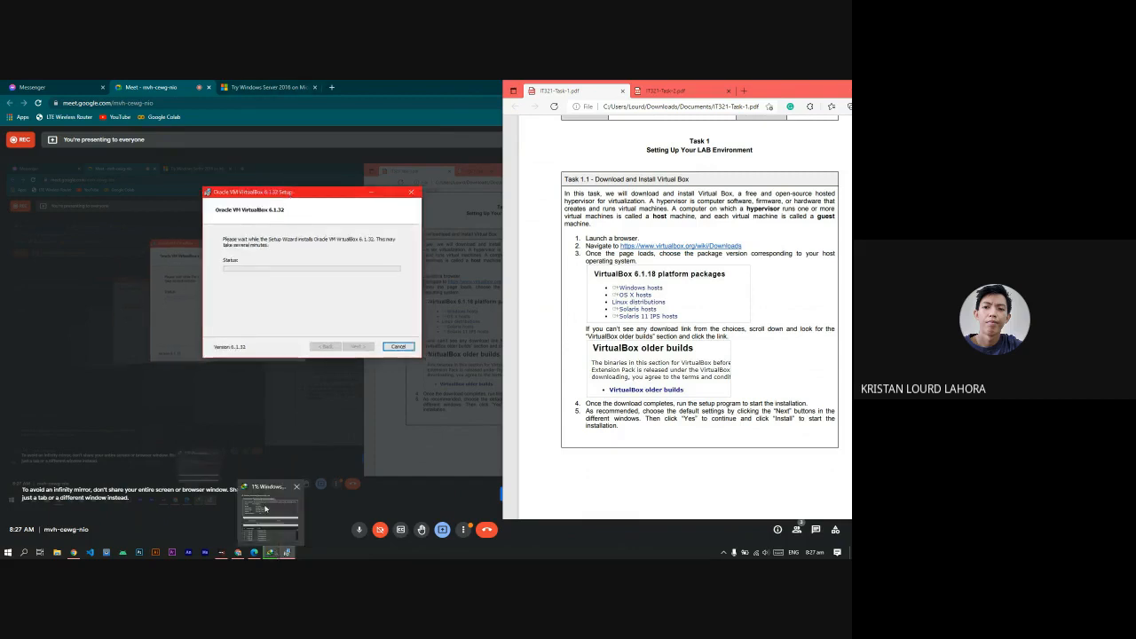
# Step: Check the progress of the Windows Server 2016 Datacenter ISO download and minimize its window
pyautogui.click(272, 489)
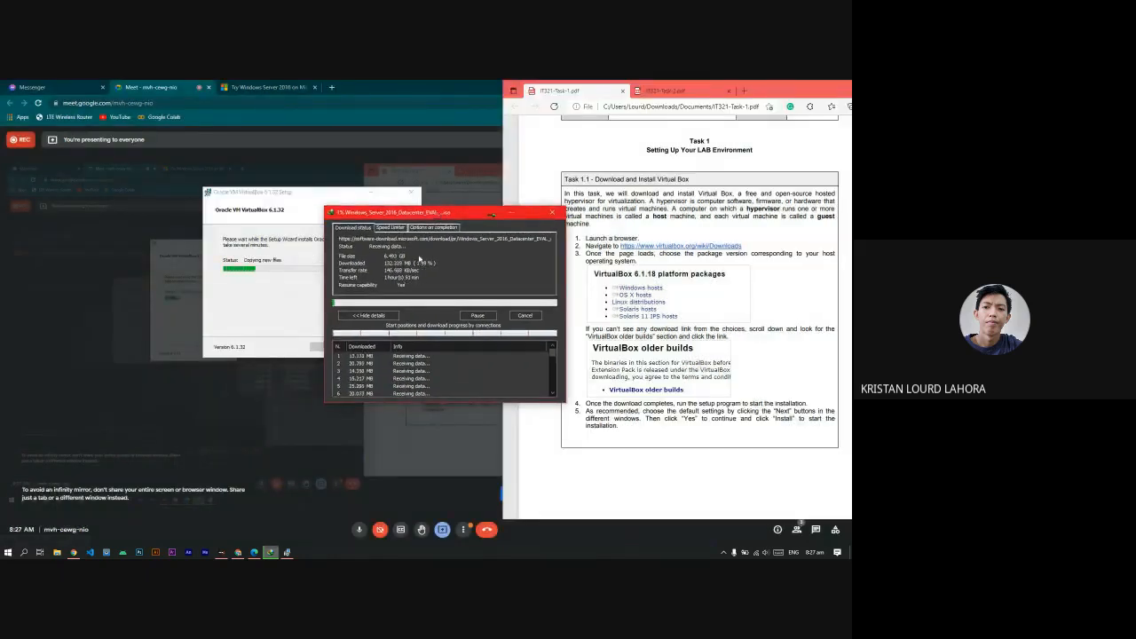
pyautogui.moveTo(430, 217); pyautogui.dragTo(487, 188)
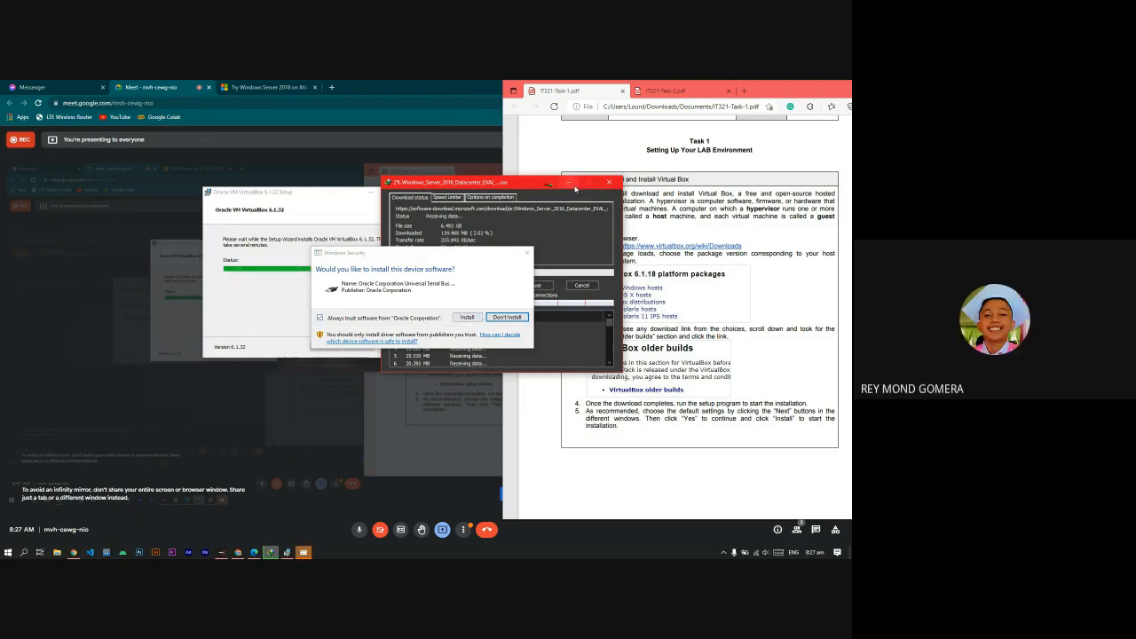
pyautogui.click(569, 183)
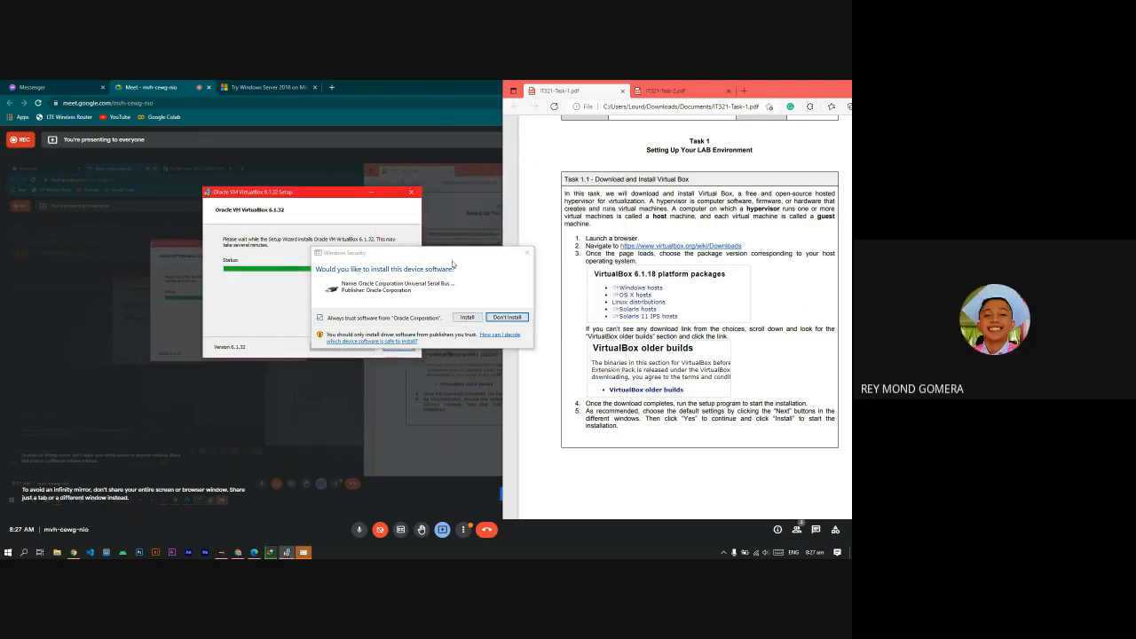
# Step: Allow the Oracle Universal Serial Bus device software to install, keeping Oracle Corporation always trusted
pyautogui.moveTo(451, 259); pyautogui.dragTo(570, 184)
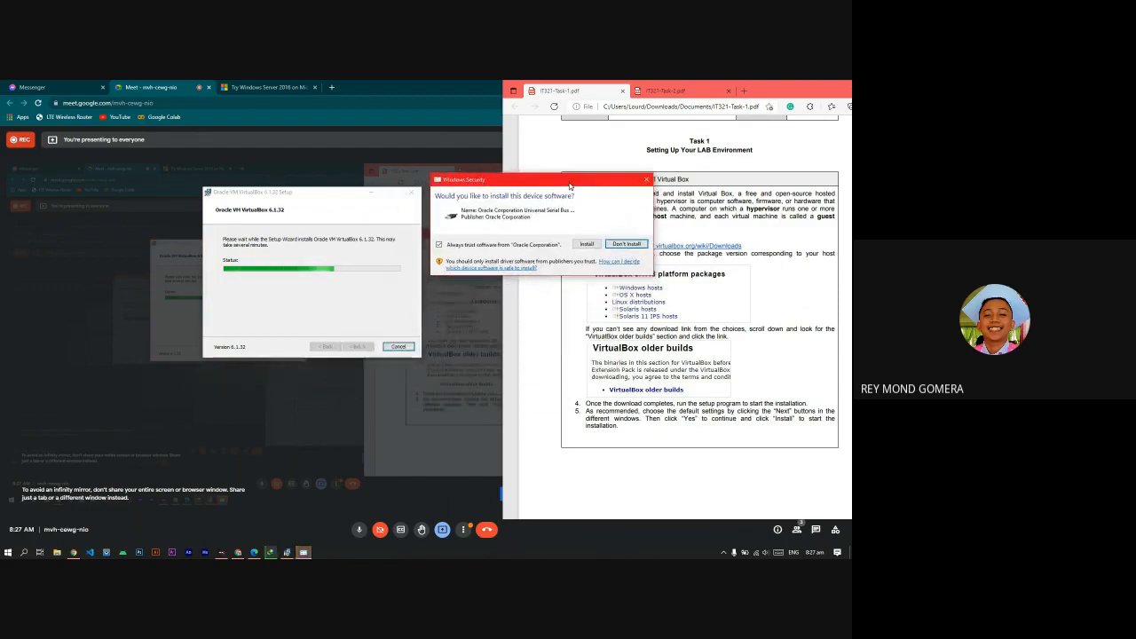
pyautogui.scroll(-5, 757, 412)
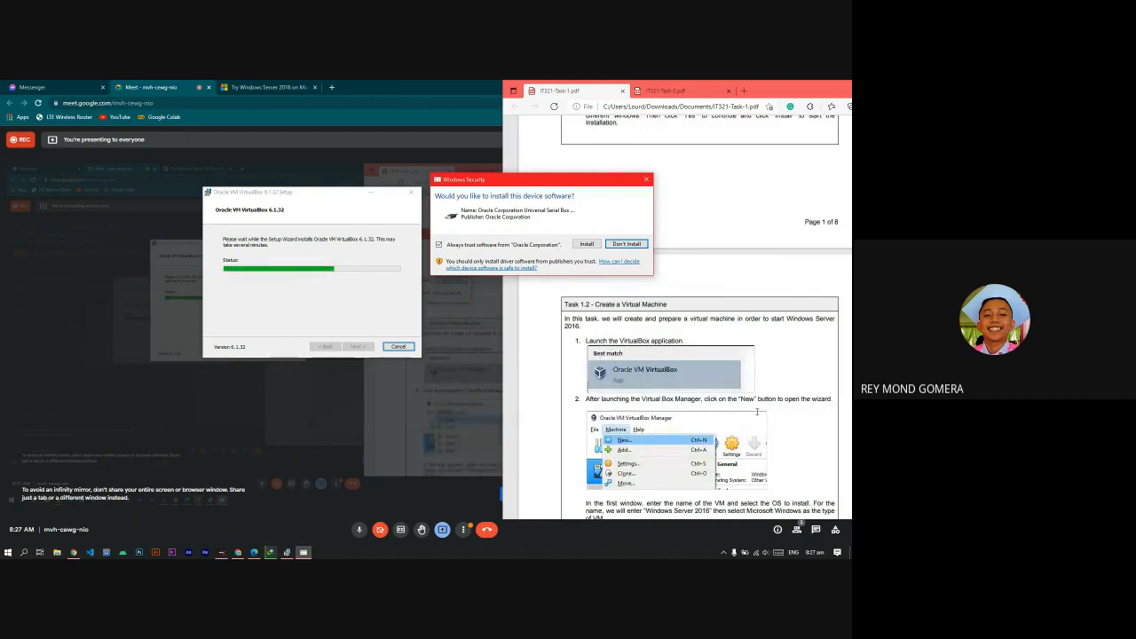
pyautogui.moveTo(549, 188); pyautogui.dragTo(536, 194)
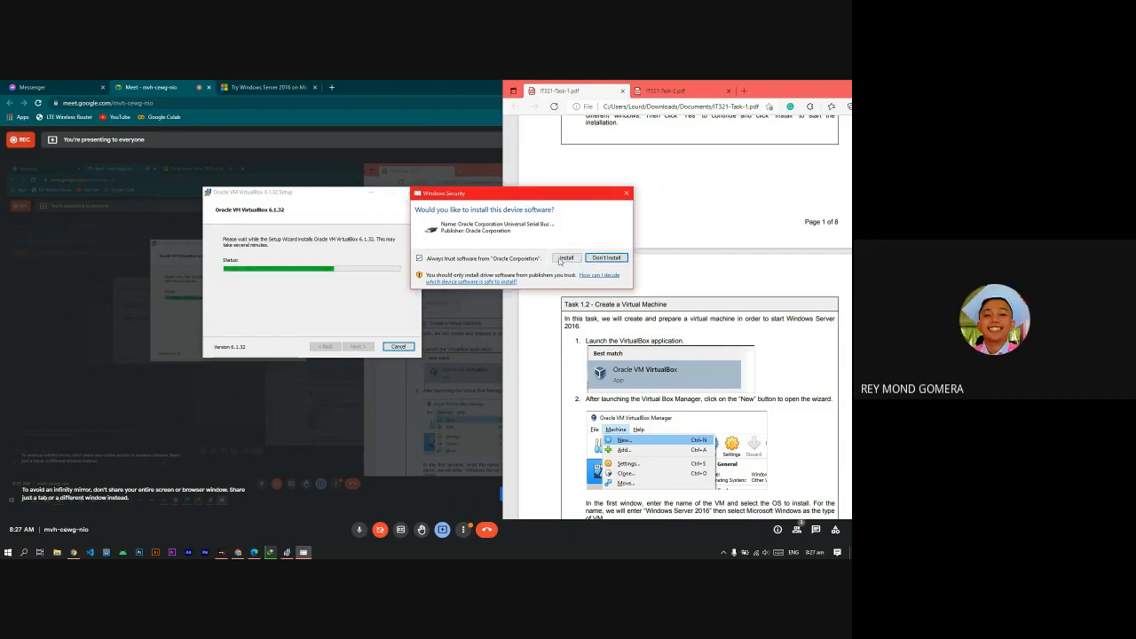
pyautogui.click(562, 258)
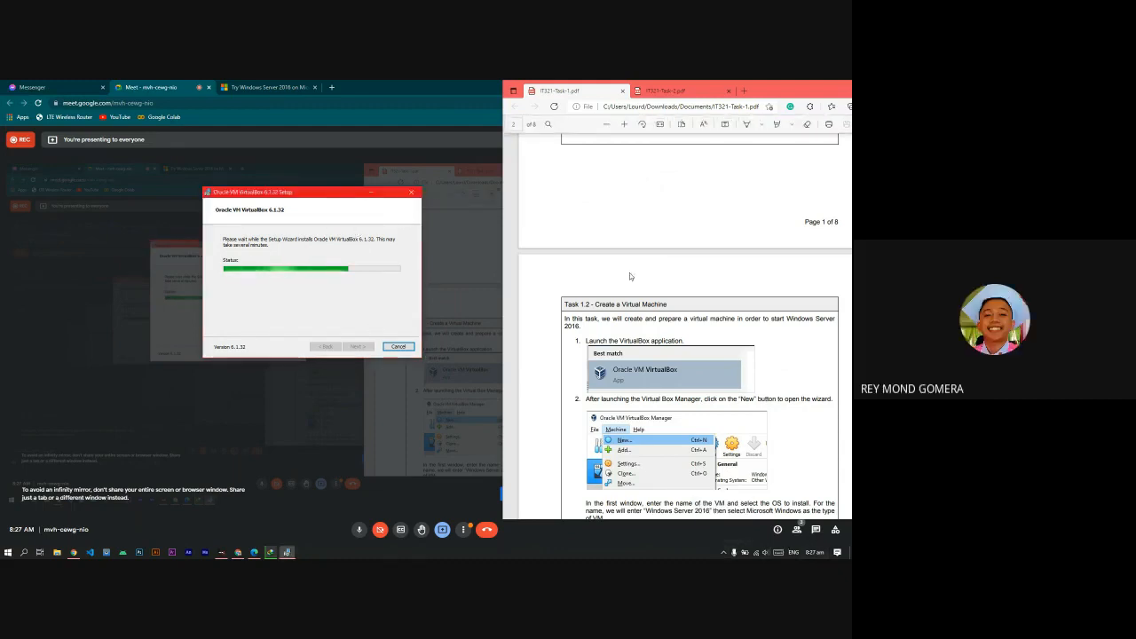
# Step: Finish the setup with VirtualBox starting after installation, then position and enlarge the VirtualBox Manager window beside the PDF
pyautogui.scroll(3, 629, 276)
pyautogui.scroll(-3, 670, 333)
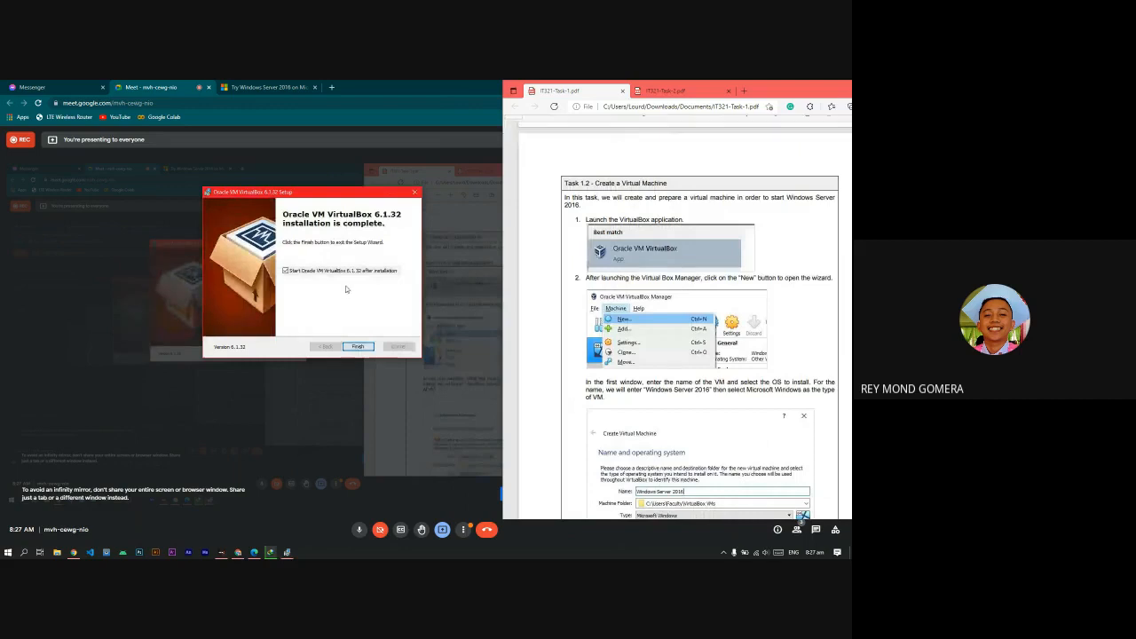
pyautogui.click(362, 347)
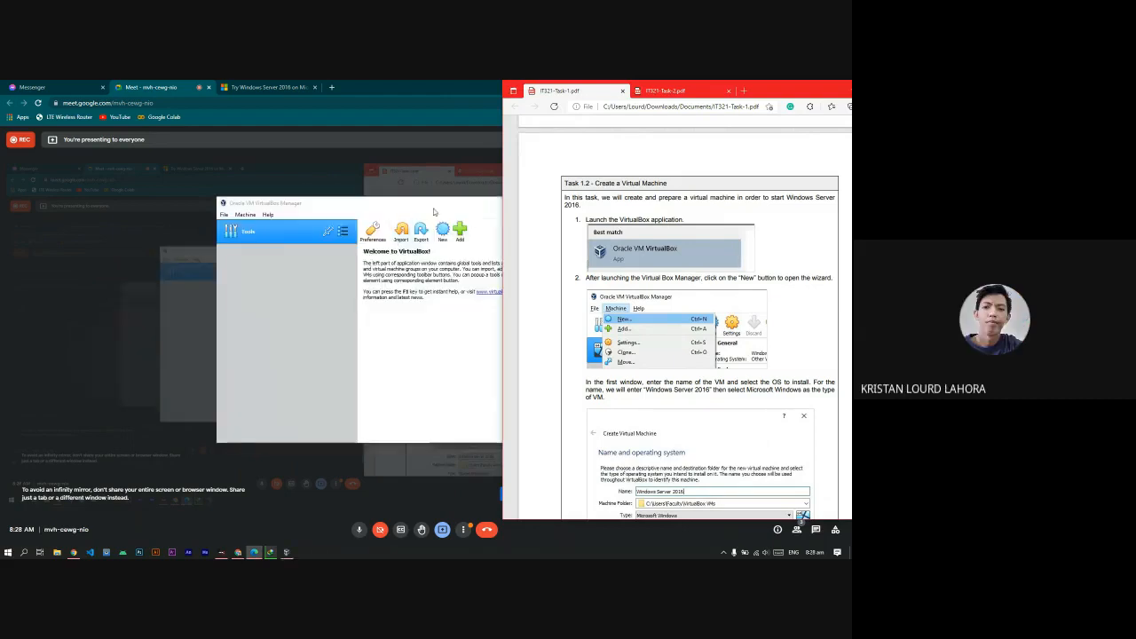
pyautogui.moveTo(424, 205); pyautogui.dragTo(266, 145)
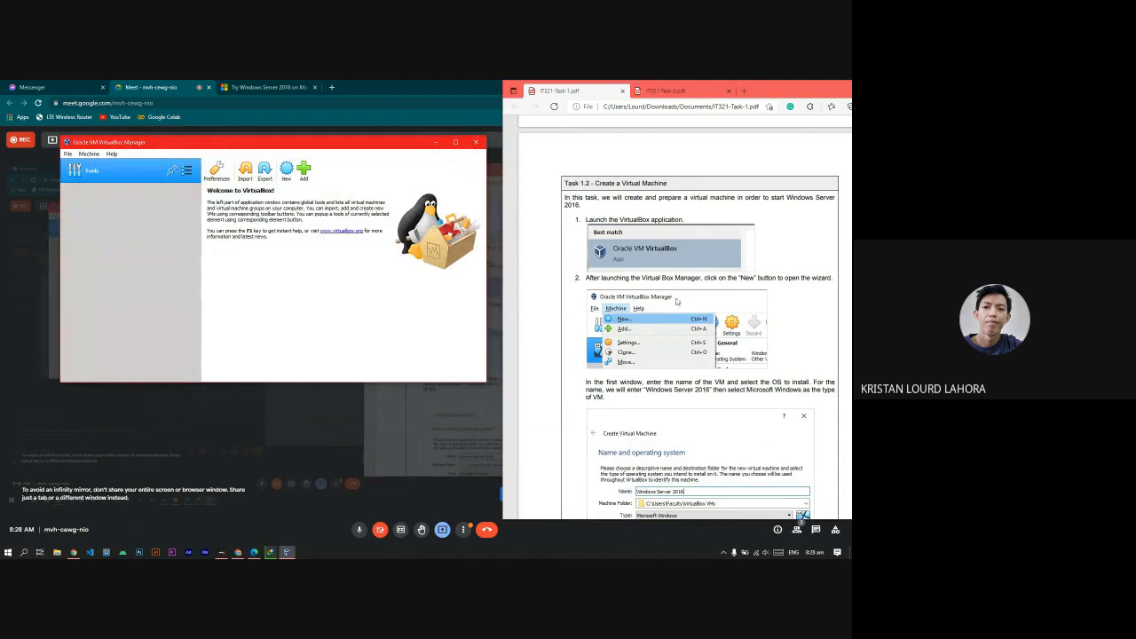
pyautogui.scroll(-1, 676, 302)
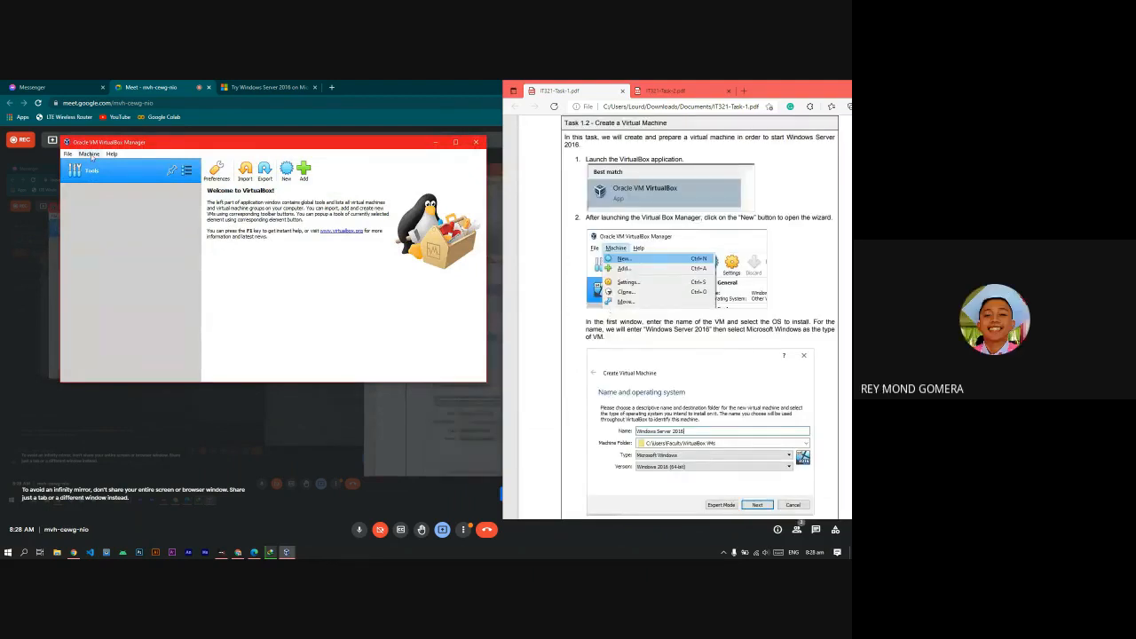
pyautogui.moveTo(486, 384); pyautogui.dragTo(509, 389)
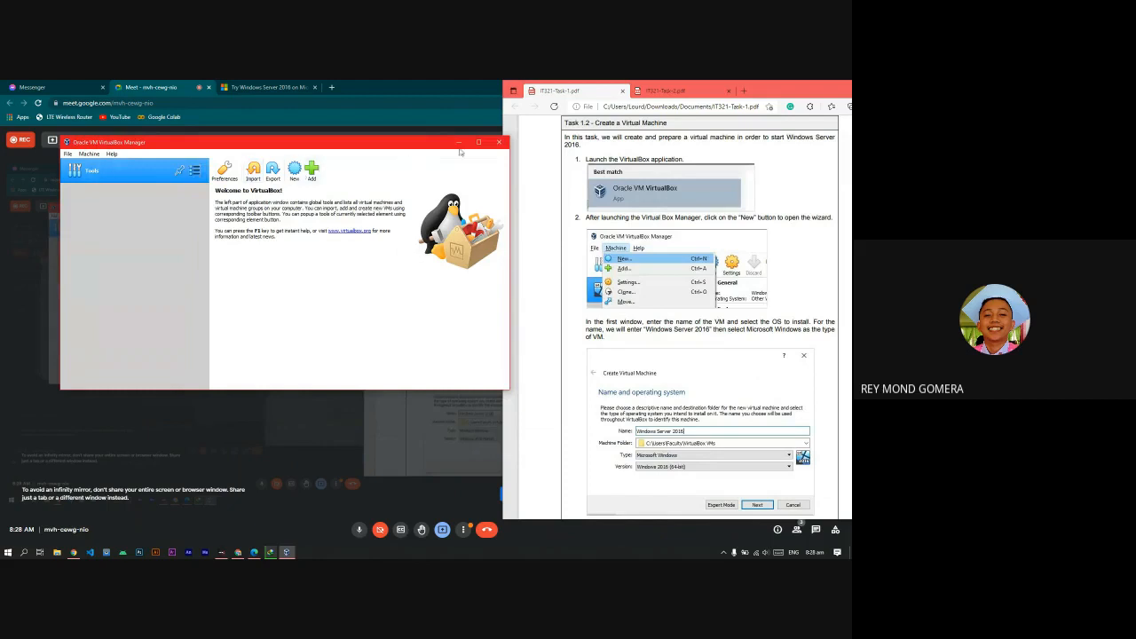
# Step: Start a new virtual machine named "Windows Server 2016" and compare its type and version settings with the PDF instructions
pyautogui.click(88, 154)
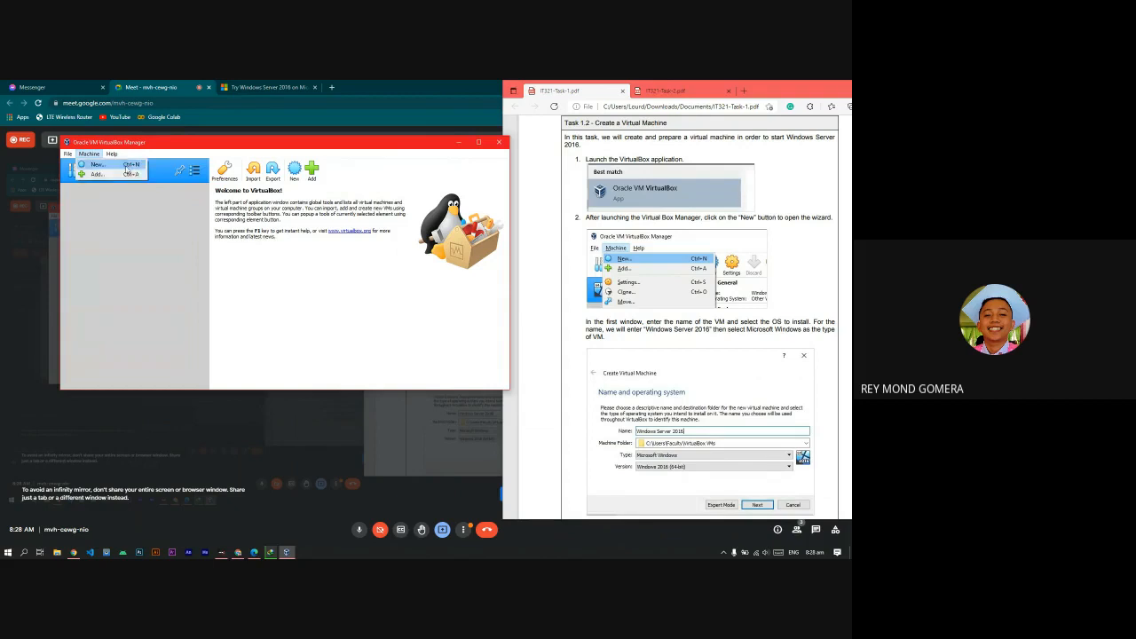
pyautogui.click(127, 167)
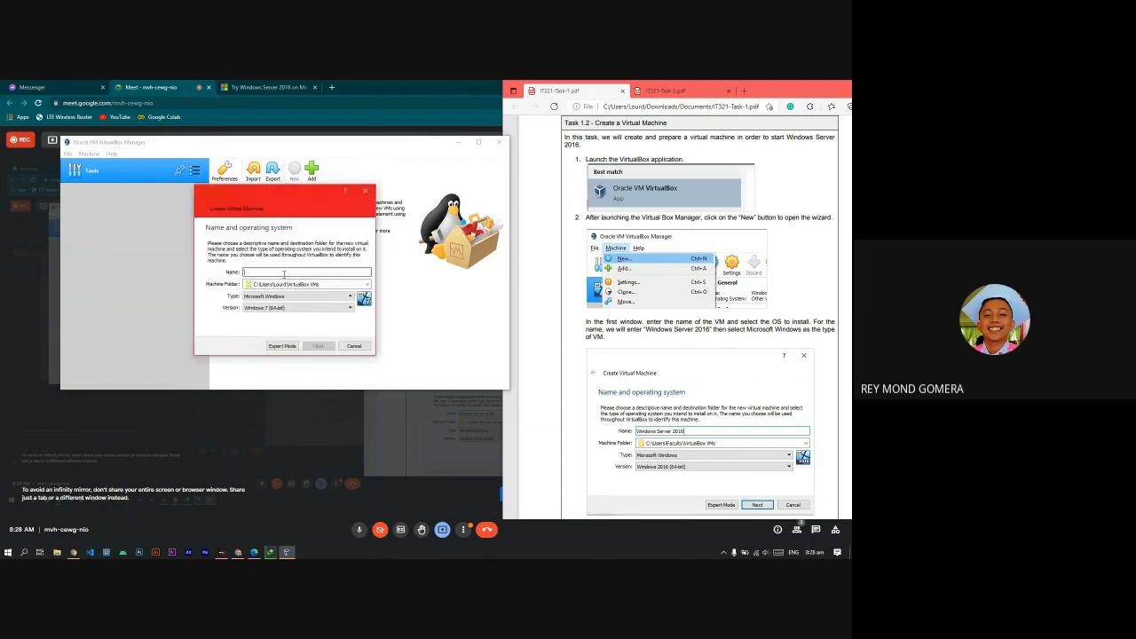
pyautogui.write('Wind')
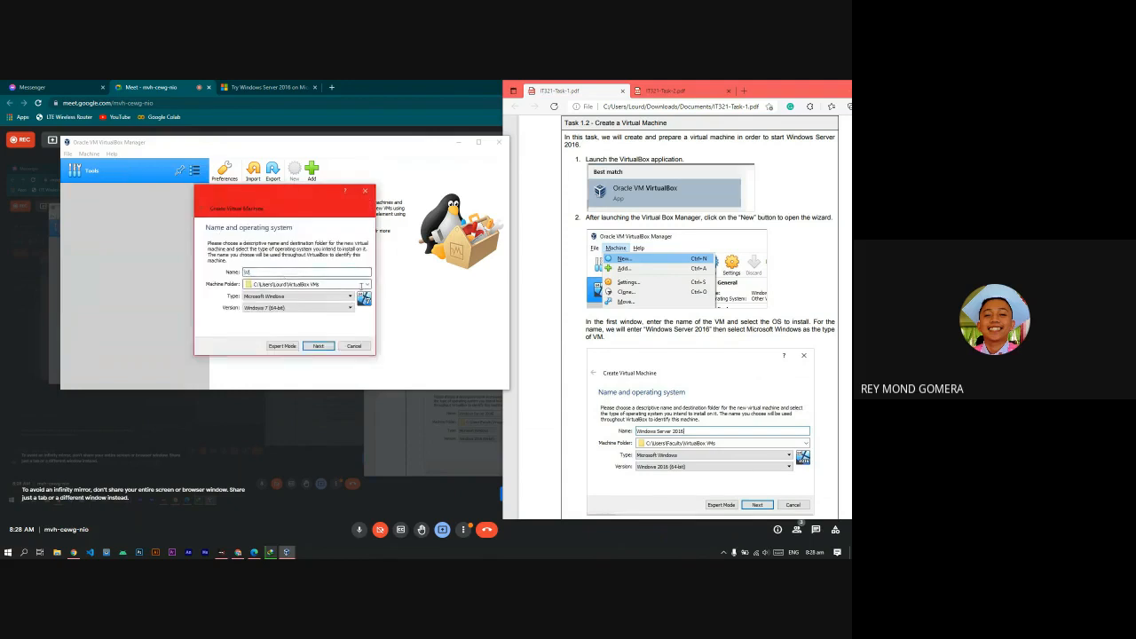
pyautogui.write('ows Server 2016')
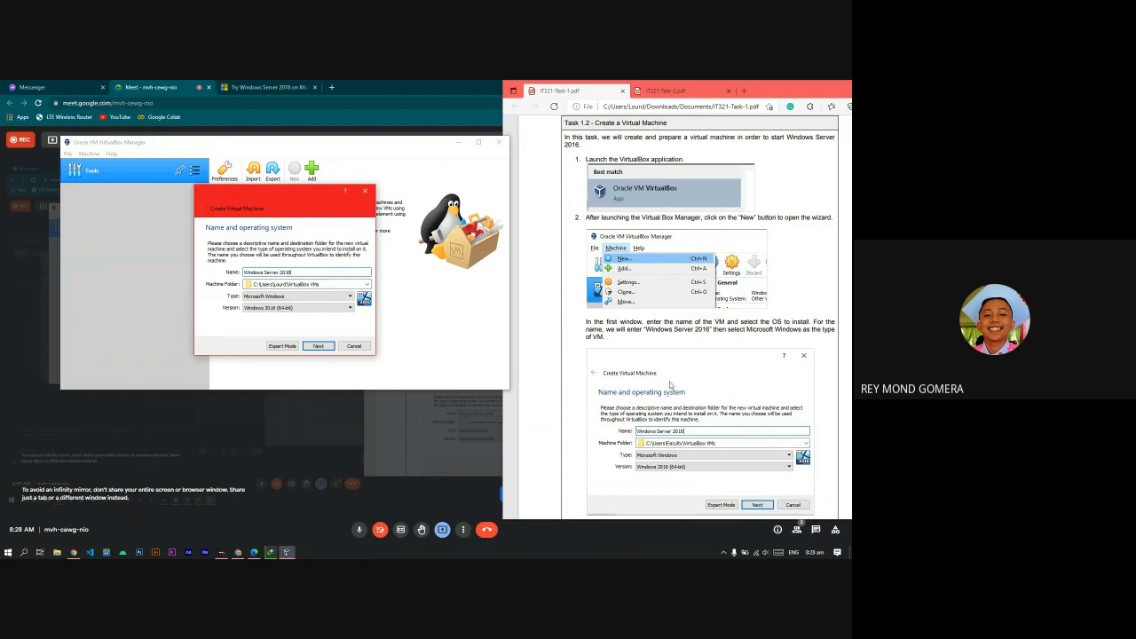
pyautogui.scroll(-3, 720, 391)
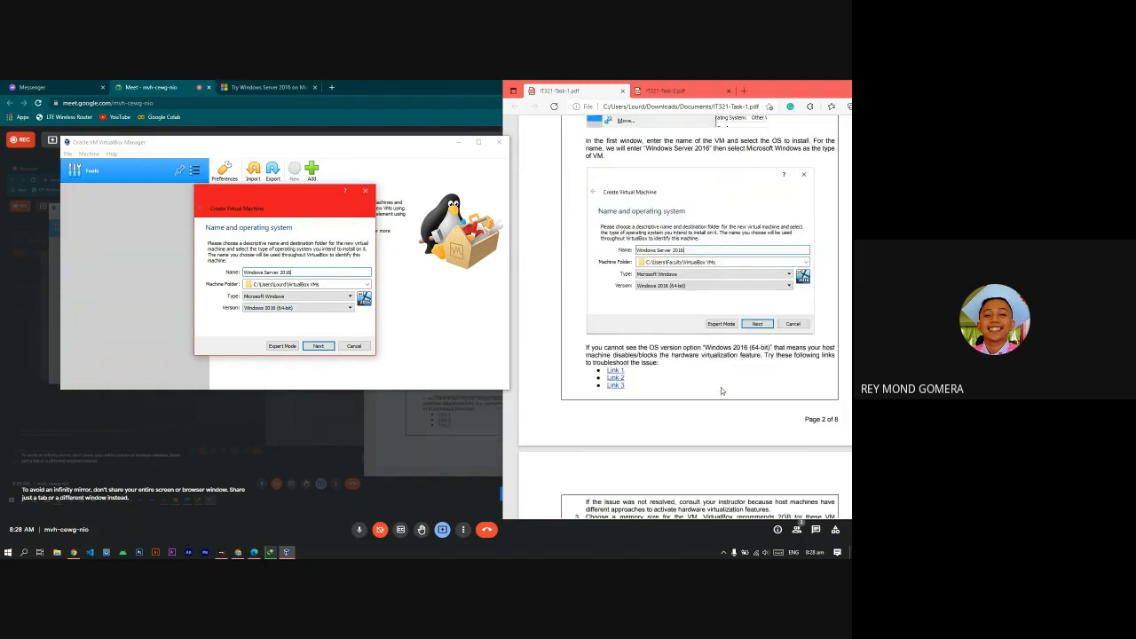
pyautogui.scroll(-1, 720, 390)
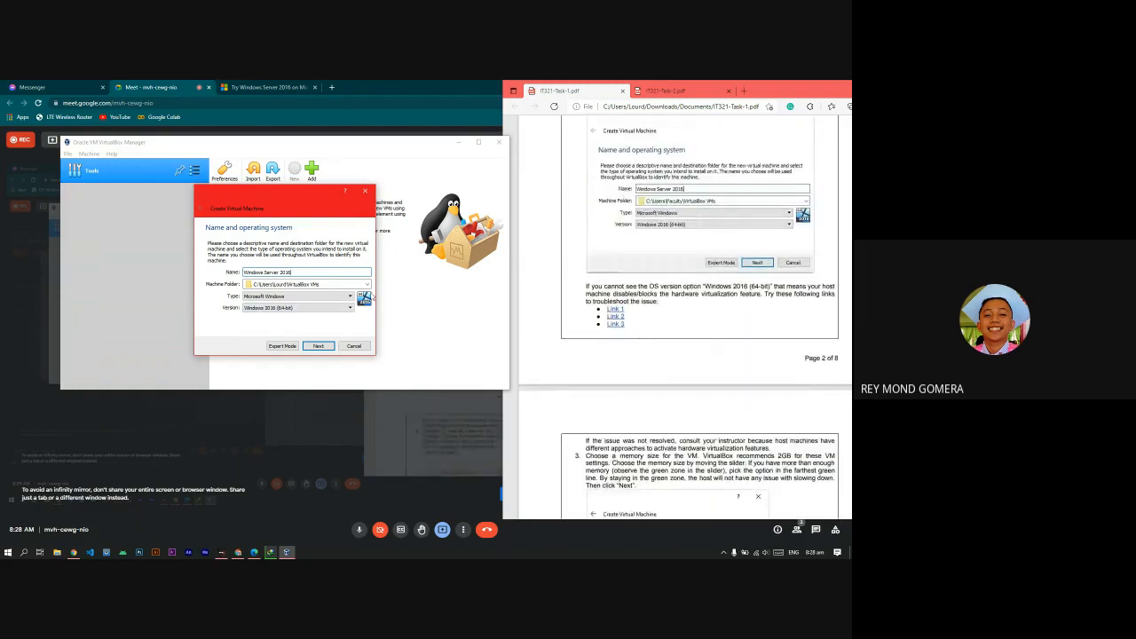
pyautogui.scroll(1, 732, 326)
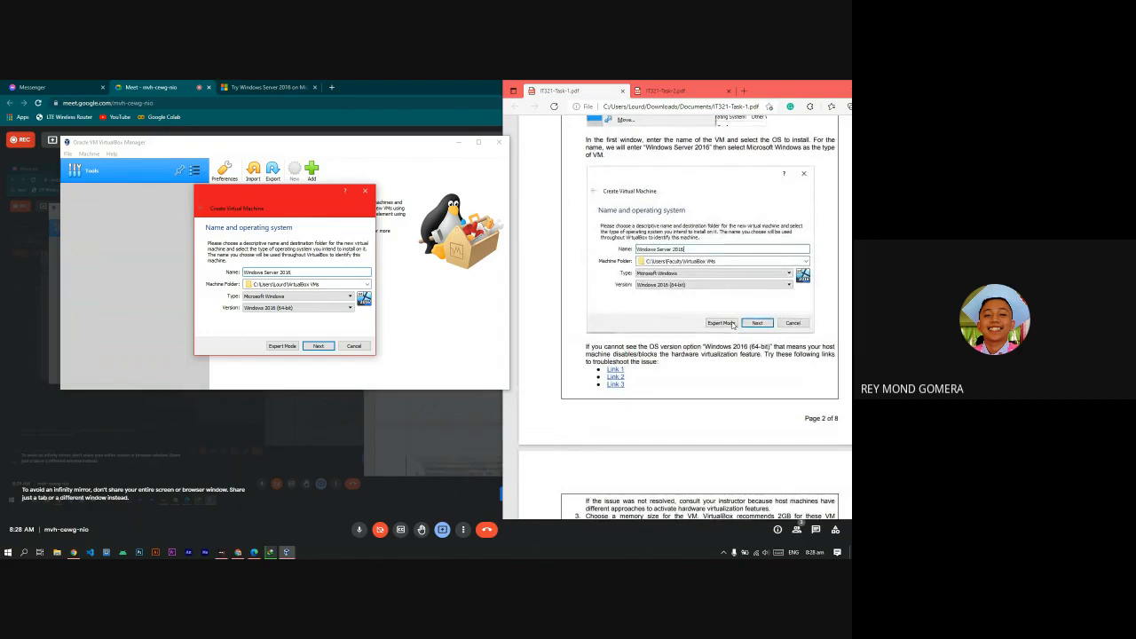
pyautogui.scroll(1, 733, 326)
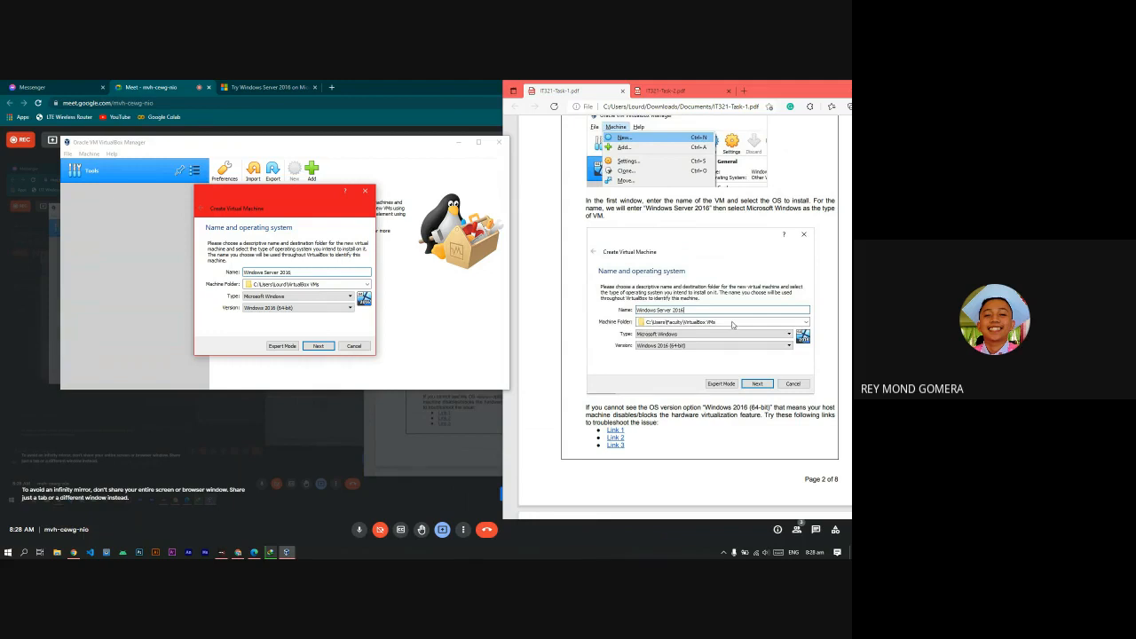
# Step: Keep Windows 2016 (64-bit) as the machine's version after checking the PDF, and continue to the memory size settings
pyautogui.scroll(-2, 732, 325)
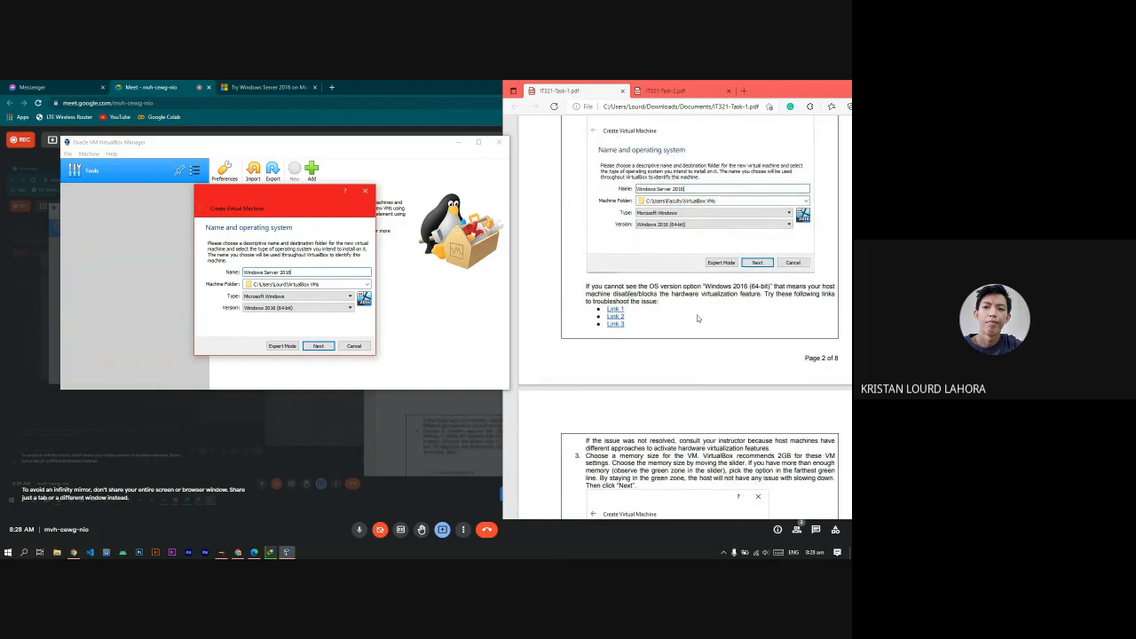
pyautogui.click(332, 308)
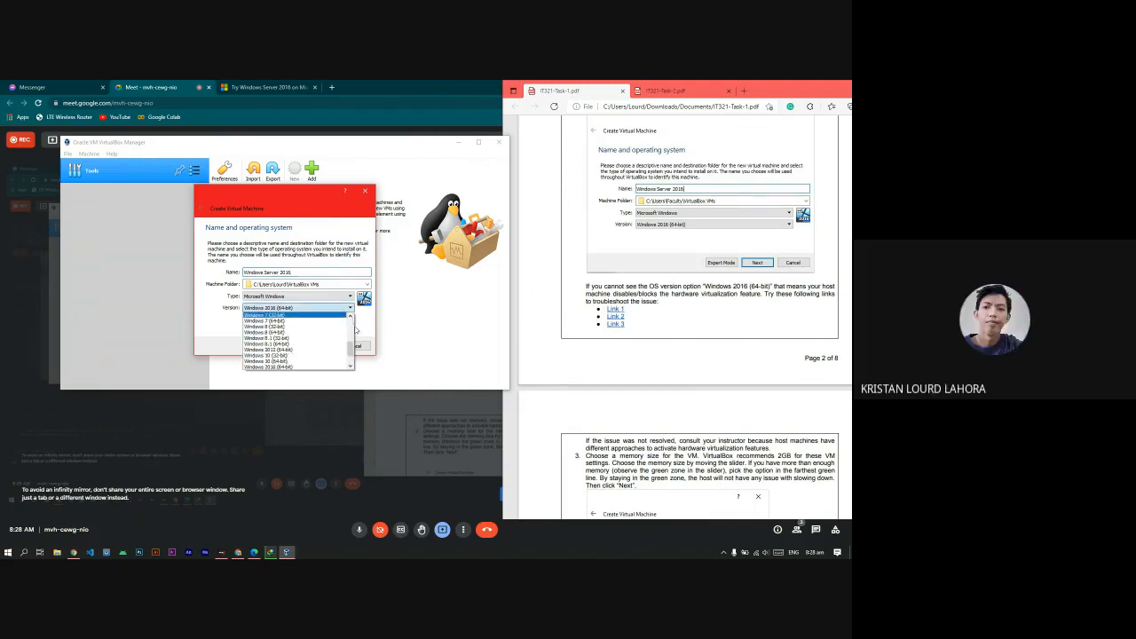
pyautogui.click(309, 313)
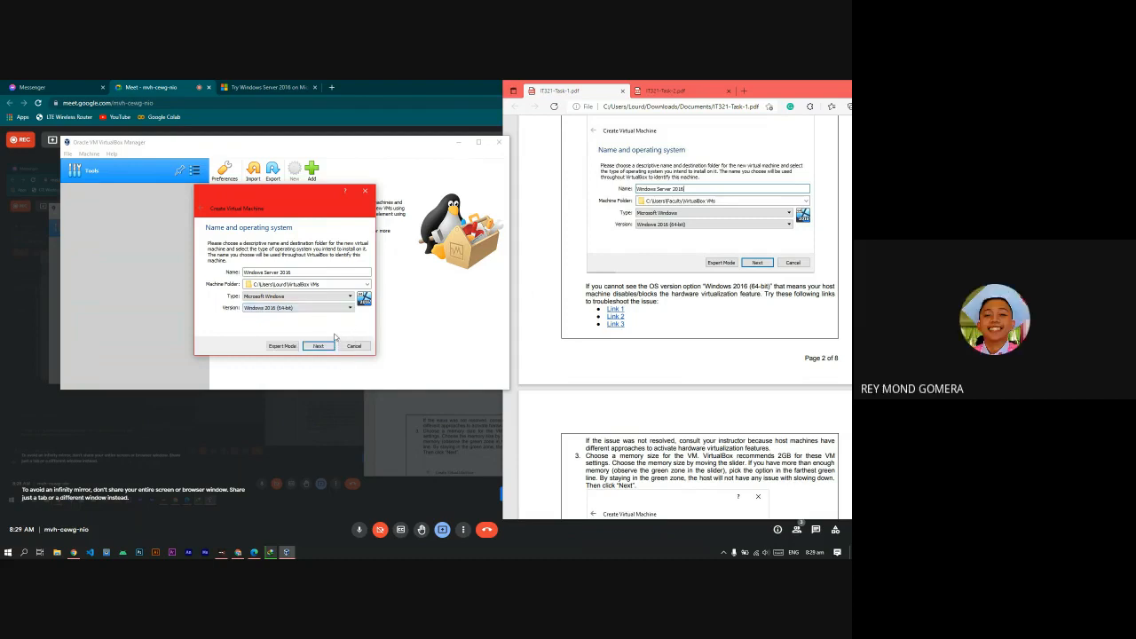
pyautogui.scroll(3, 735, 287)
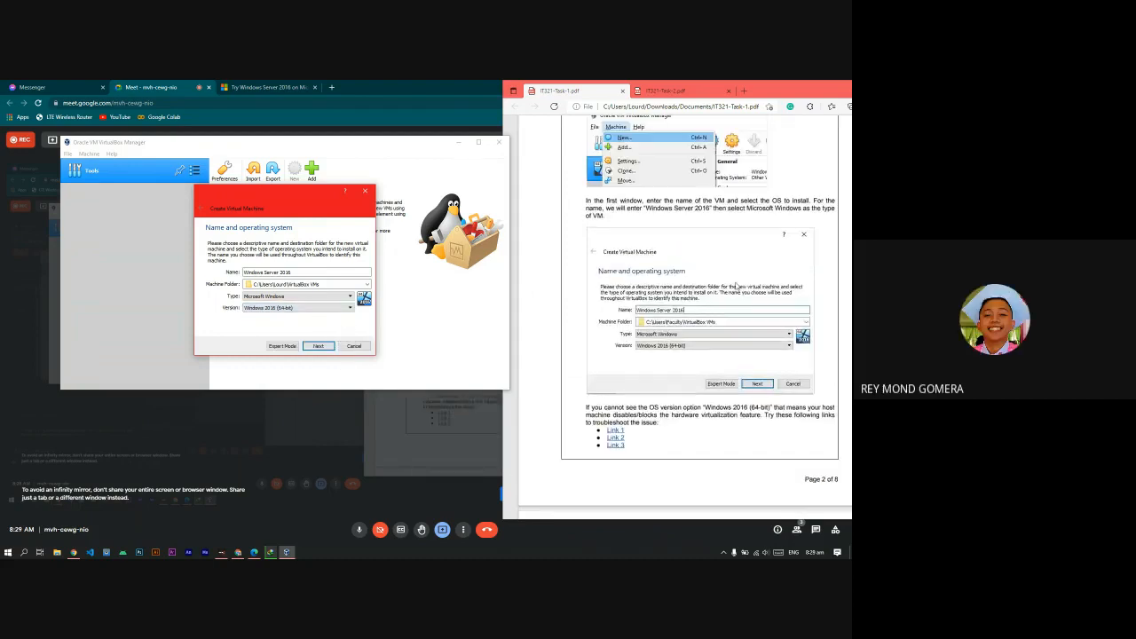
pyautogui.scroll(-3, 735, 286)
pyautogui.scroll(-4, 735, 287)
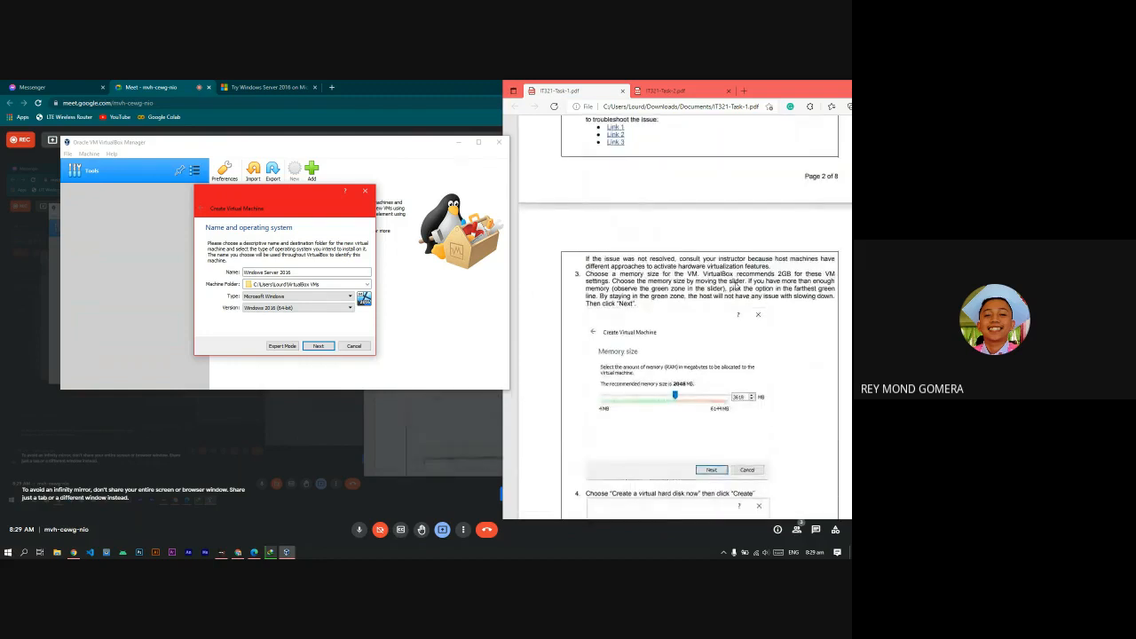
pyautogui.click(318, 346)
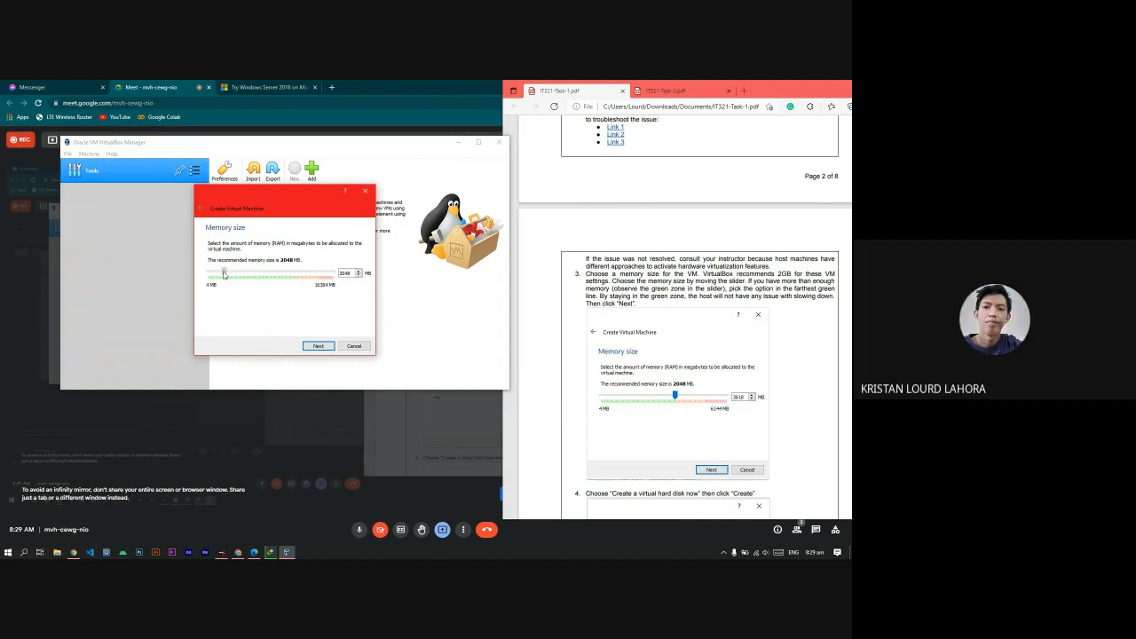
# Step: Try a larger memory allocation for the virtual machine, then set it to 2048 MB
pyautogui.moveTo(223, 274); pyautogui.dragTo(237, 274)
pyautogui.moveTo(237, 274); pyautogui.dragTo(294, 284)
pyautogui.doubleClick(347, 272)
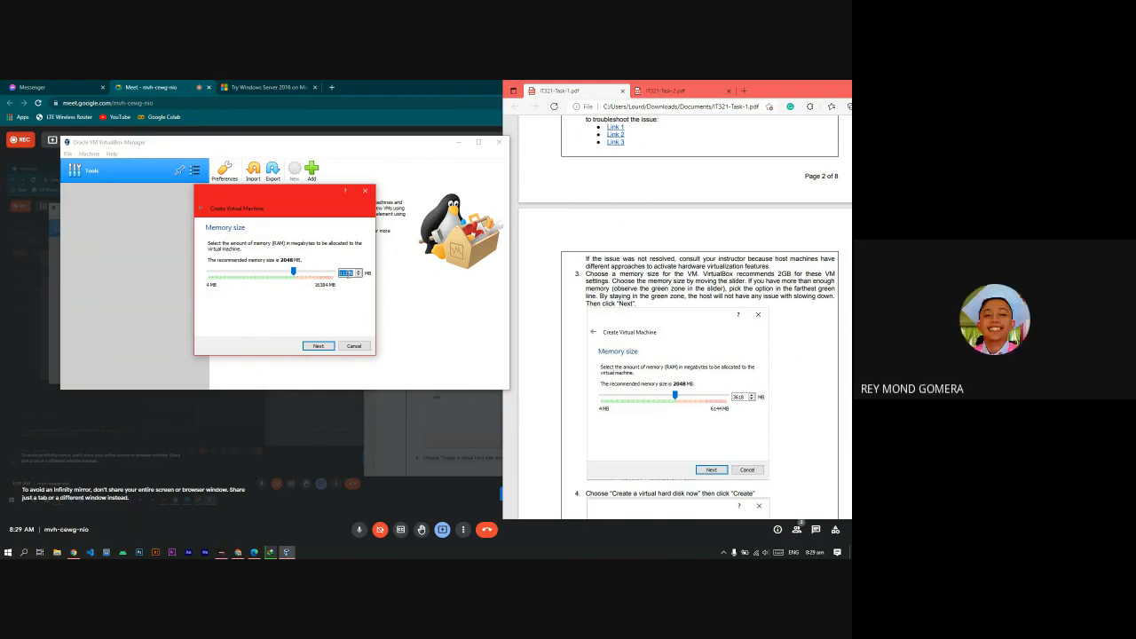
pyautogui.write('2048')
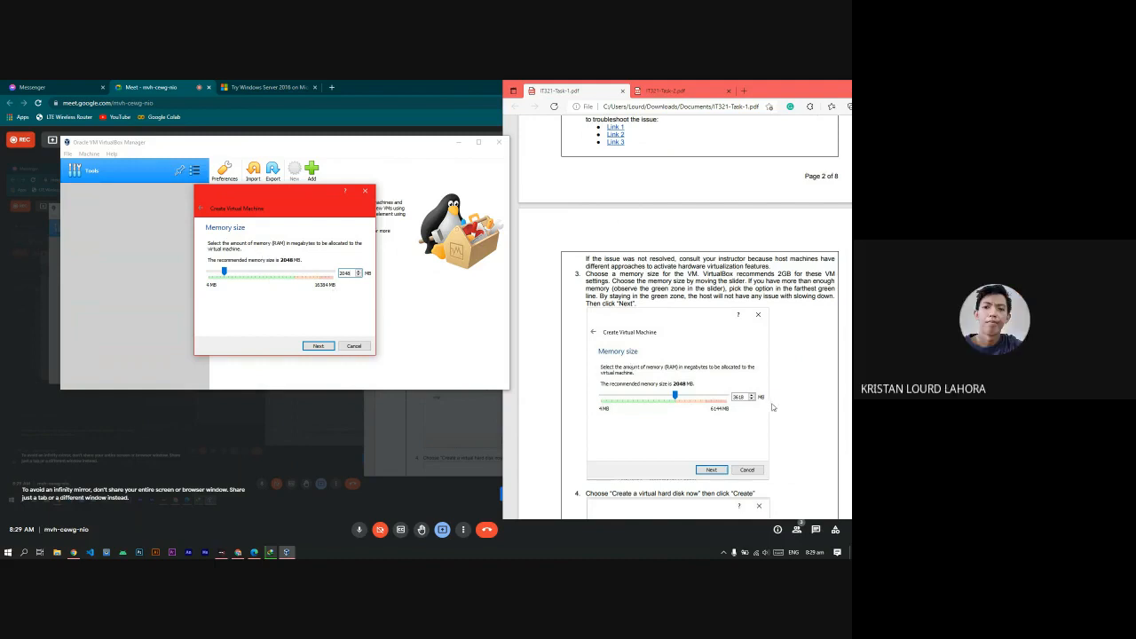
# Step: Try allocating memory up to the far end of the green zone, following the PDF's memory instruction
pyautogui.scroll(-3, 737, 401)
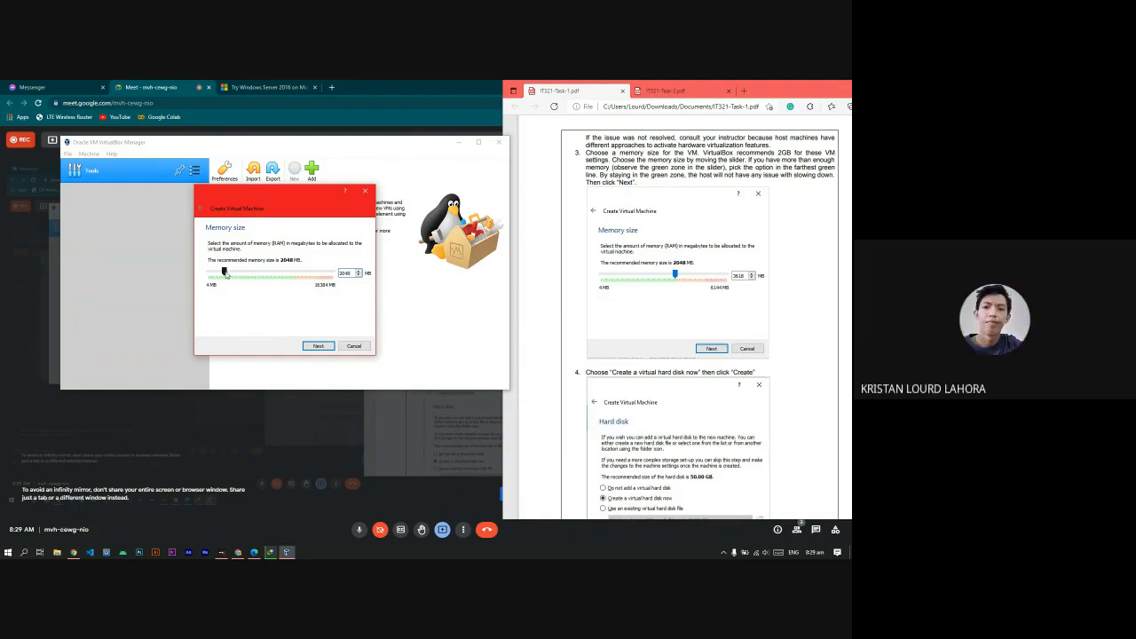
pyautogui.moveTo(225, 272); pyautogui.dragTo(292, 274)
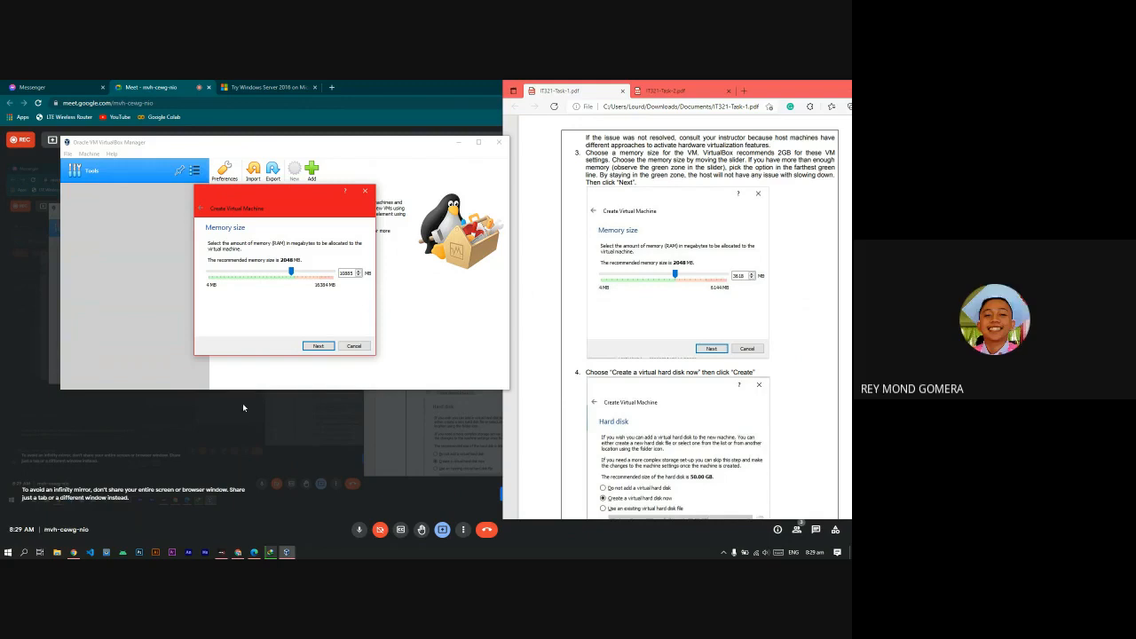
pyautogui.moveTo(290, 207); pyautogui.dragTo(303, 197)
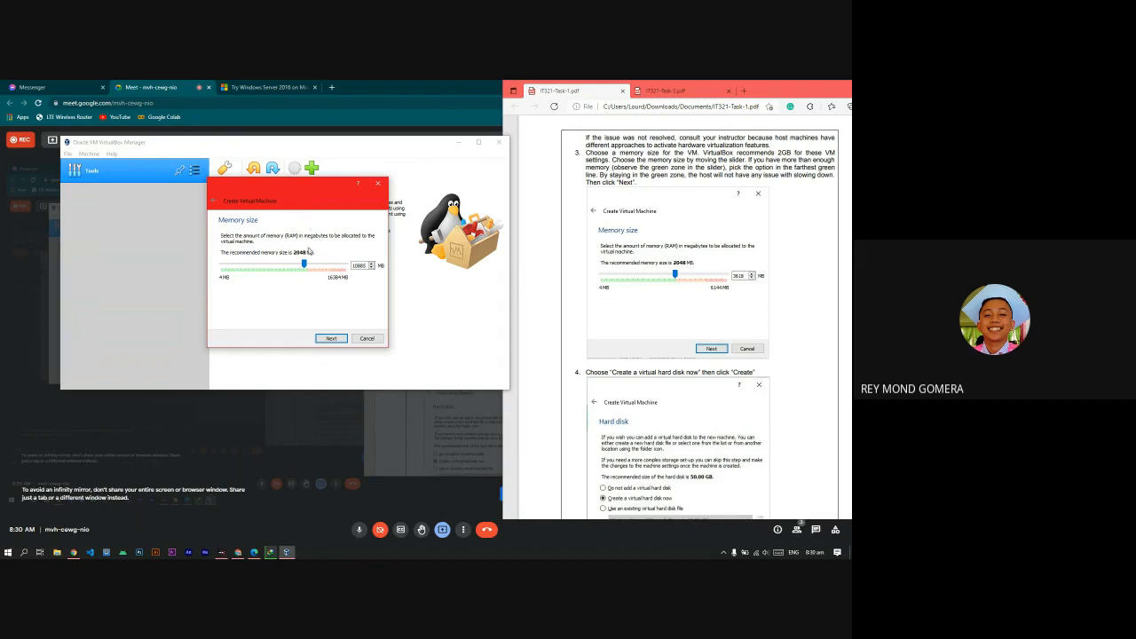
pyautogui.moveTo(305, 266)
pyautogui.mouseDown()
pyautogui.moveTo(310, 287)
pyautogui.moveTo(302, 269)
pyautogui.mouseUp()
pyautogui.moveTo(302, 265)
pyautogui.mouseDown()
pyautogui.moveTo(291, 267)
pyautogui.moveTo(308, 266)
pyautogui.mouseUp()
# Step: Set the virtual machine's memory size to 3618 MB and continue to the hard disk settings
pyautogui.doubleClick(360, 265)
pyautogui.write('6')
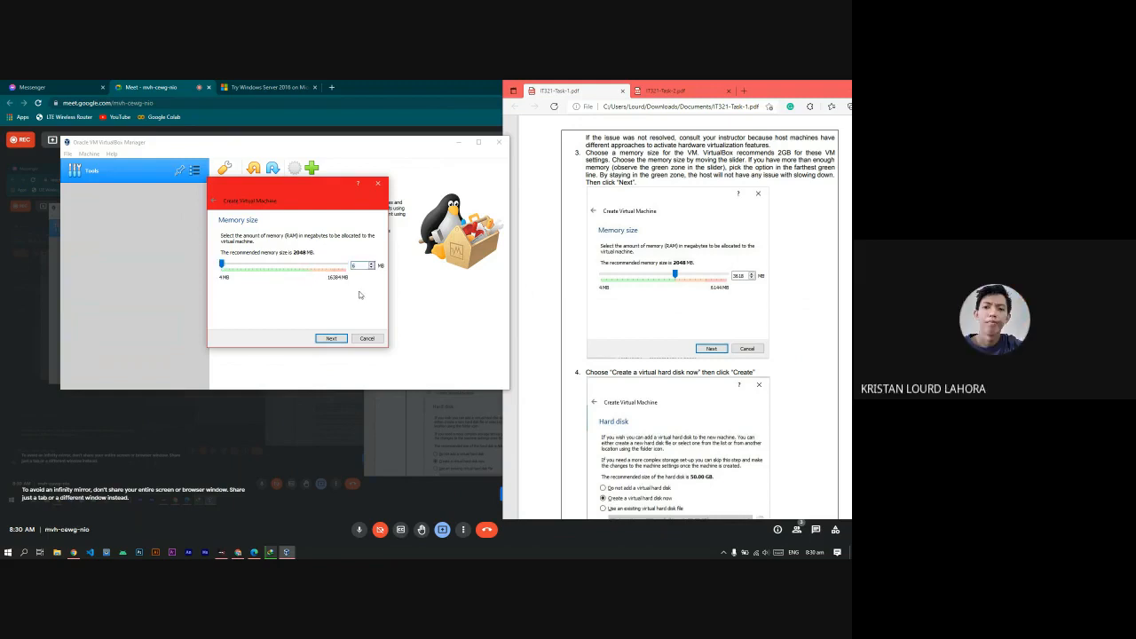
pyautogui.write('618')
pyautogui.moveTo(307, 199); pyautogui.dragTo(295, 191)
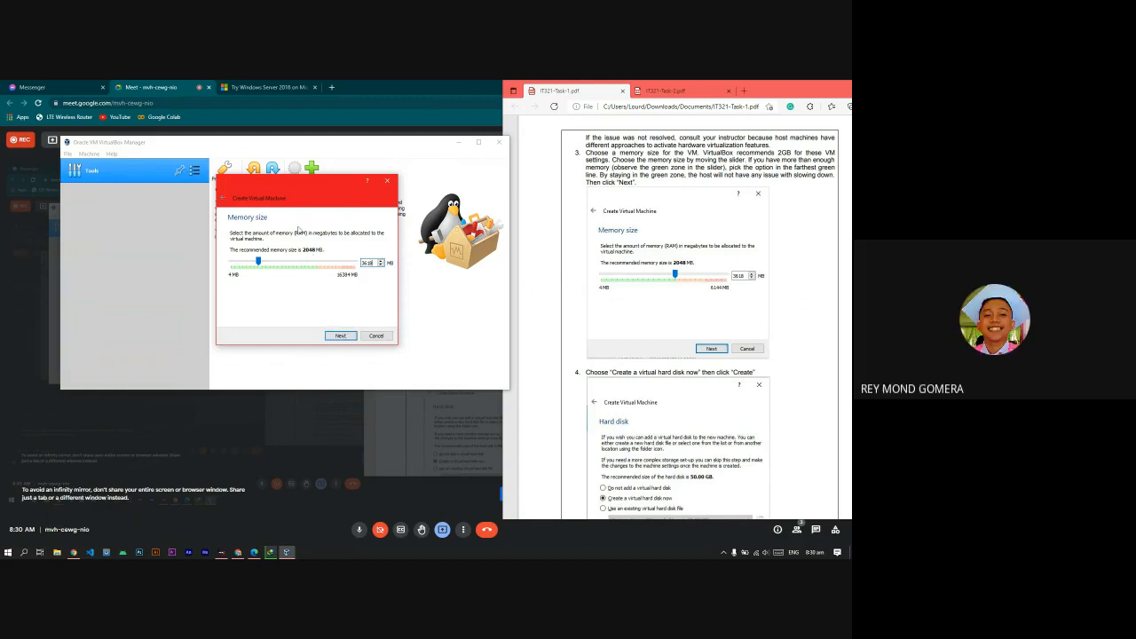
pyautogui.moveTo(308, 194); pyautogui.dragTo(306, 199)
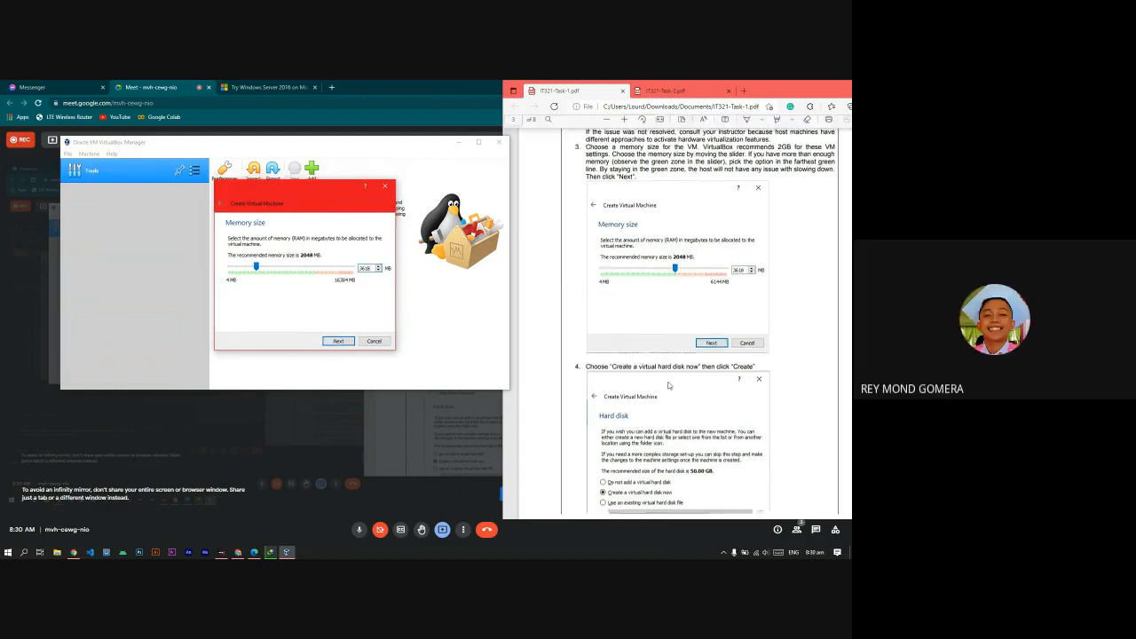
pyautogui.click(338, 341)
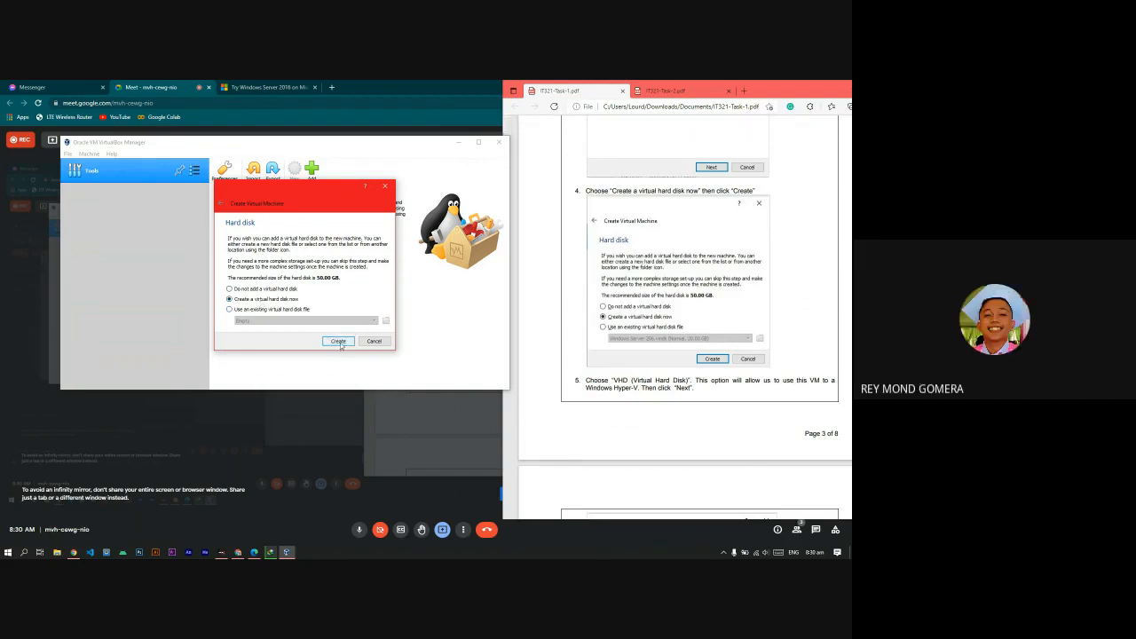
# Step: Create a virtual hard disk now, using VHD (Virtual Hard Disk) as its file type
pyautogui.click(339, 342)
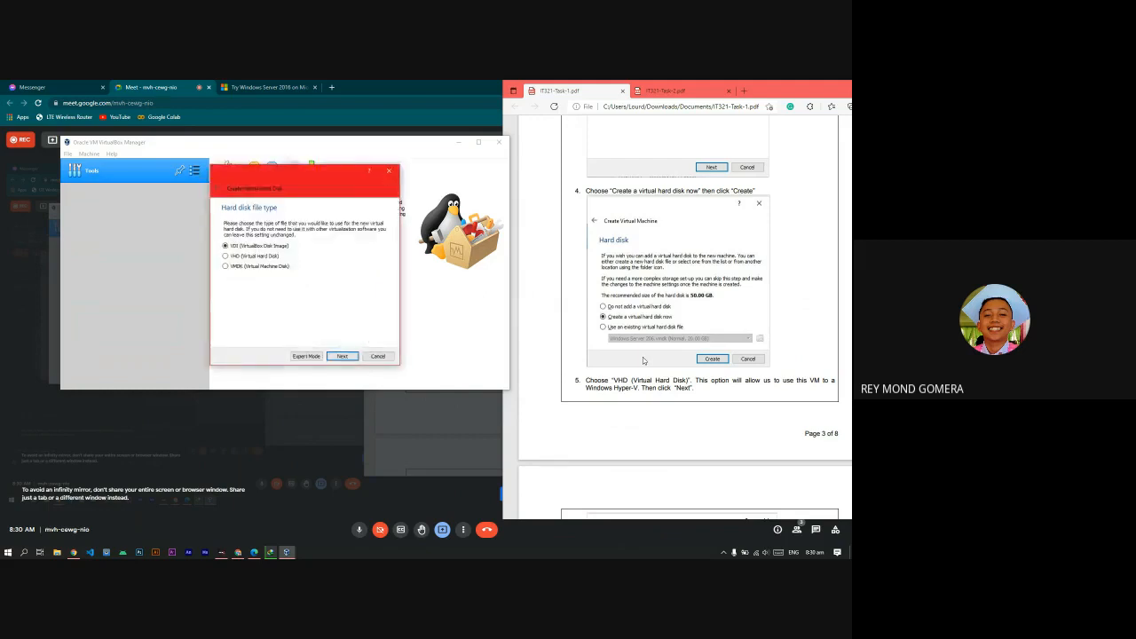
pyautogui.scroll(-1, 739, 384)
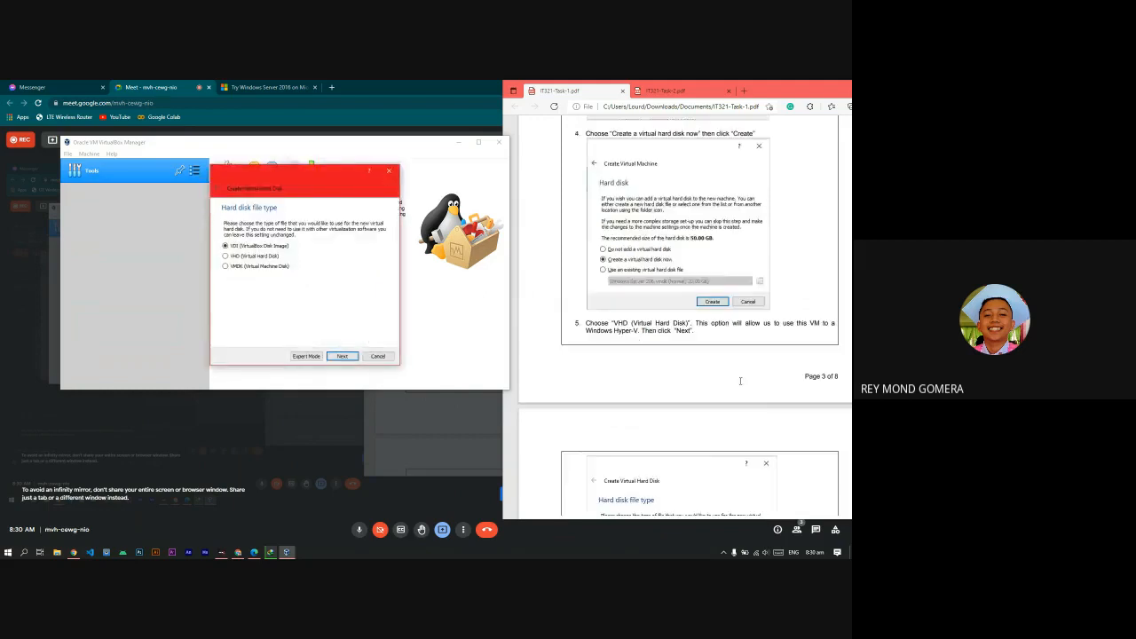
pyautogui.click(264, 257)
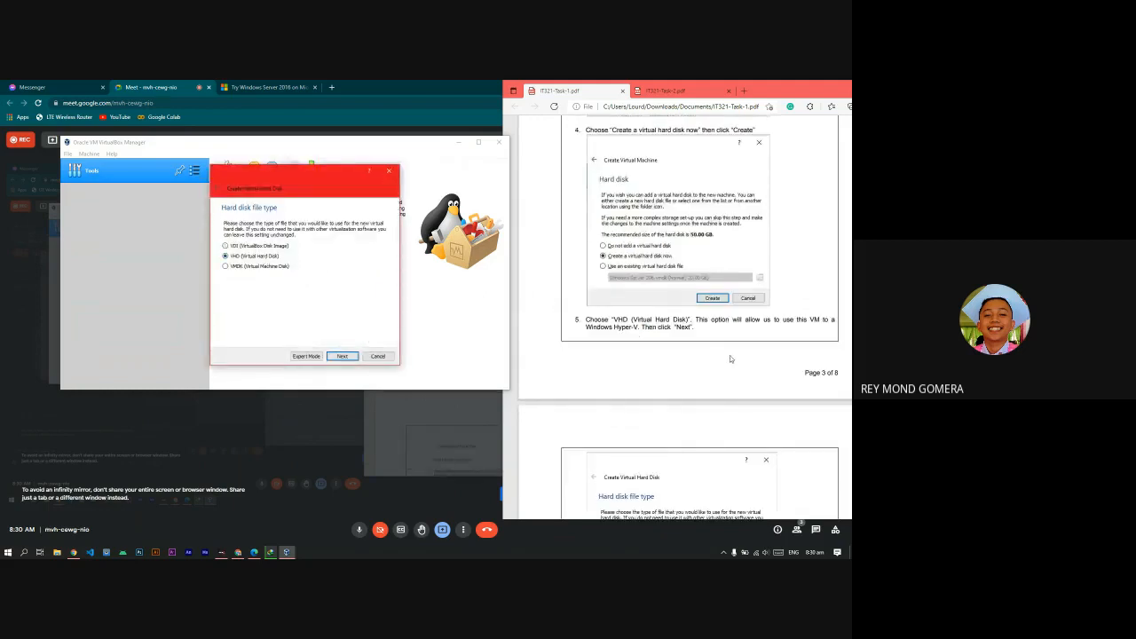
pyautogui.scroll(-1, 730, 358)
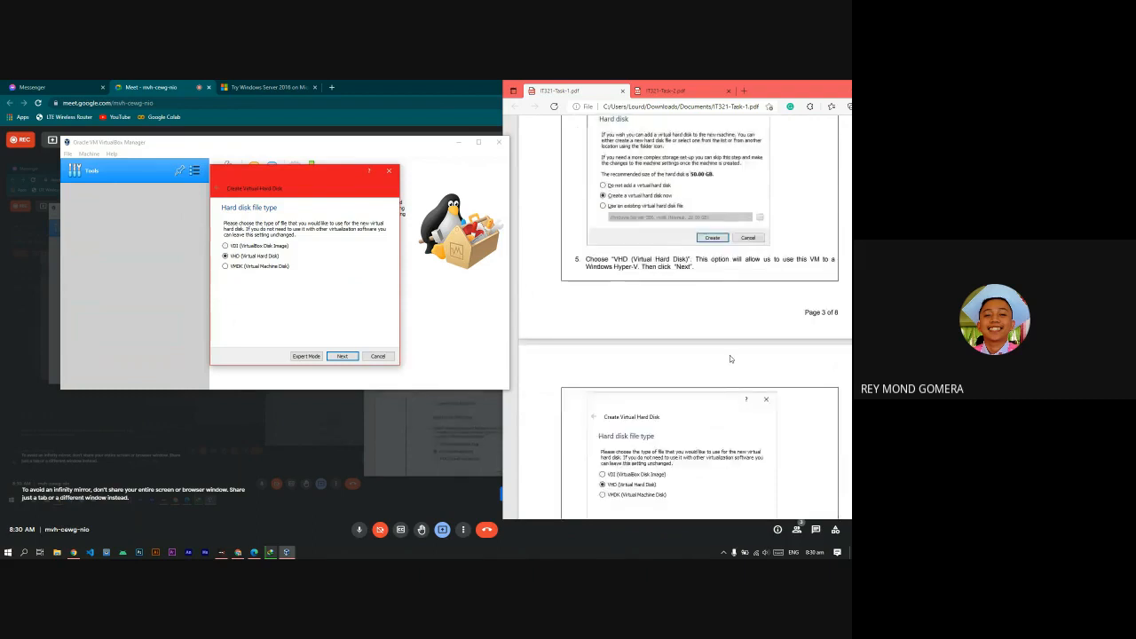
pyautogui.scroll(-1, 729, 359)
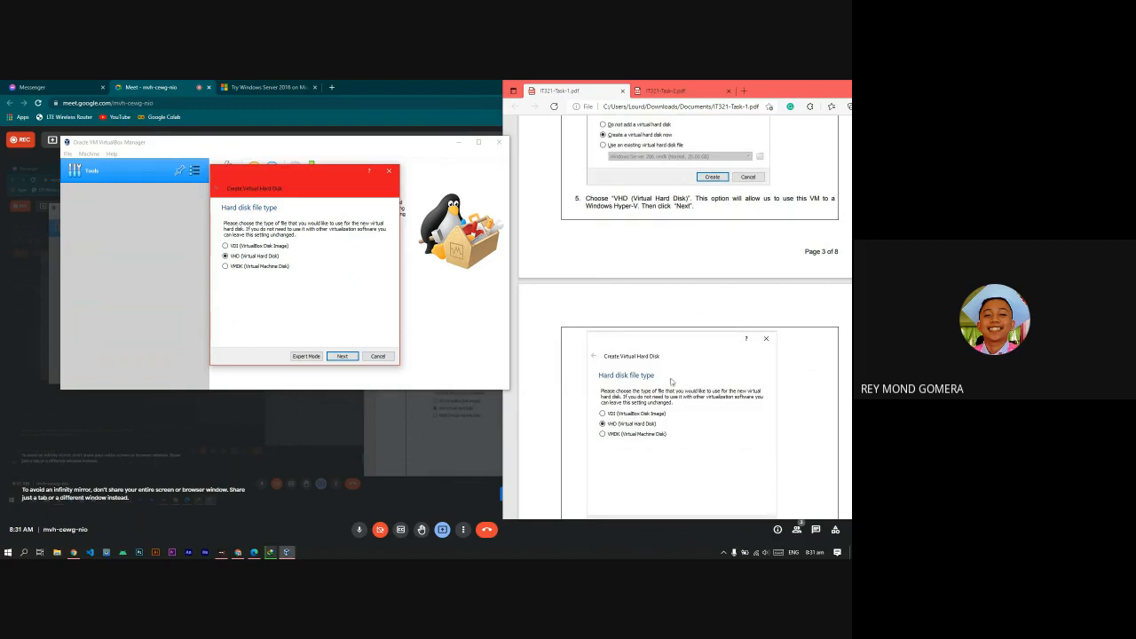
pyautogui.click(341, 356)
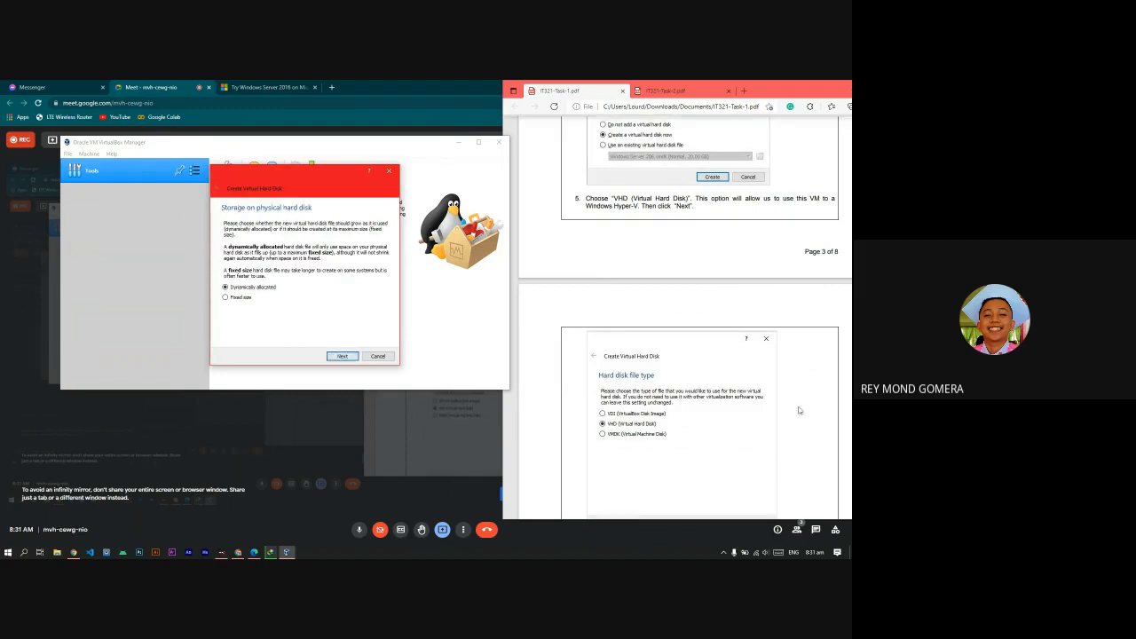
# Step: Check step 6 in the PDF and keep the virtual hard disk dynamically allocated
pyautogui.scroll(-3, 800, 411)
pyautogui.scroll(3, 806, 411)
pyautogui.scroll(-4, 807, 412)
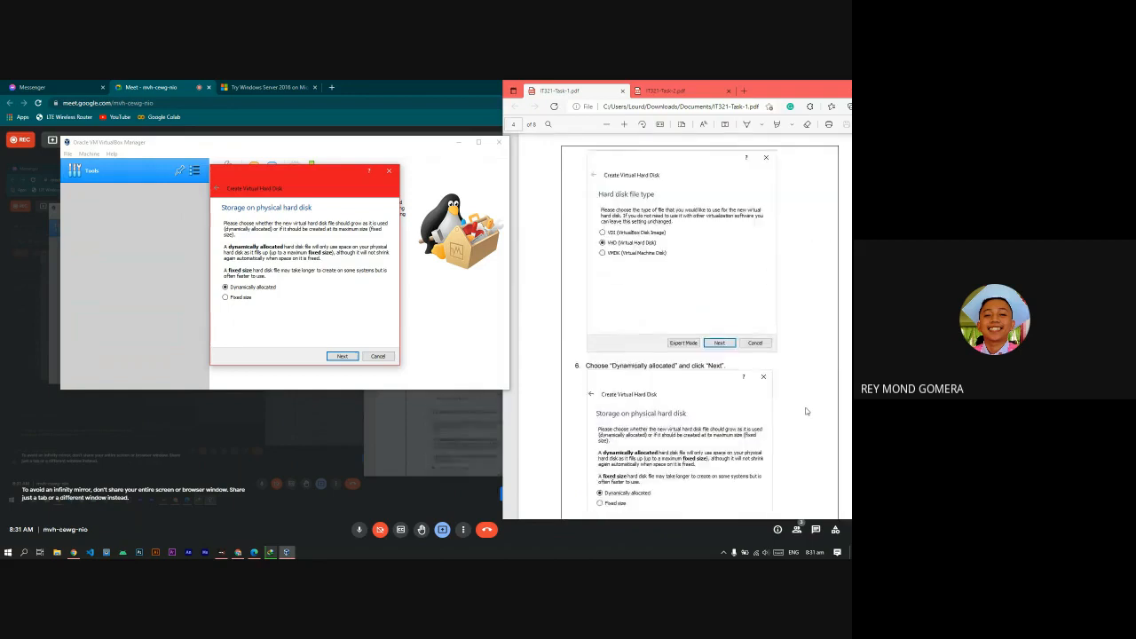
pyautogui.scroll(-3, 754, 405)
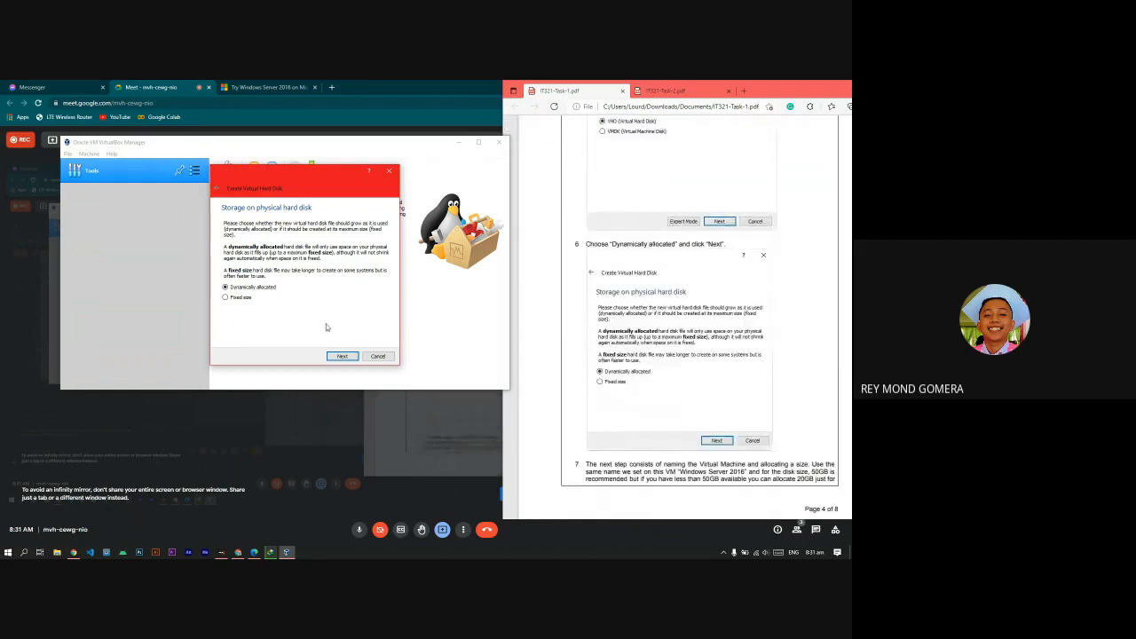
pyautogui.click(342, 356)
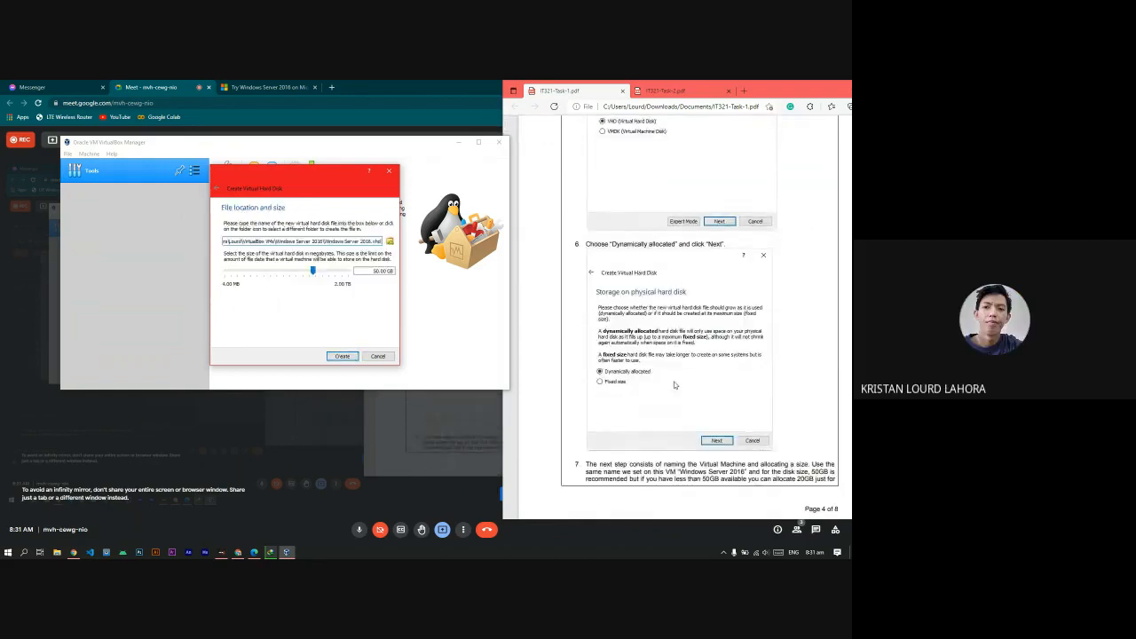
# Step: Check the disk file name and size against the PDF, and create the 50 GB "Windows Server 2016.vhd" disk
pyautogui.scroll(-10, 675, 385)
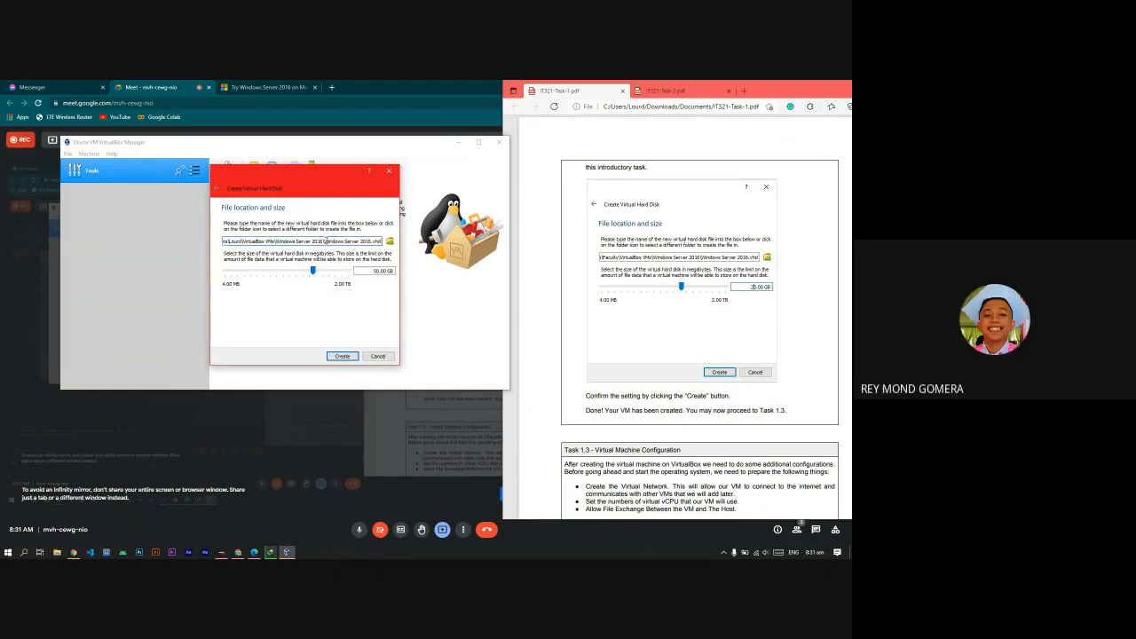
pyautogui.moveTo(326, 240); pyautogui.dragTo(372, 241)
pyautogui.click(372, 272)
pyautogui.click(374, 241)
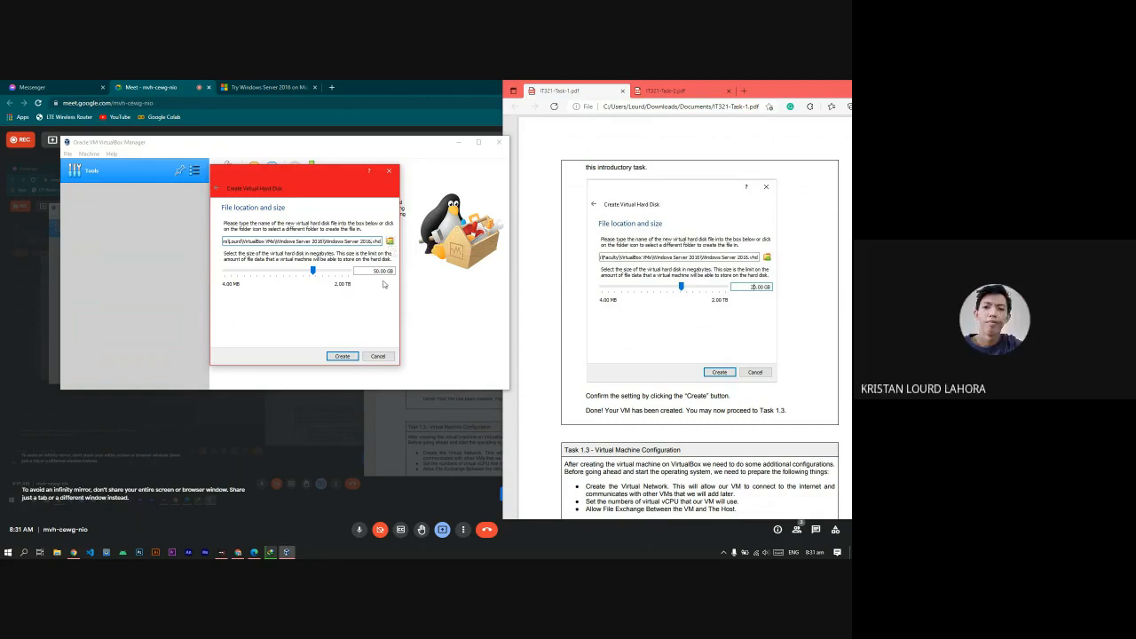
pyautogui.click(57, 550)
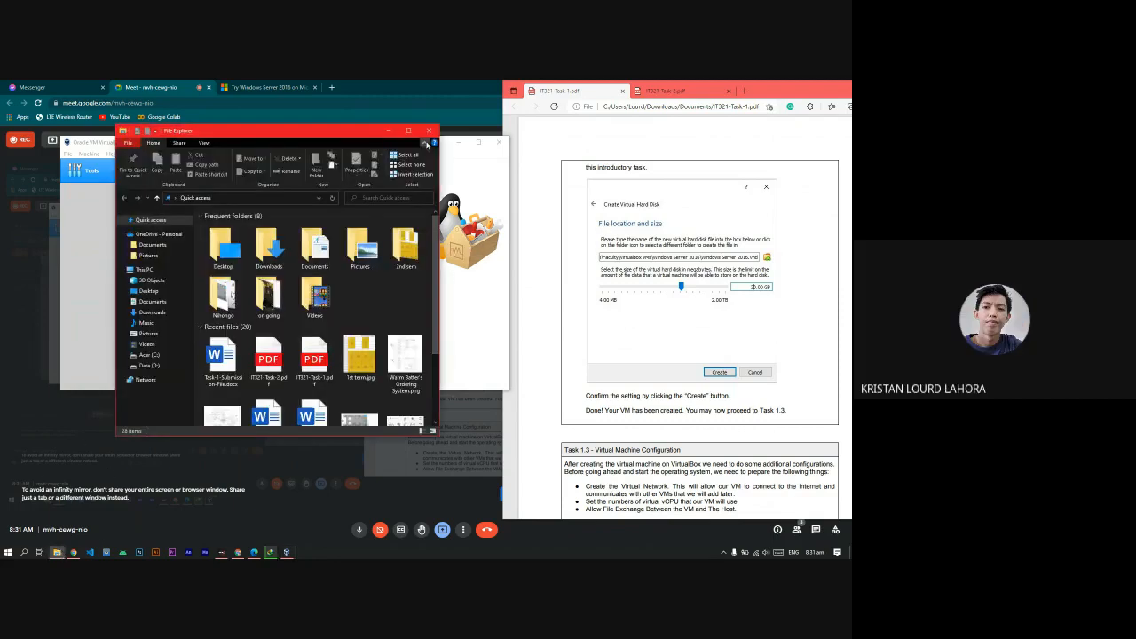
pyautogui.click(427, 133)
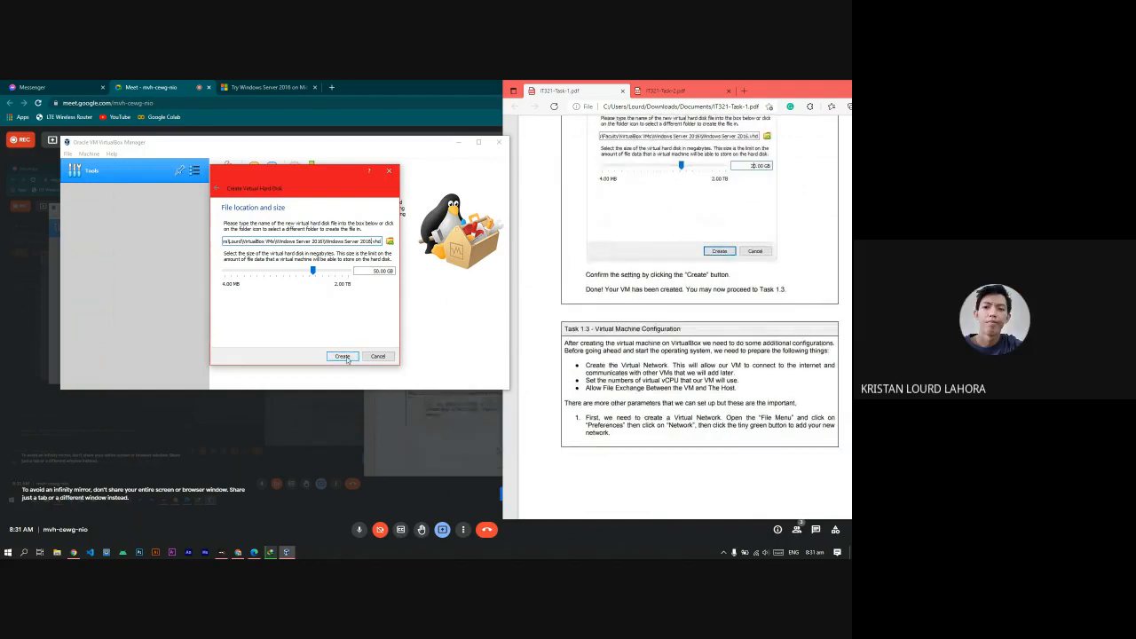
pyautogui.click(344, 355)
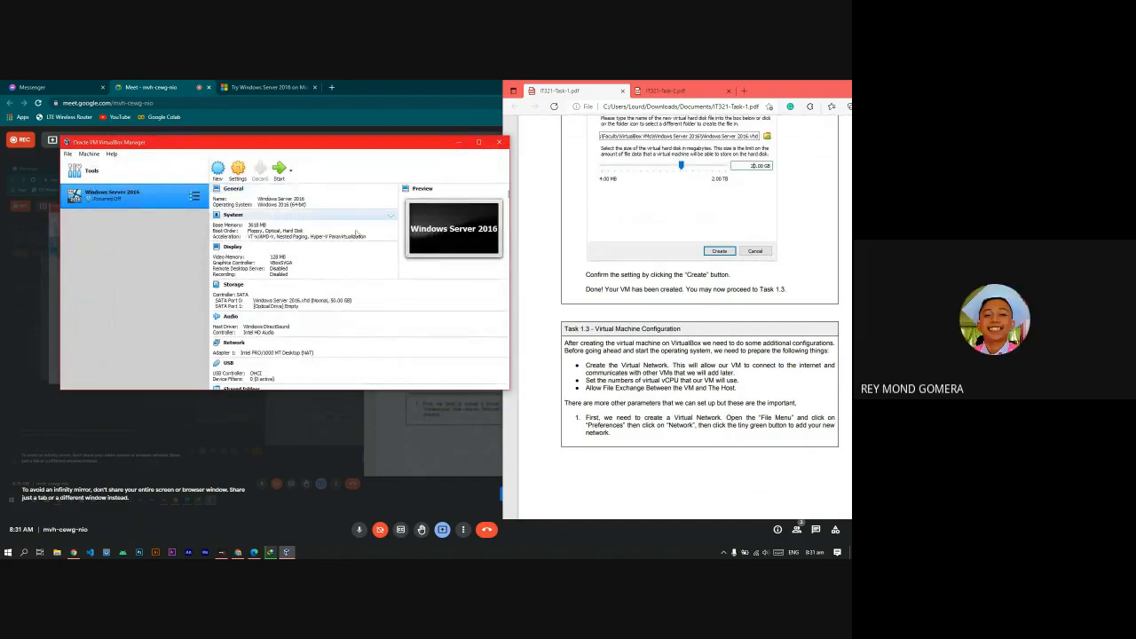
# Step: Check the progress of the Windows Server 2016 Datacenter ISO download and minimize its window
pyautogui.scroll(-3, 710, 364)
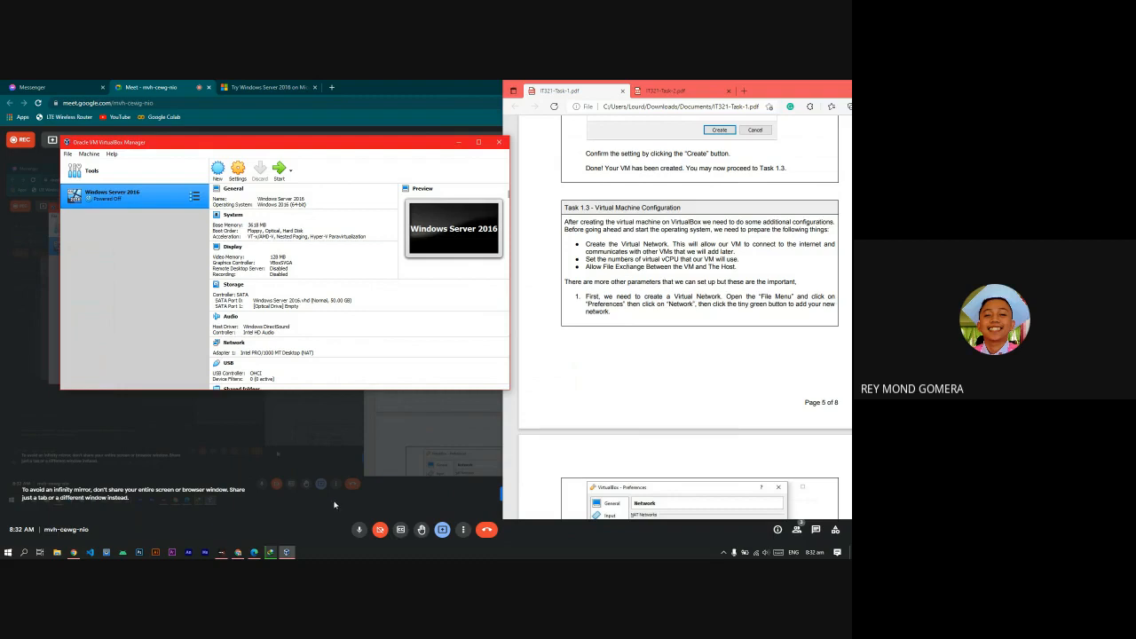
pyautogui.moveTo(270, 552)
pyautogui.click(274, 512)
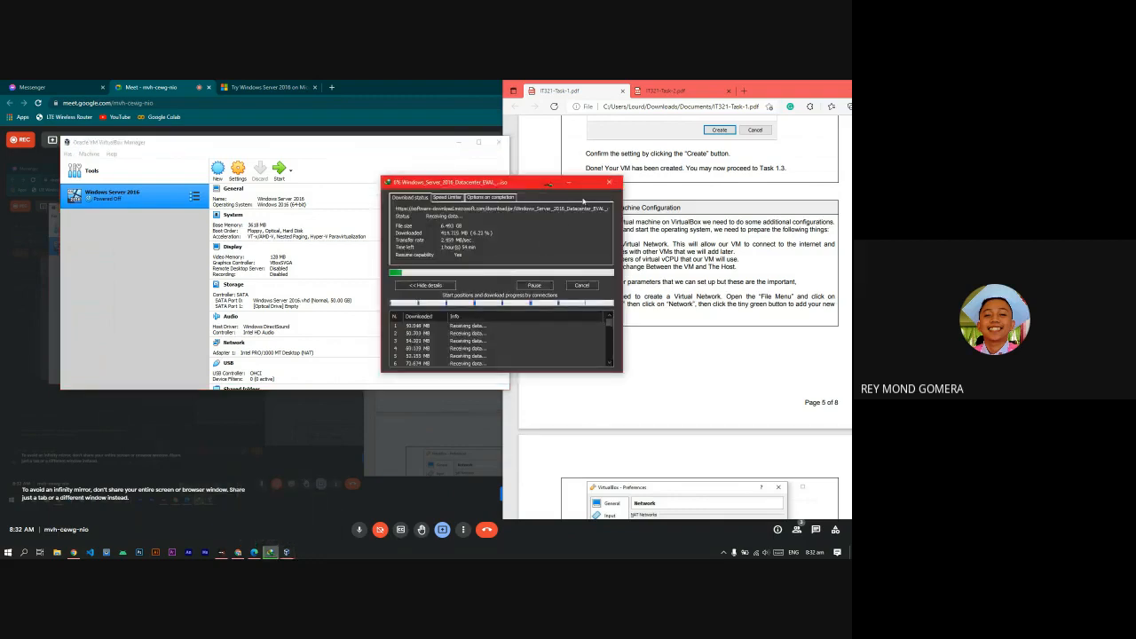
pyautogui.click(569, 182)
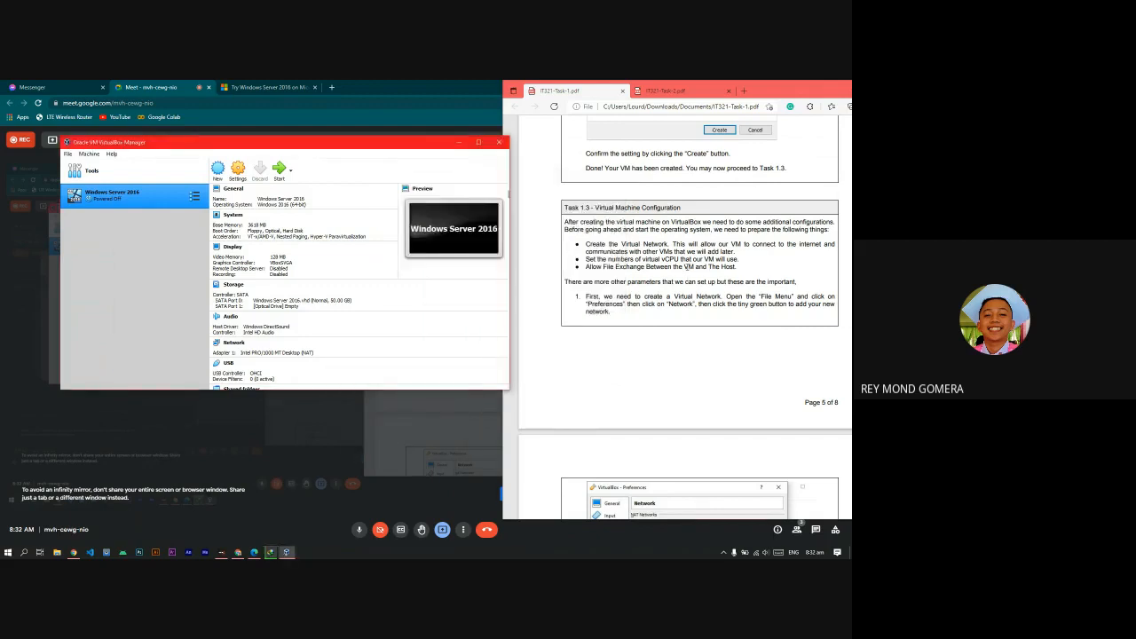
# Step: Read Task 1.3 step 1 in the PDF and add a new NAT network in the VirtualBox network preferences
pyautogui.click(688, 267)
pyautogui.scroll(-2, 685, 266)
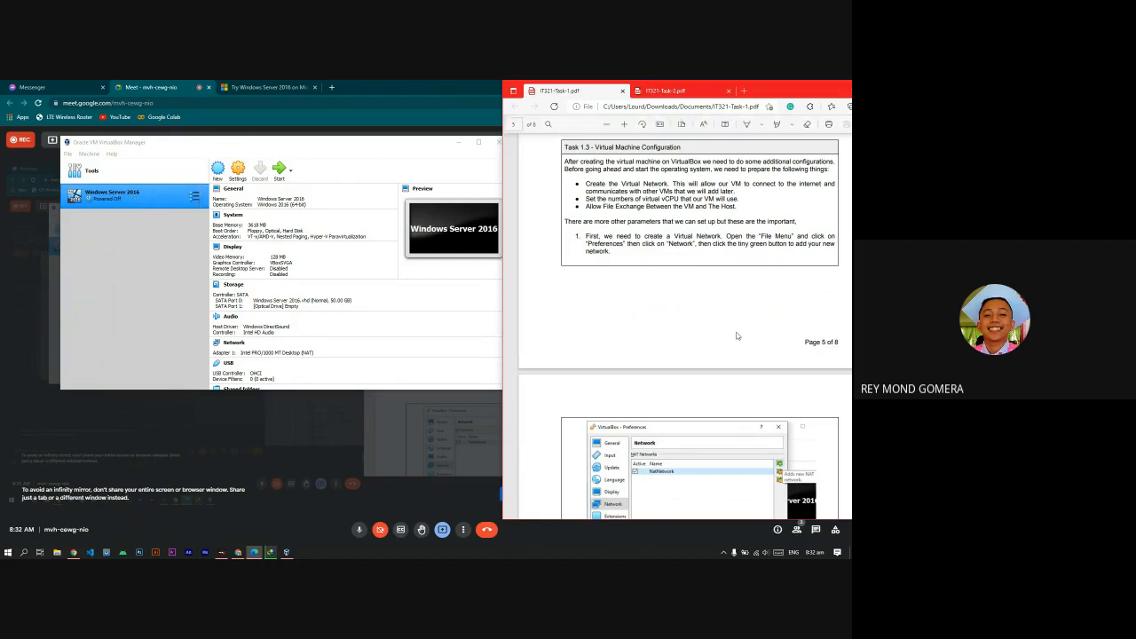
pyautogui.scroll(-2, 723, 331)
pyautogui.scroll(1, 710, 331)
pyautogui.scroll(1, 708, 331)
pyautogui.click(69, 154)
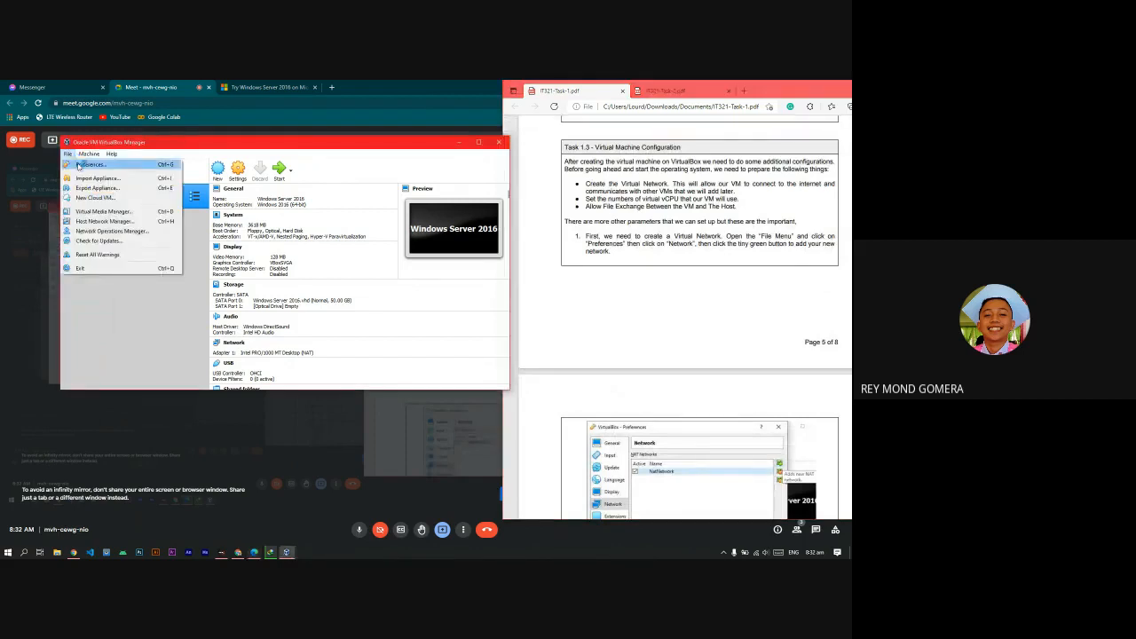
pyautogui.click(84, 165)
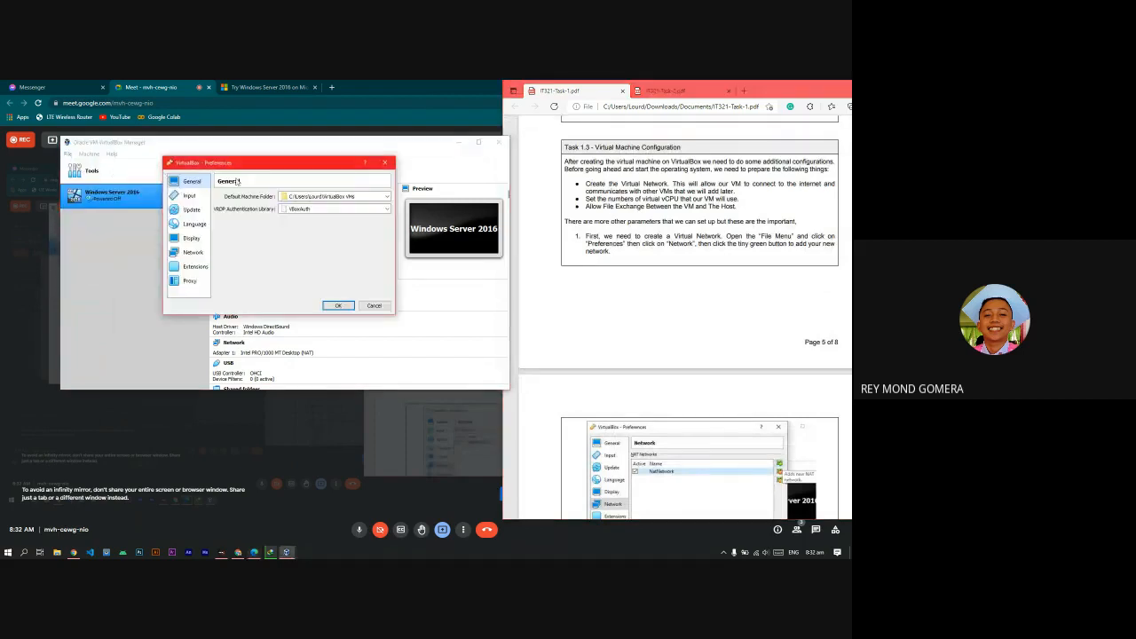
pyautogui.click(193, 252)
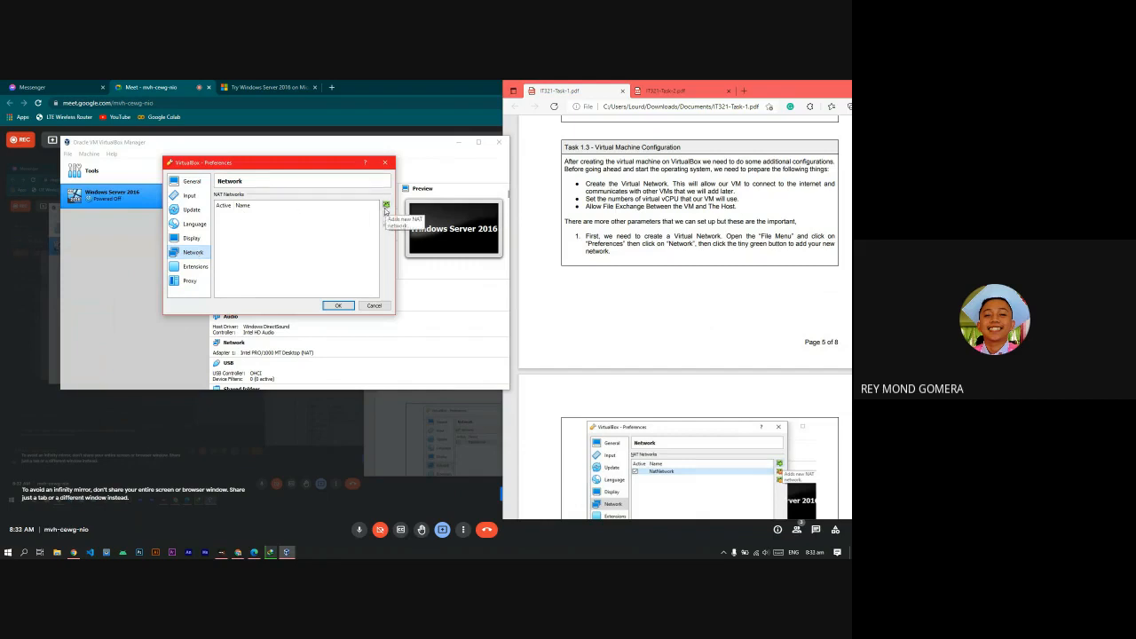
pyautogui.click(386, 206)
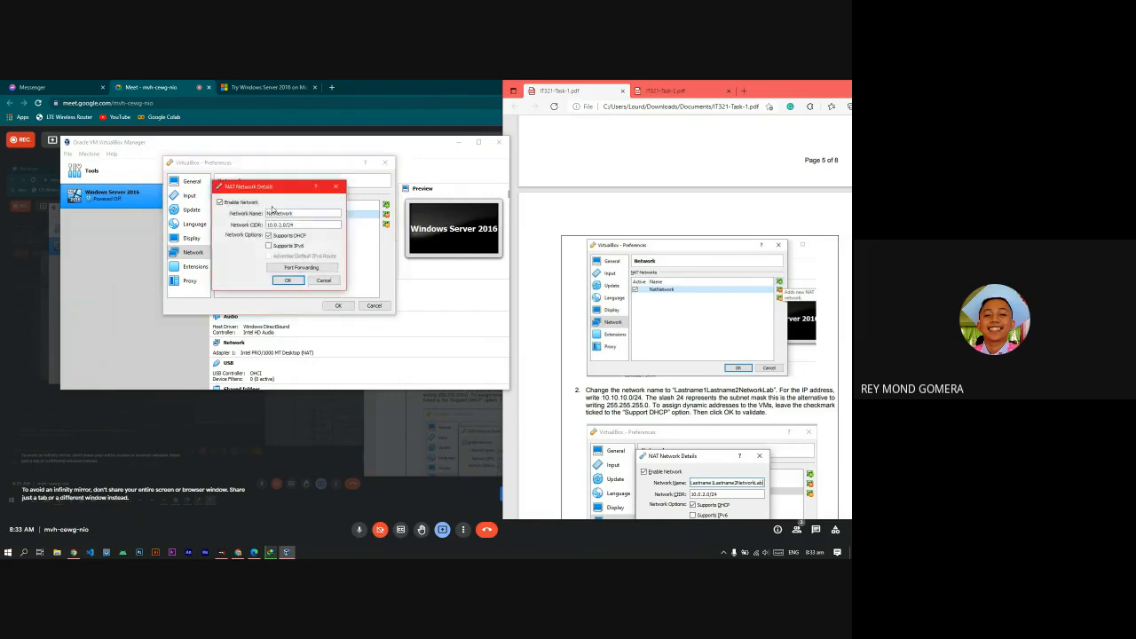
# Step: Open the new NAT network's details and rename it to both members' last names followed by "NetworkLab", as PDF step 2 requires
pyautogui.scroll(-2, 711, 346)
pyautogui.scroll(-1, 710, 346)
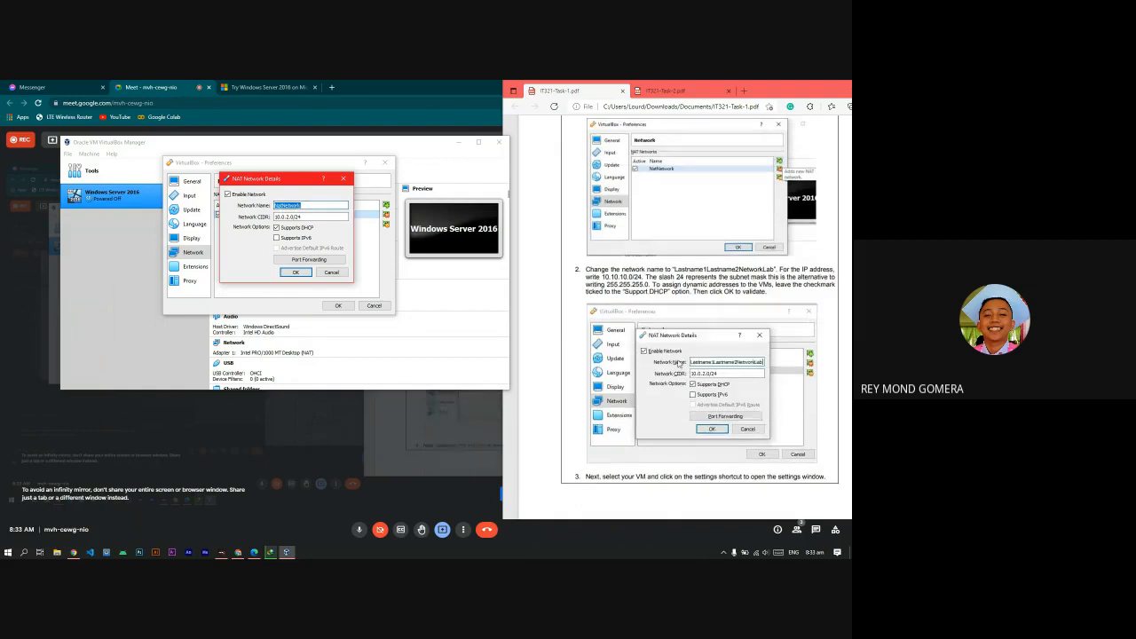
pyautogui.scroll(2, 679, 363)
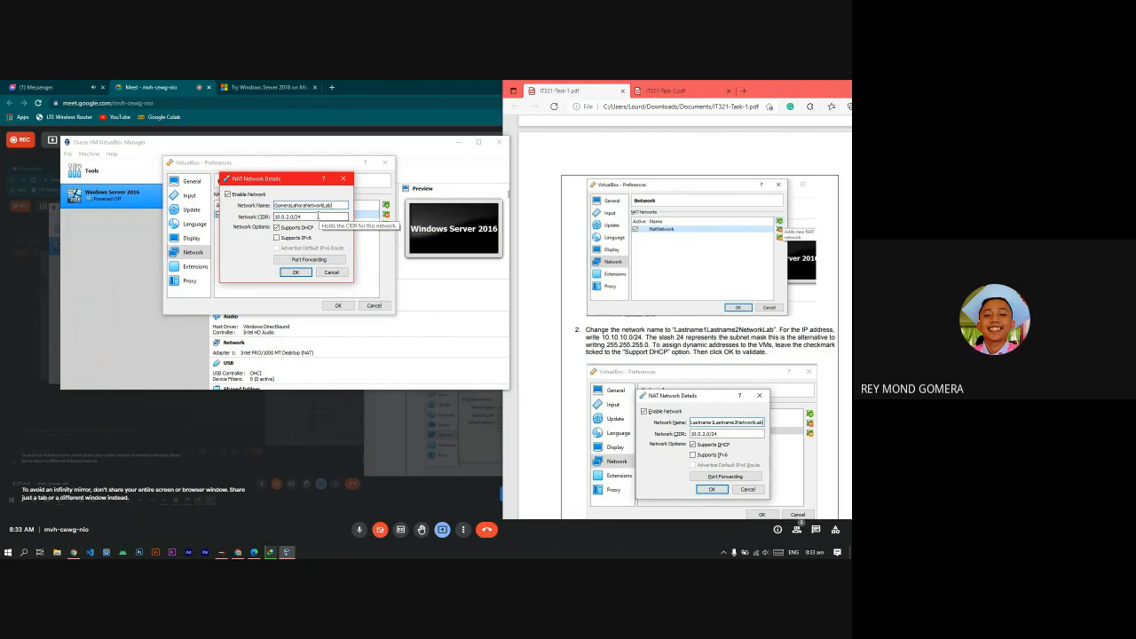
# Step: Compare the NAT network's name, CIDR and DHCP option with step 2 and its illustration in the PDF
pyautogui.scroll(-1, 752, 373)
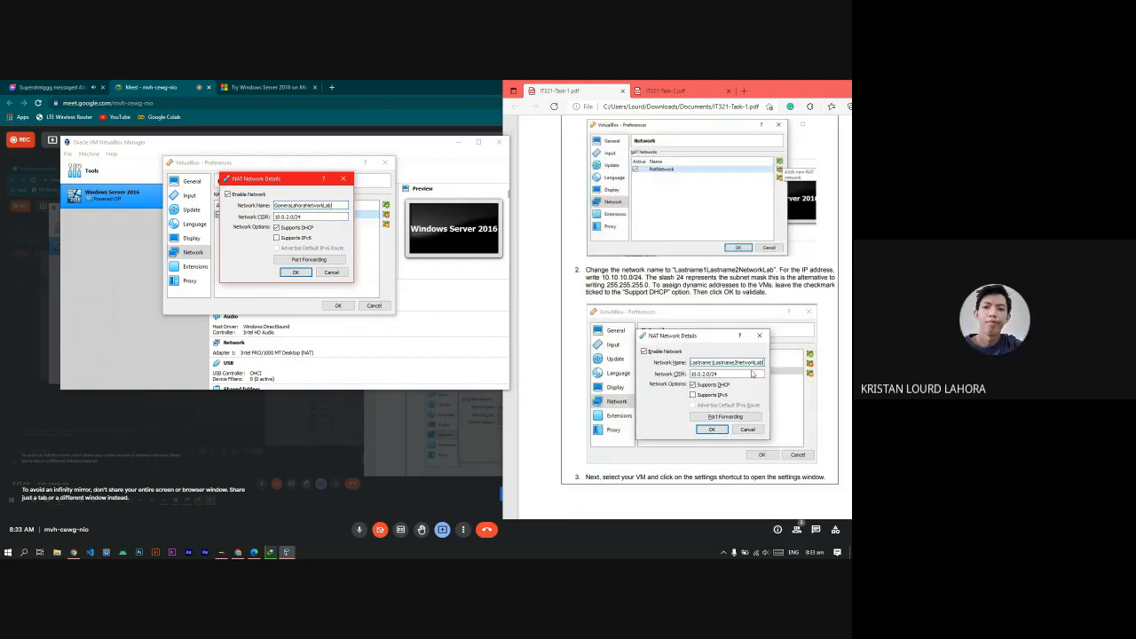
pyautogui.scroll(-1, 751, 373)
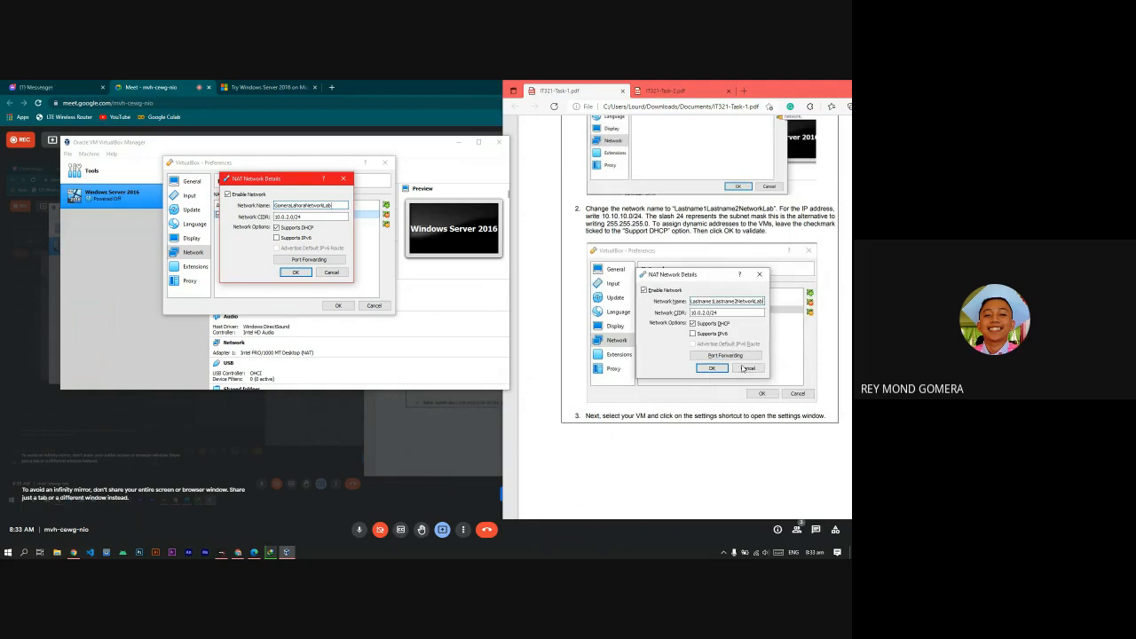
pyautogui.scroll(-1, 744, 368)
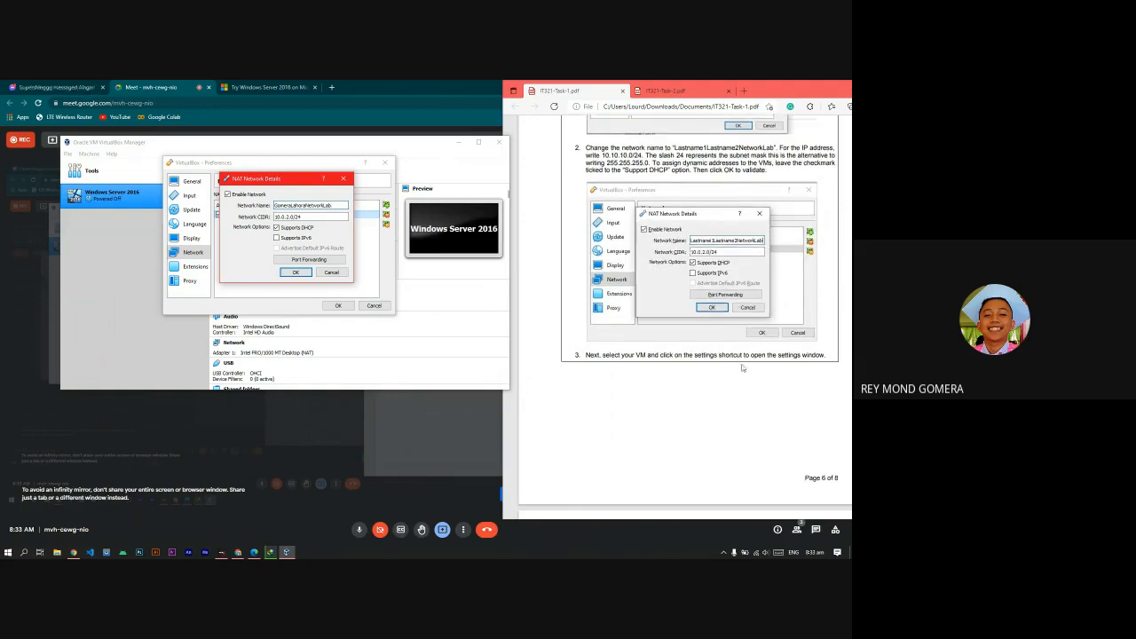
pyautogui.scroll(-1, 742, 367)
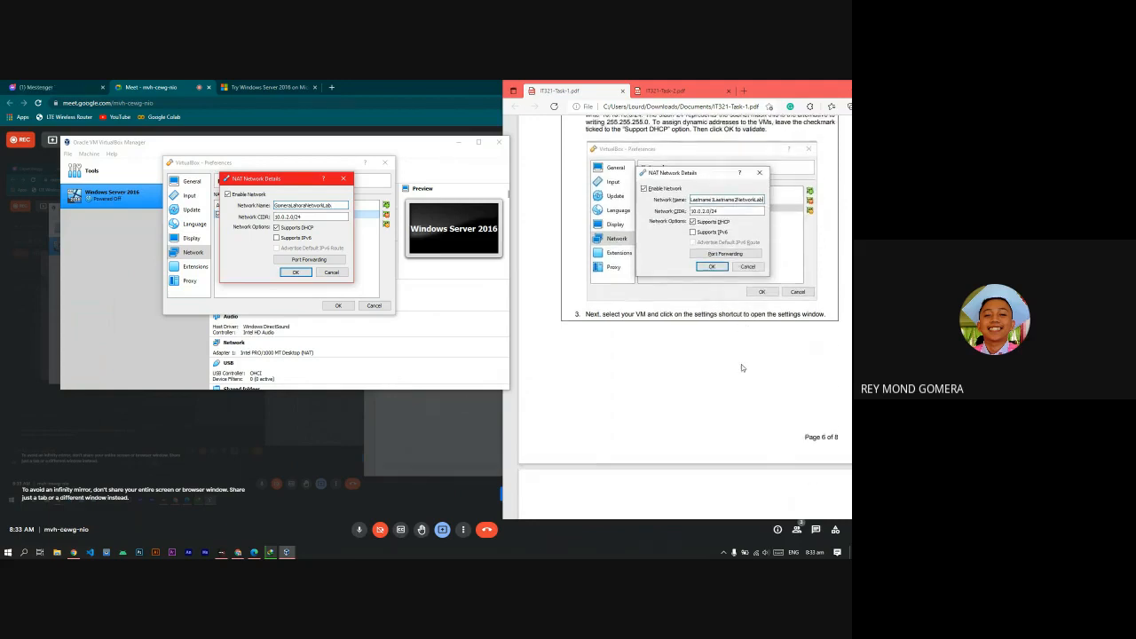
pyautogui.scroll(3, 741, 364)
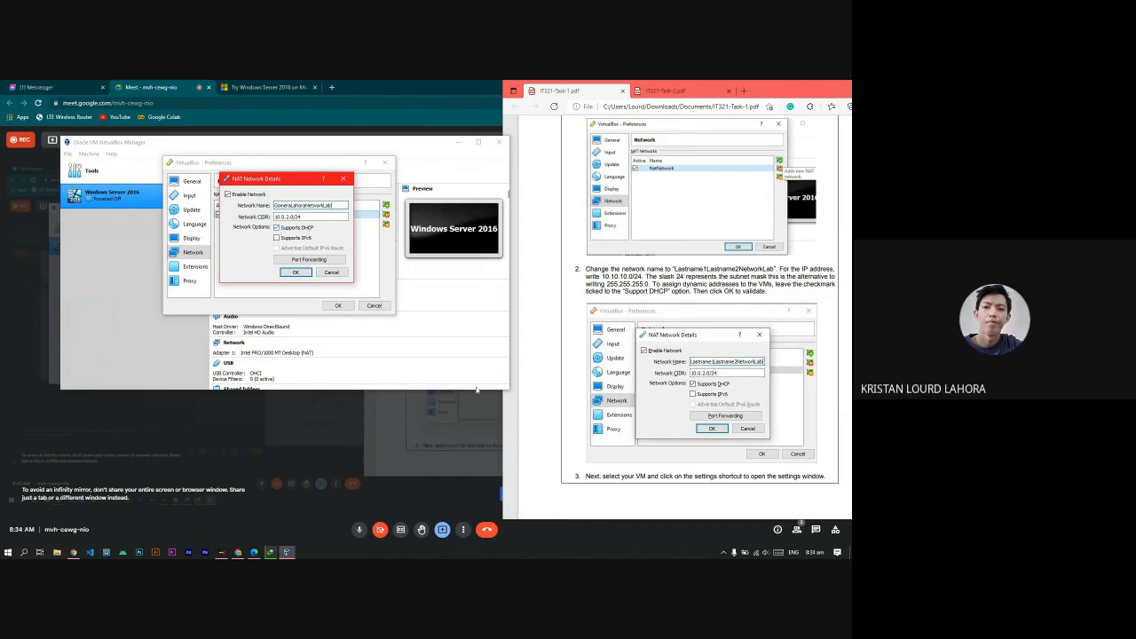
pyautogui.scroll(-1, 758, 423)
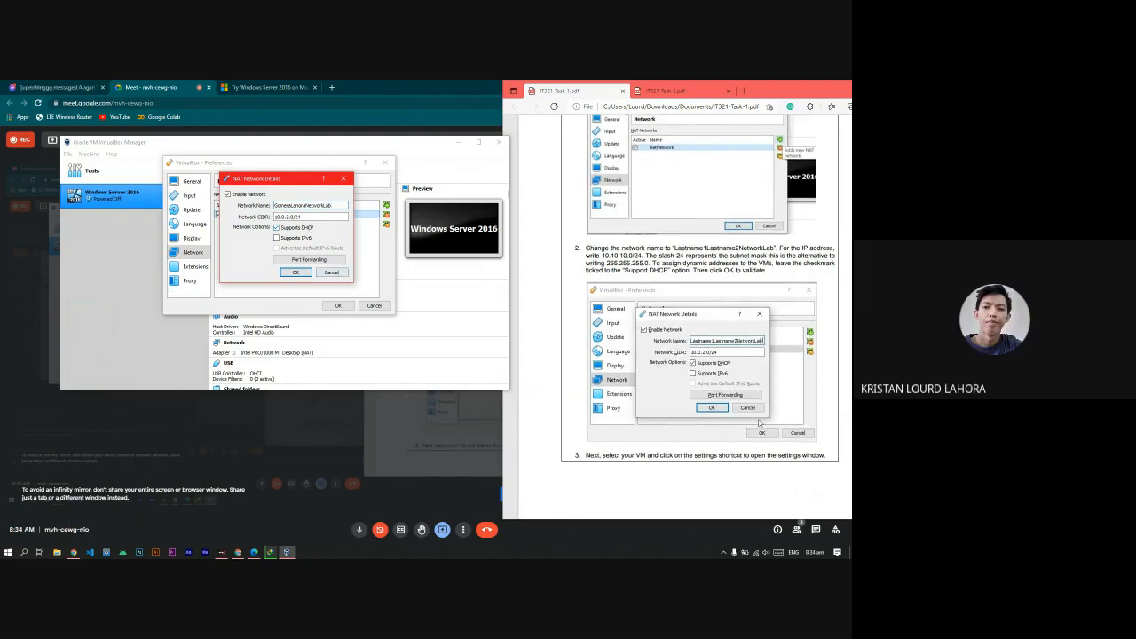
pyautogui.scroll(-3, 758, 423)
pyautogui.scroll(2, 665, 378)
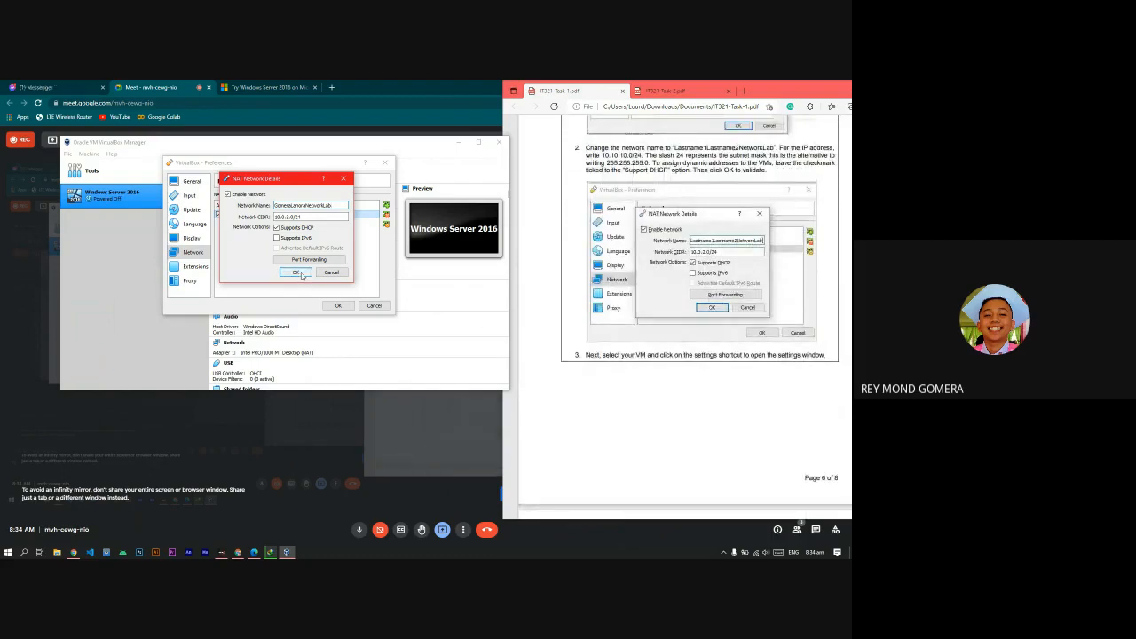
# Step: Confirm the NAT network details with DHCP support enabled, check step 3 in the PDF, and save the preferences
pyautogui.click(301, 274)
pyautogui.scroll(2, 723, 373)
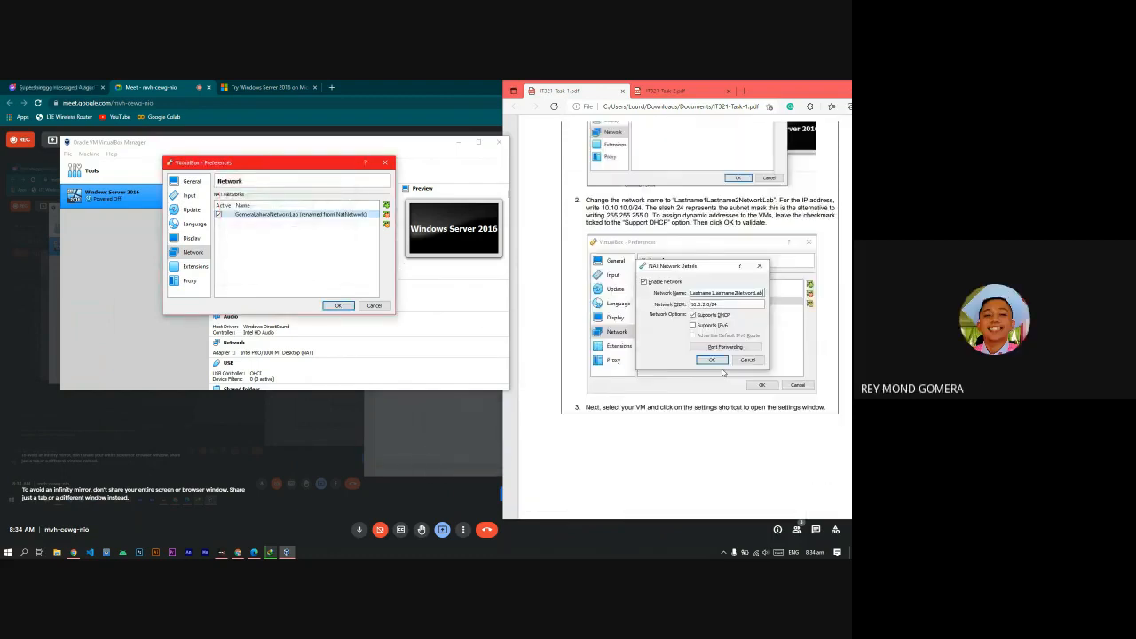
pyautogui.scroll(-5, 723, 372)
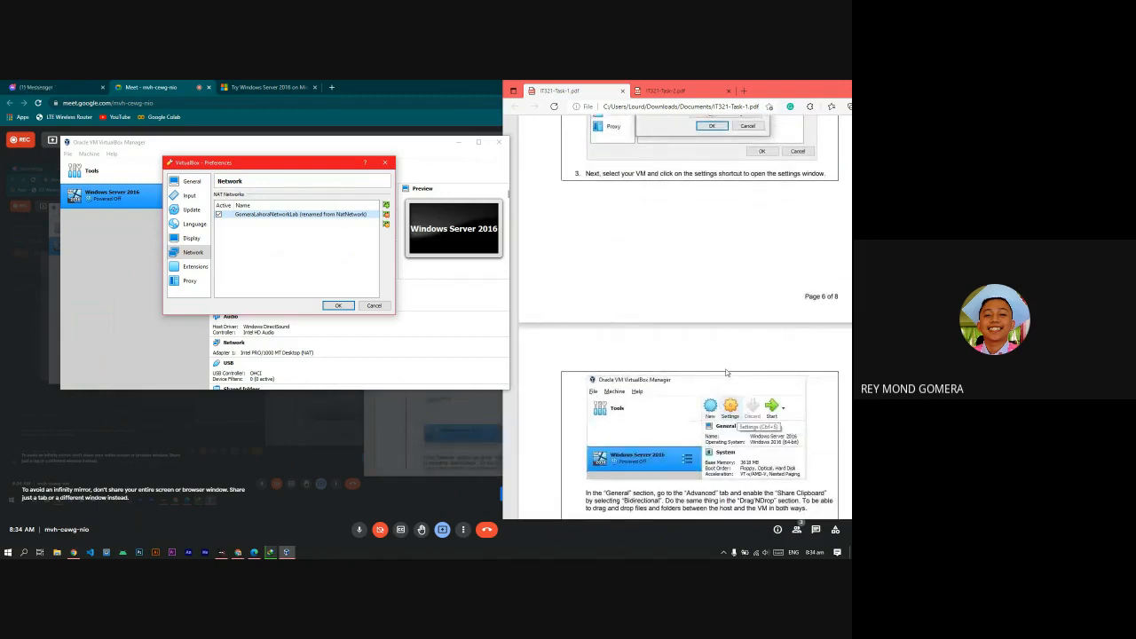
pyautogui.click(337, 306)
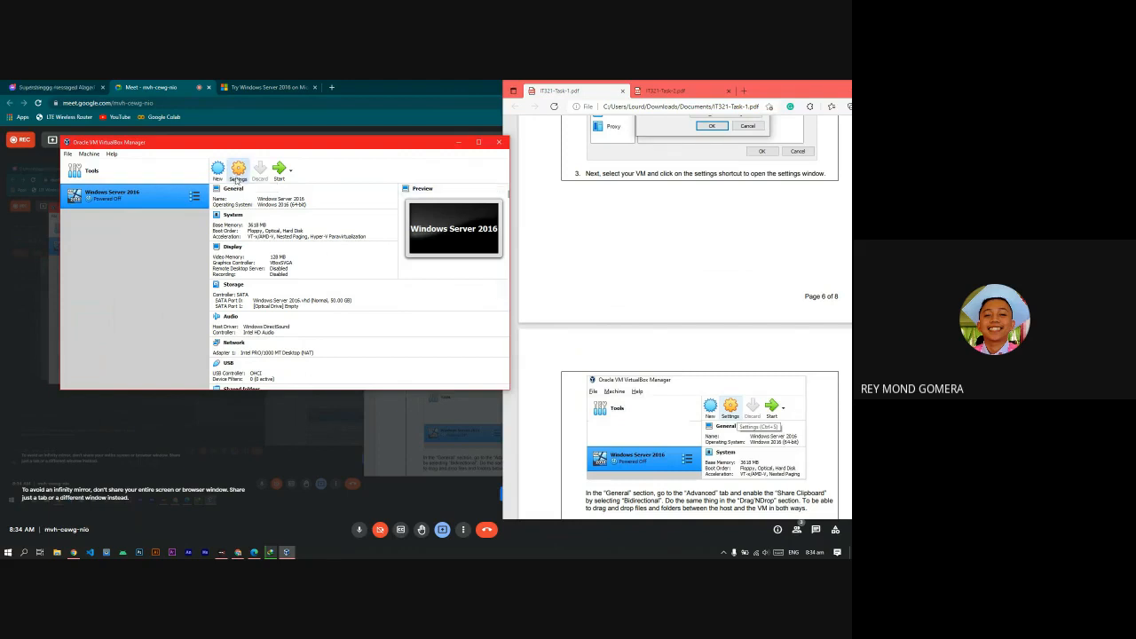
# Step: Open the settings of the Windows Server 2016 virtual machine and find the PDF's instructions for the General section
pyautogui.click(237, 179)
pyautogui.scroll(3, 678, 330)
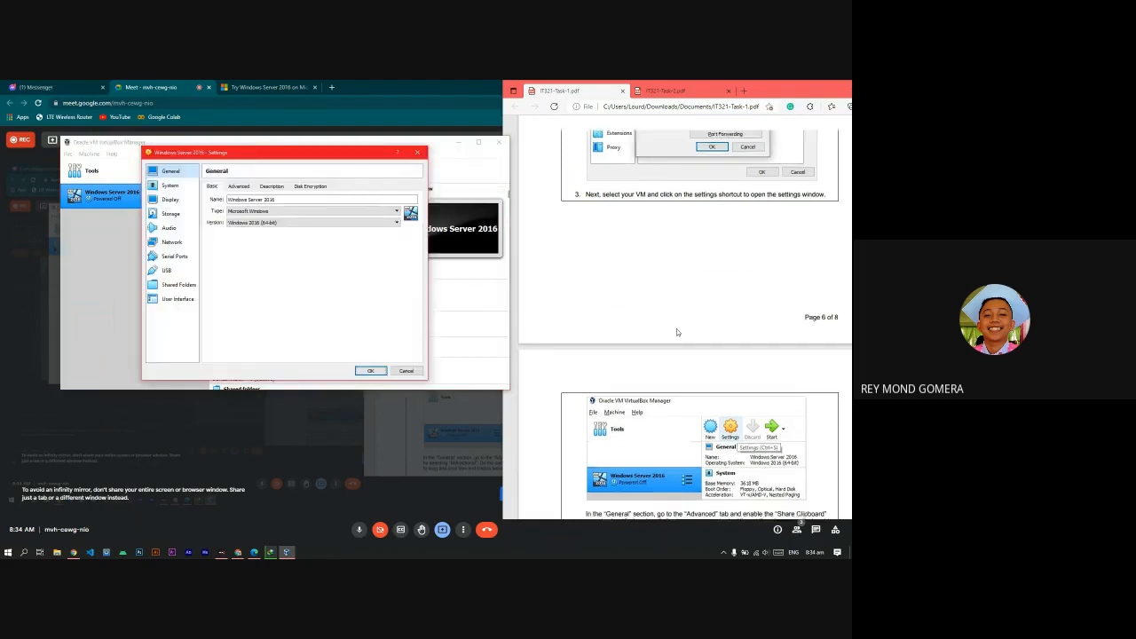
pyautogui.scroll(-2, 684, 340)
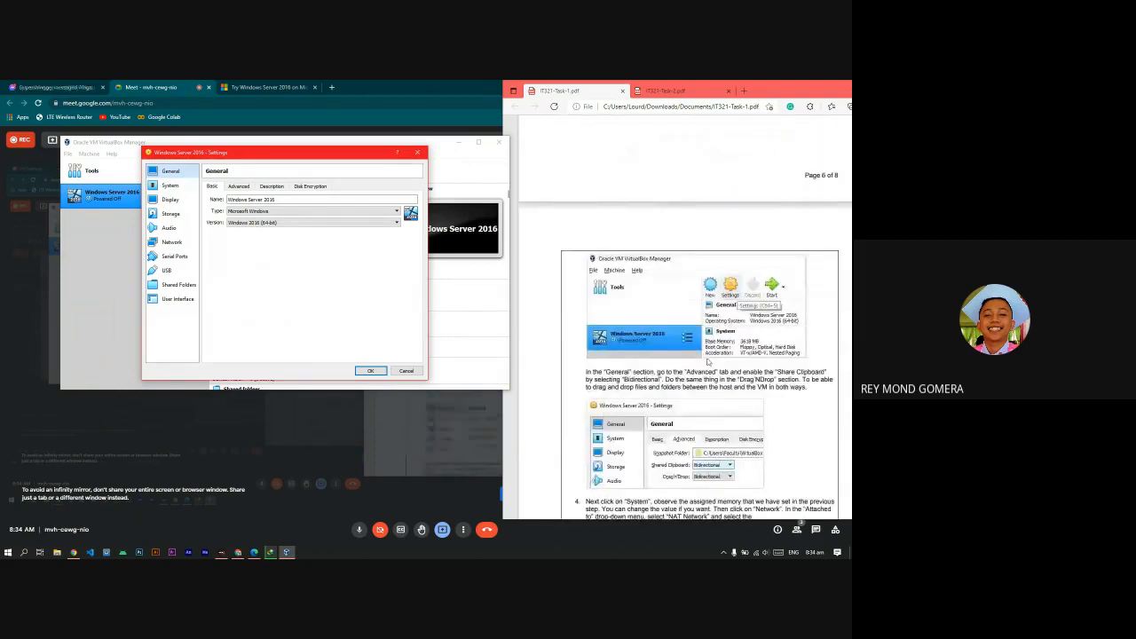
pyautogui.scroll(4, 710, 320)
pyautogui.scroll(-8, 701, 319)
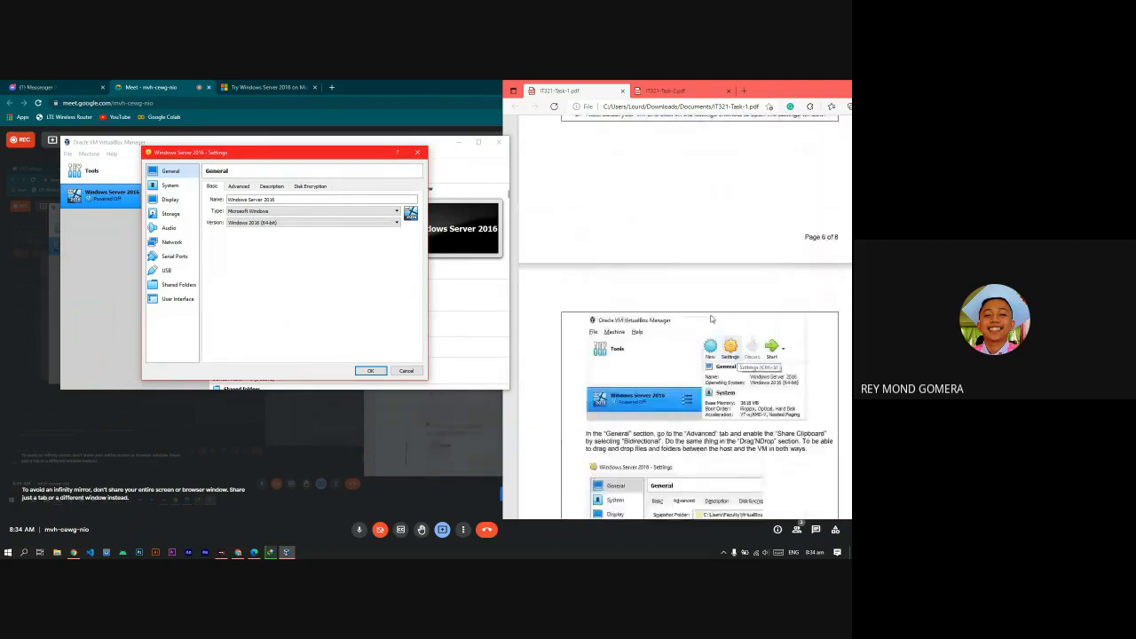
pyautogui.moveTo(282, 155); pyautogui.dragTo(260, 156)
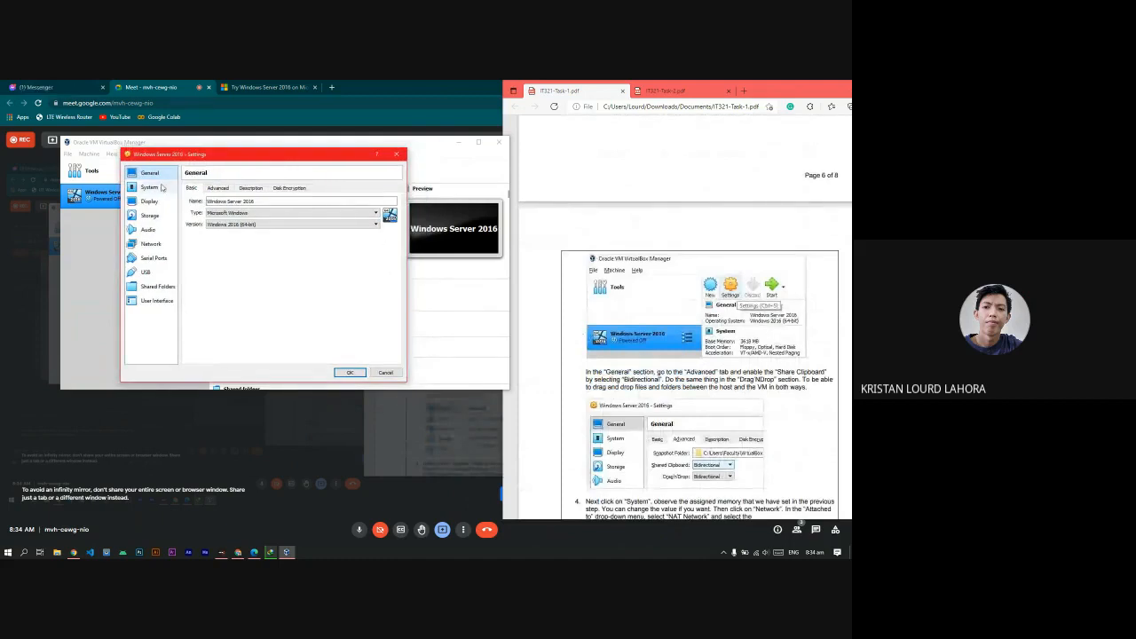
pyautogui.scroll(-1, 714, 387)
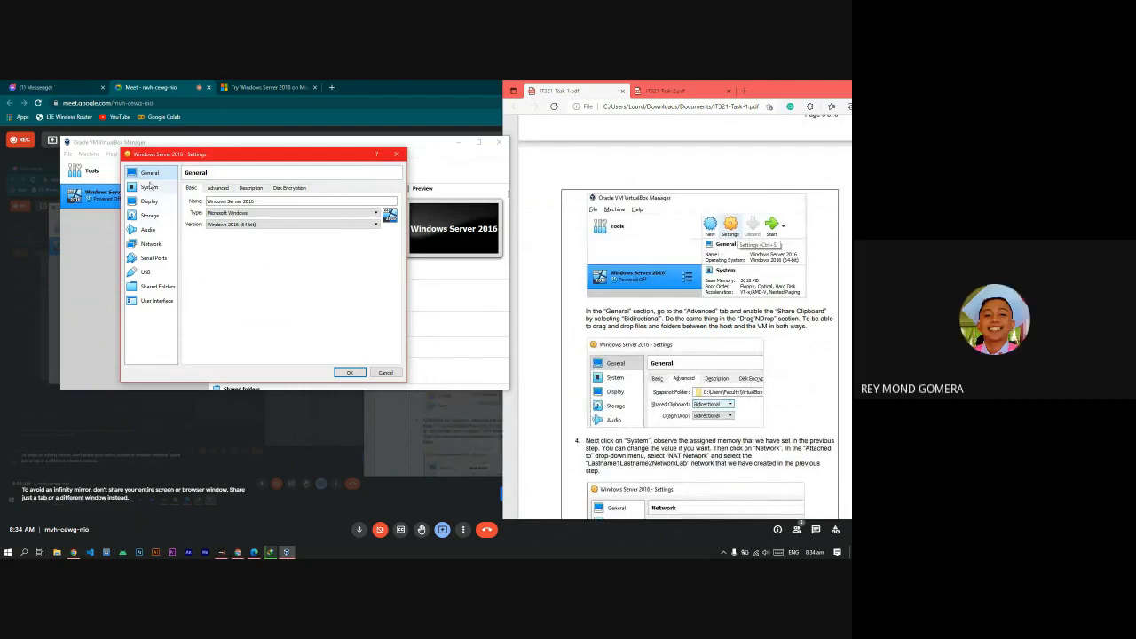
# Step: Set both Shared Clipboard and Drag'n'Drop to Bidirectional in the virtual machine's advanced general settings
pyautogui.click(219, 190)
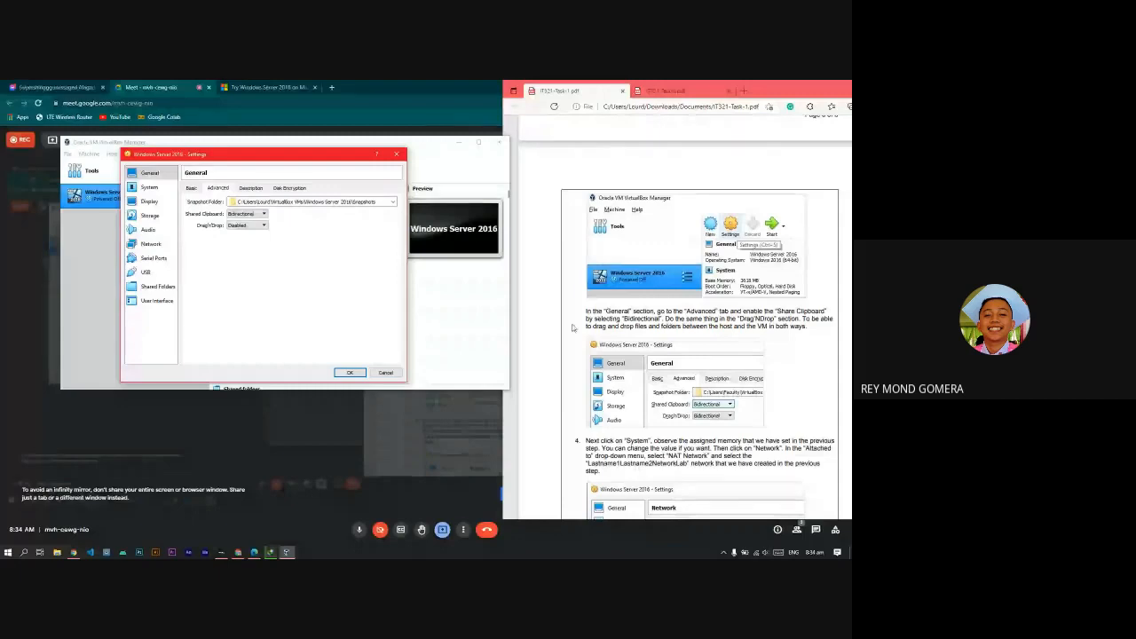
pyautogui.scroll(-1, 737, 257)
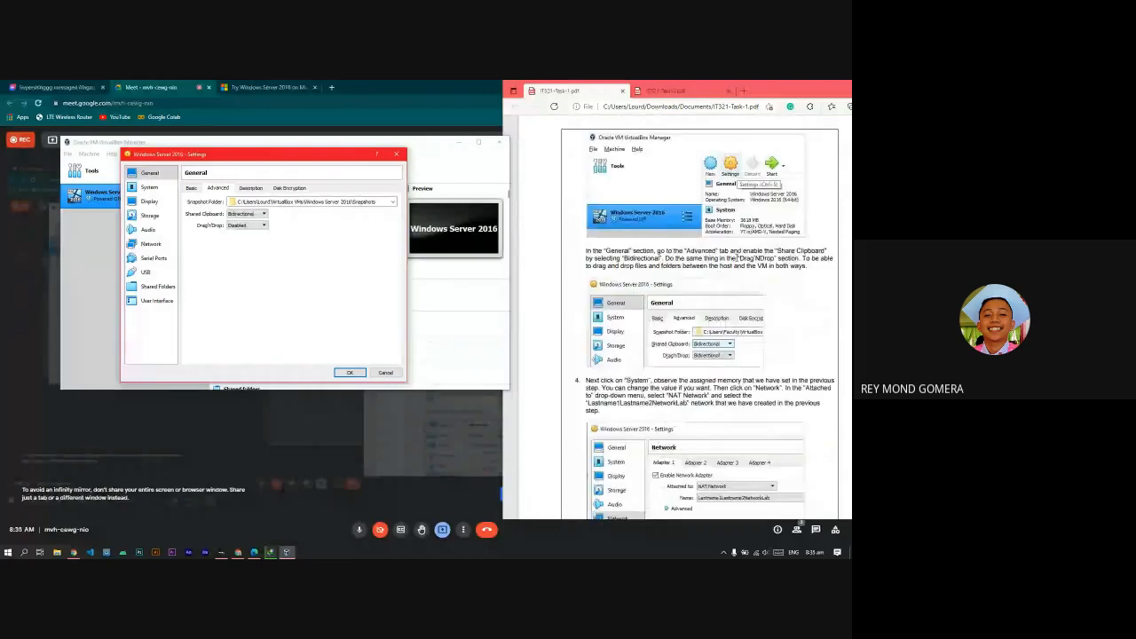
pyautogui.click(258, 225)
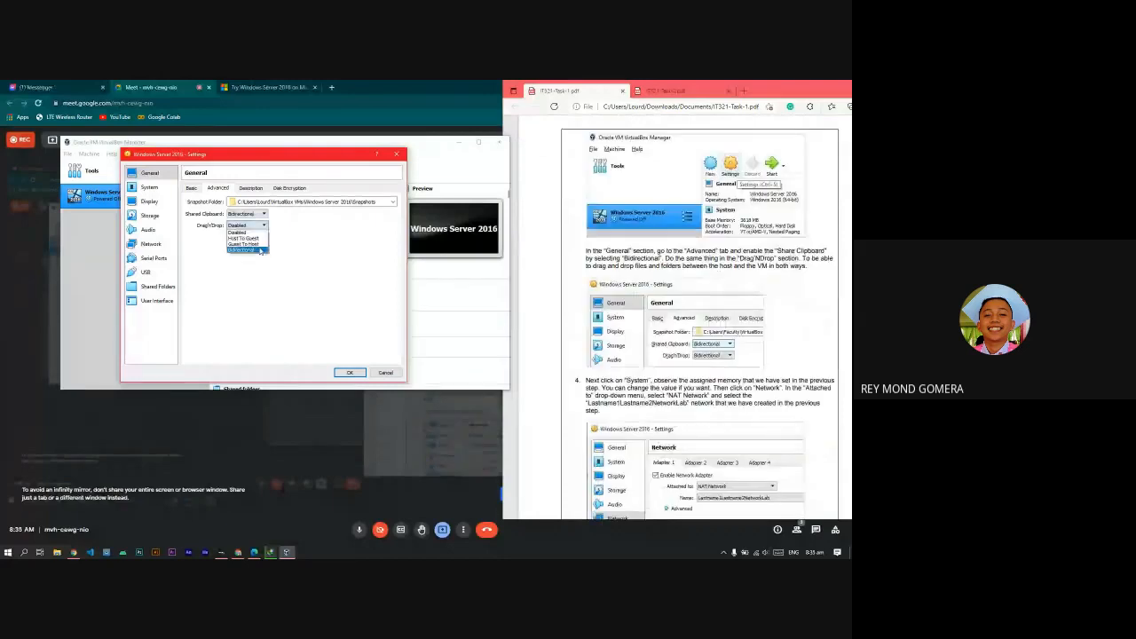
pyautogui.click(260, 251)
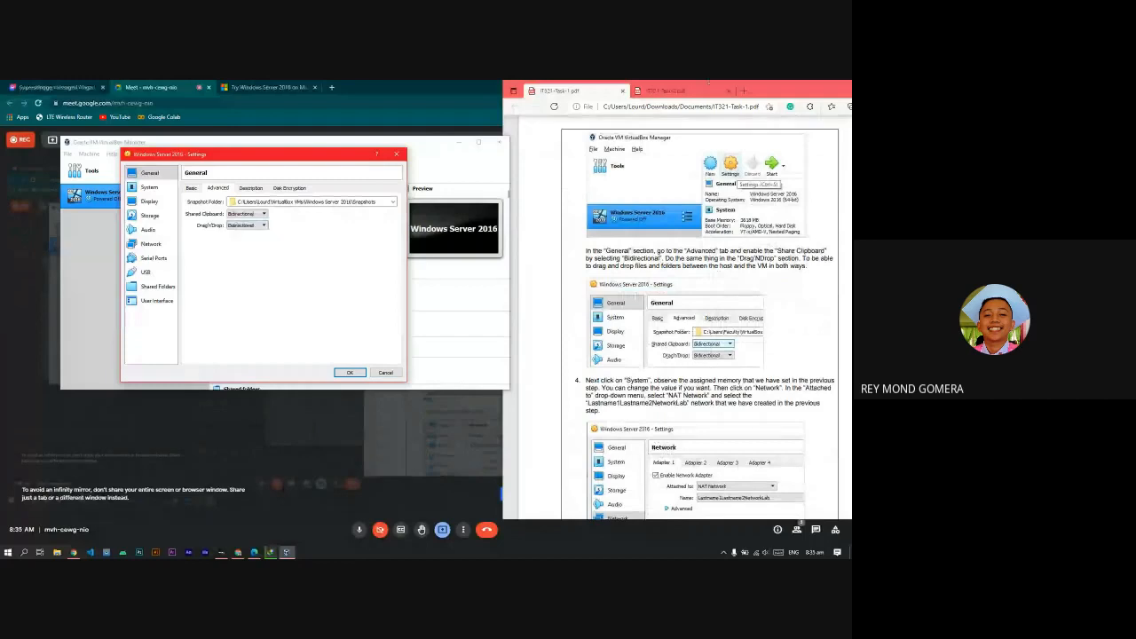
# Step: Check the progress of the Windows Server 2016 Datacenter ISO download, and return to the settings and the PDF
pyautogui.moveTo(708, 82); pyautogui.dragTo(668, 82)
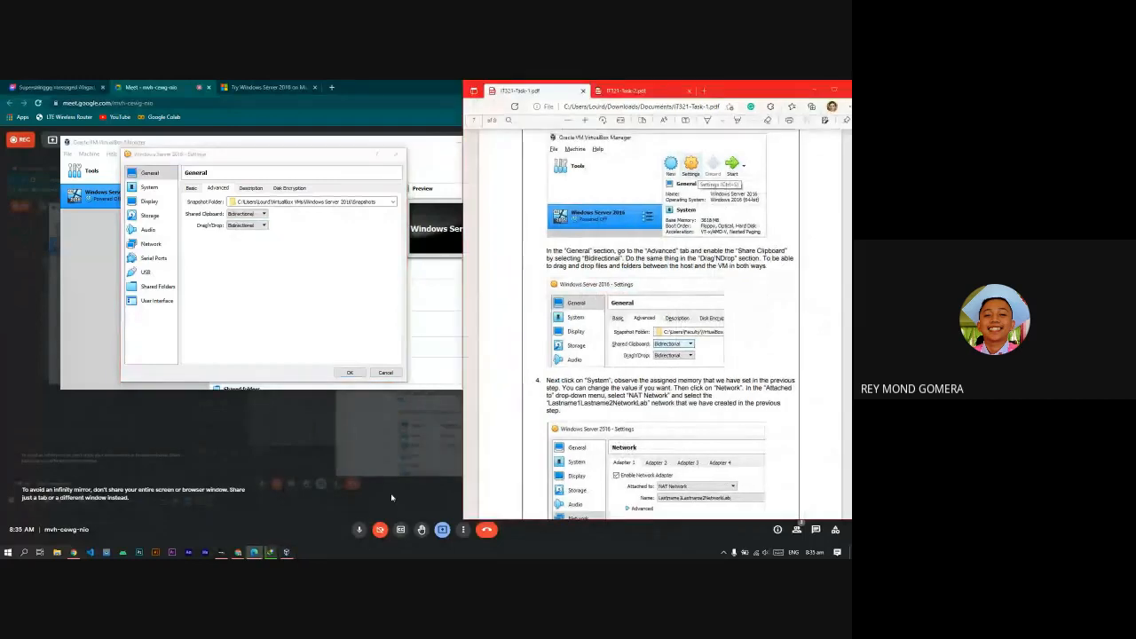
pyautogui.click(270, 552)
pyautogui.click(546, 282)
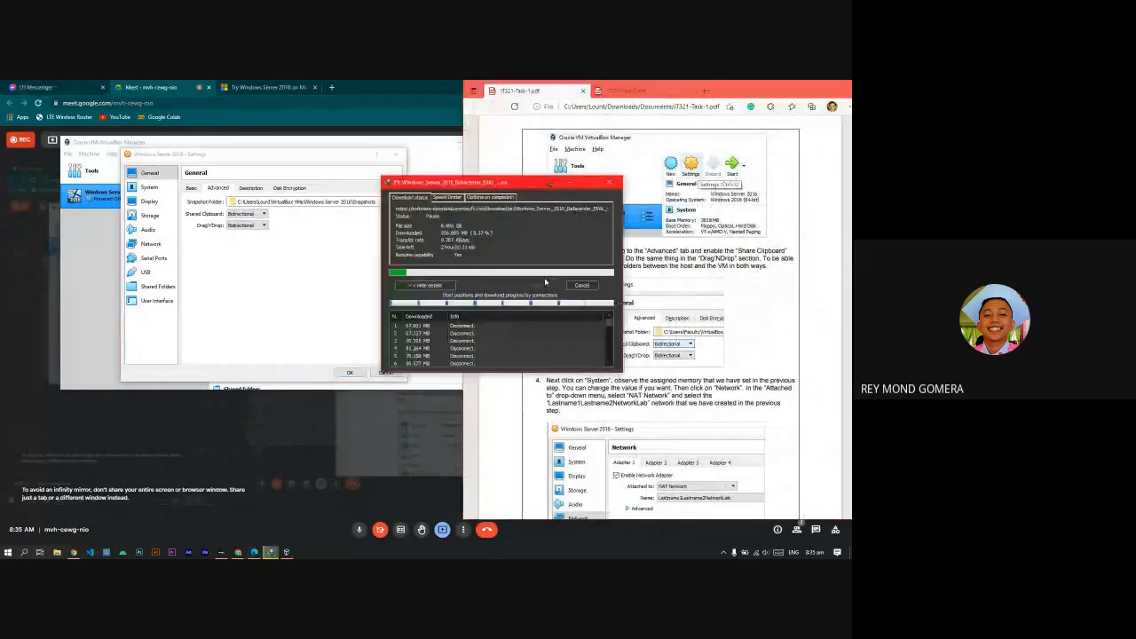
pyautogui.click(569, 182)
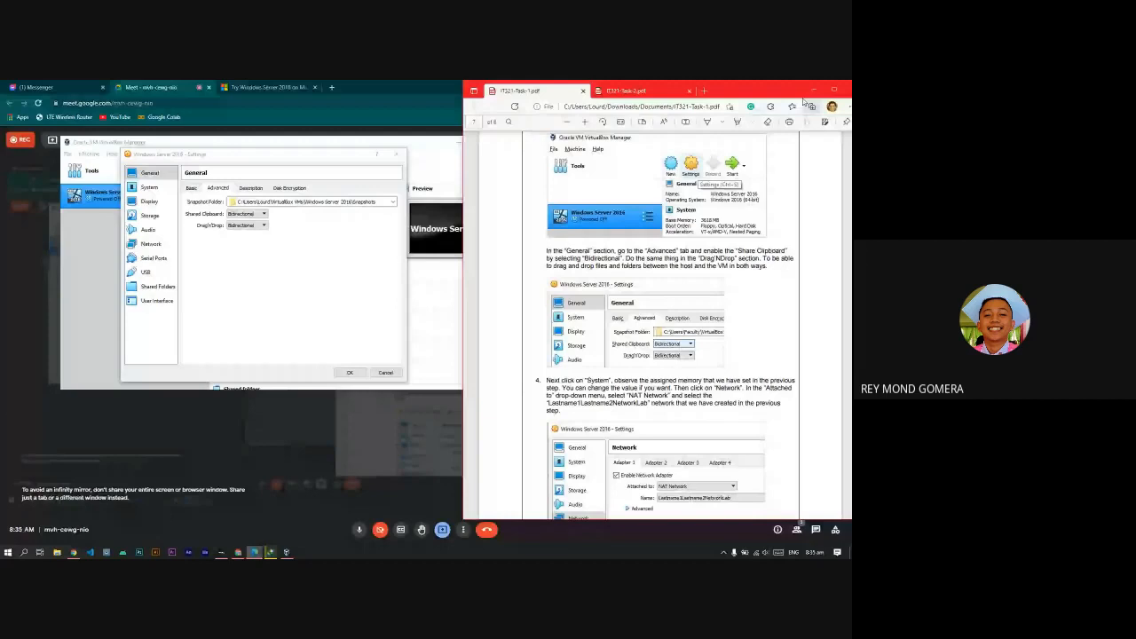
pyautogui.click(813, 90)
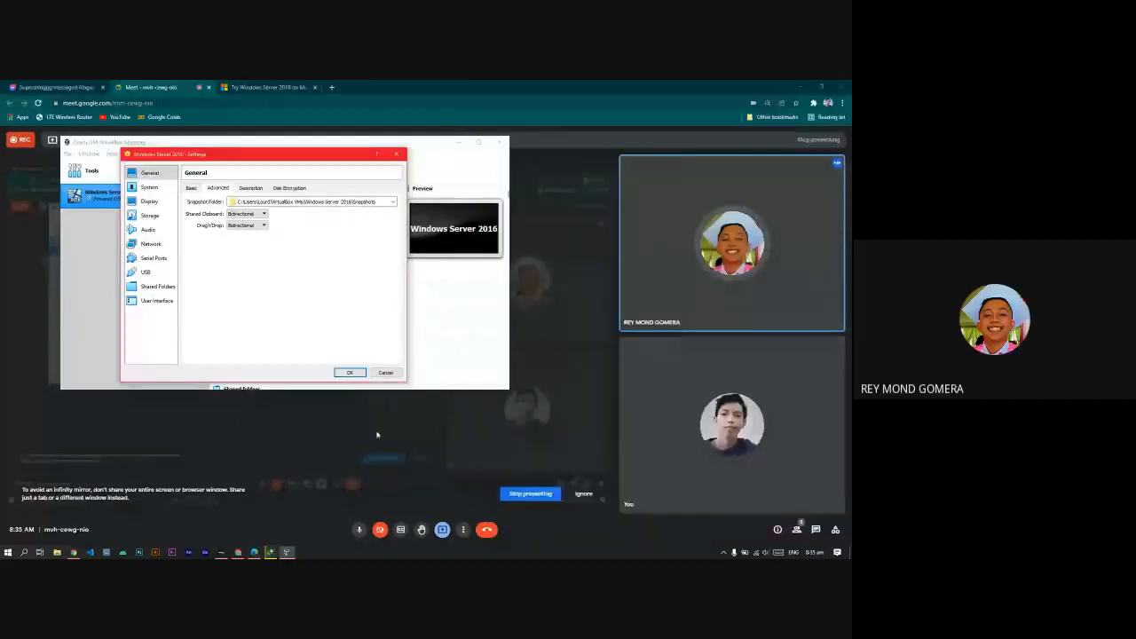
pyautogui.moveTo(271, 553)
pyautogui.moveTo(272, 517)
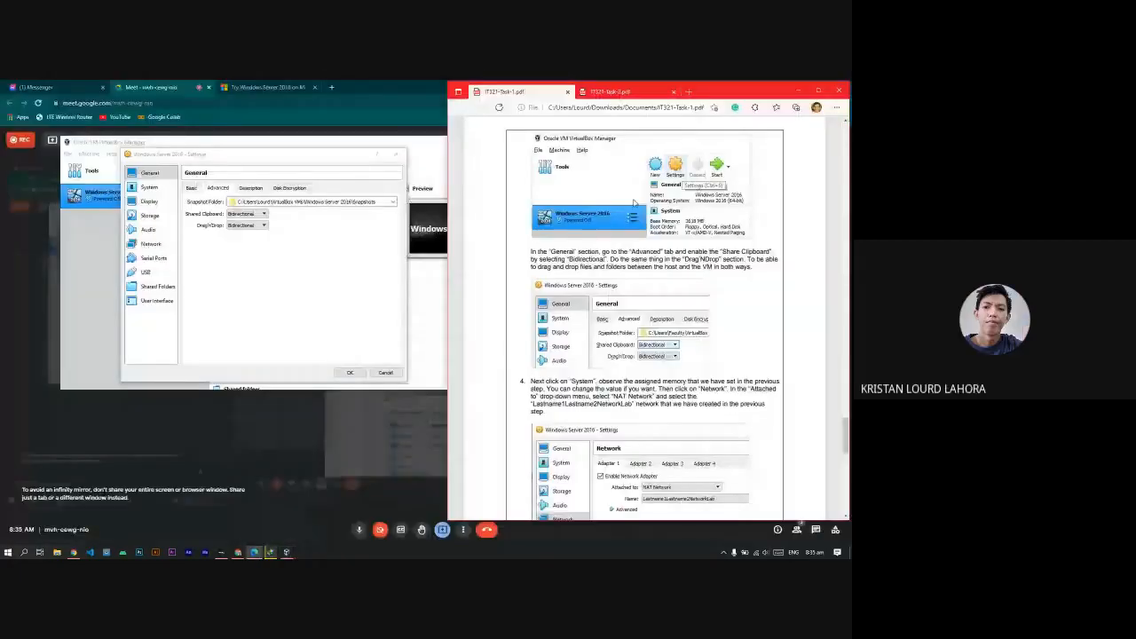
pyautogui.click(798, 91)
pyautogui.moveTo(278, 506)
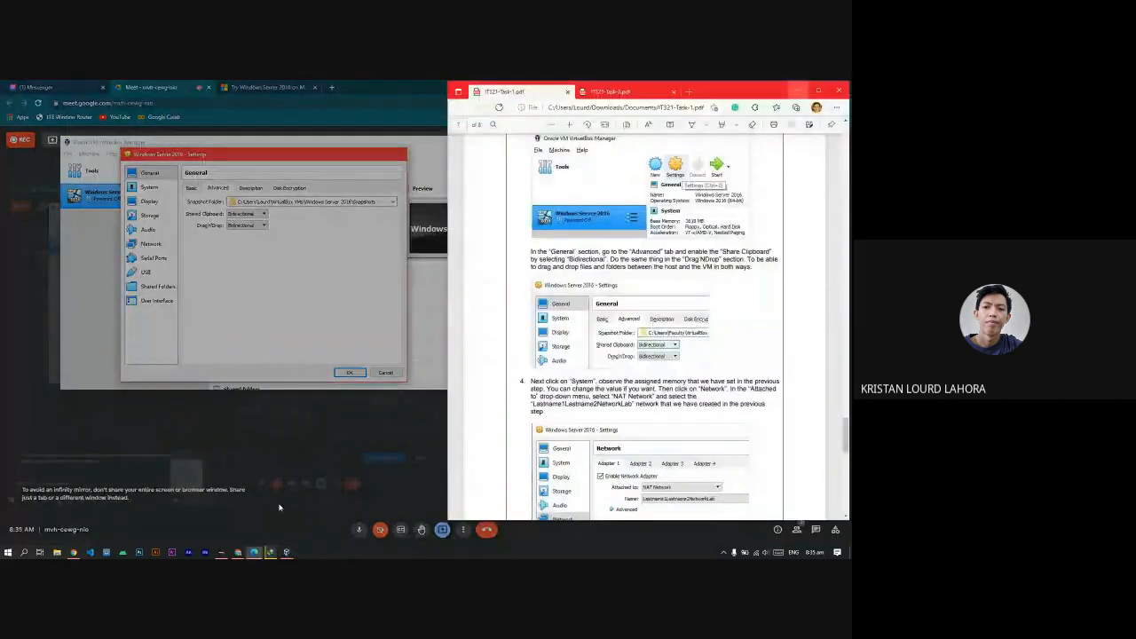
pyautogui.click(279, 506)
# Step: Read steps 4 and 5 in the PDF about the system memory, NAT Network adapter and shared folder settings
pyautogui.scroll(-2, 731, 344)
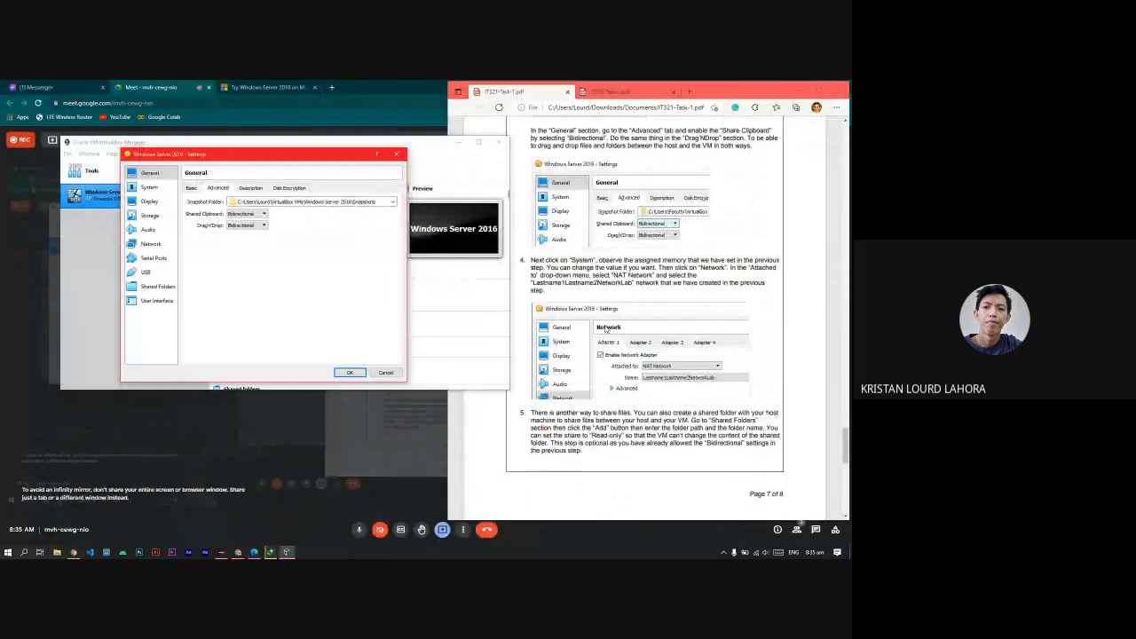
pyautogui.scroll(2, 608, 329)
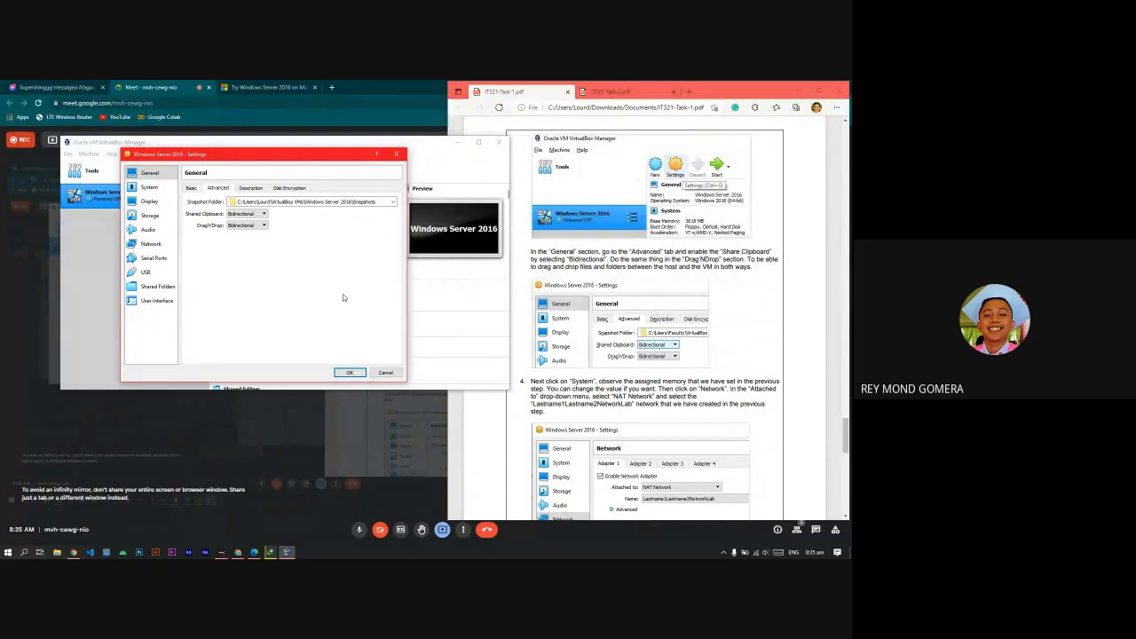
pyautogui.scroll(-1, 659, 317)
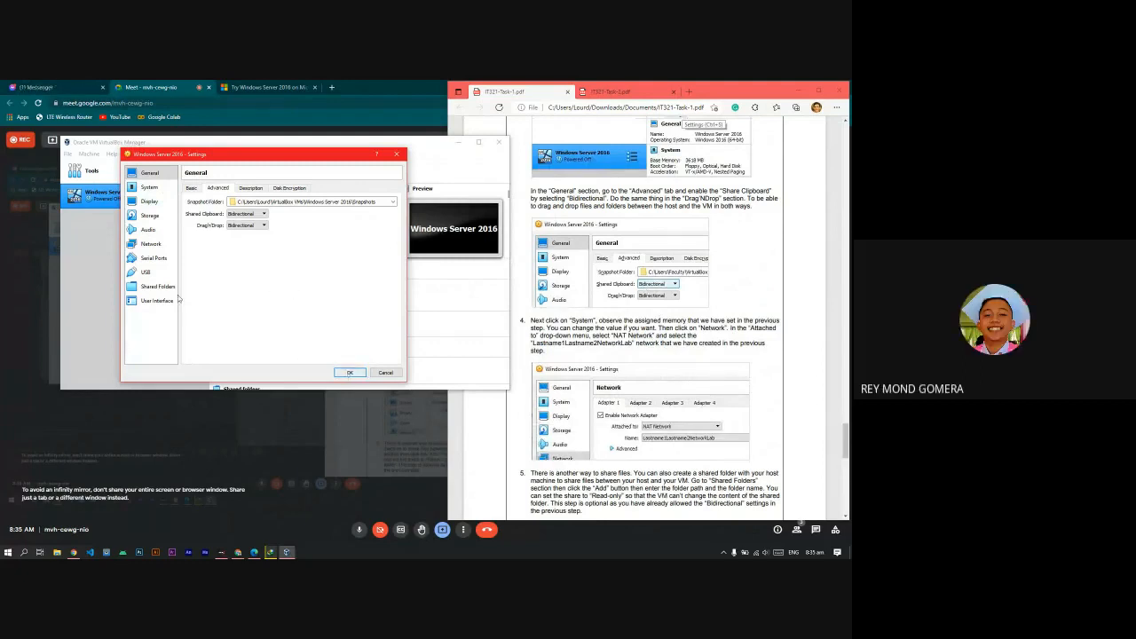
# Step: Review the base memory assigned in the virtual machine's System settings and compare it with step 4 of the PDF
pyautogui.click(151, 188)
pyautogui.click(151, 173)
pyautogui.click(156, 189)
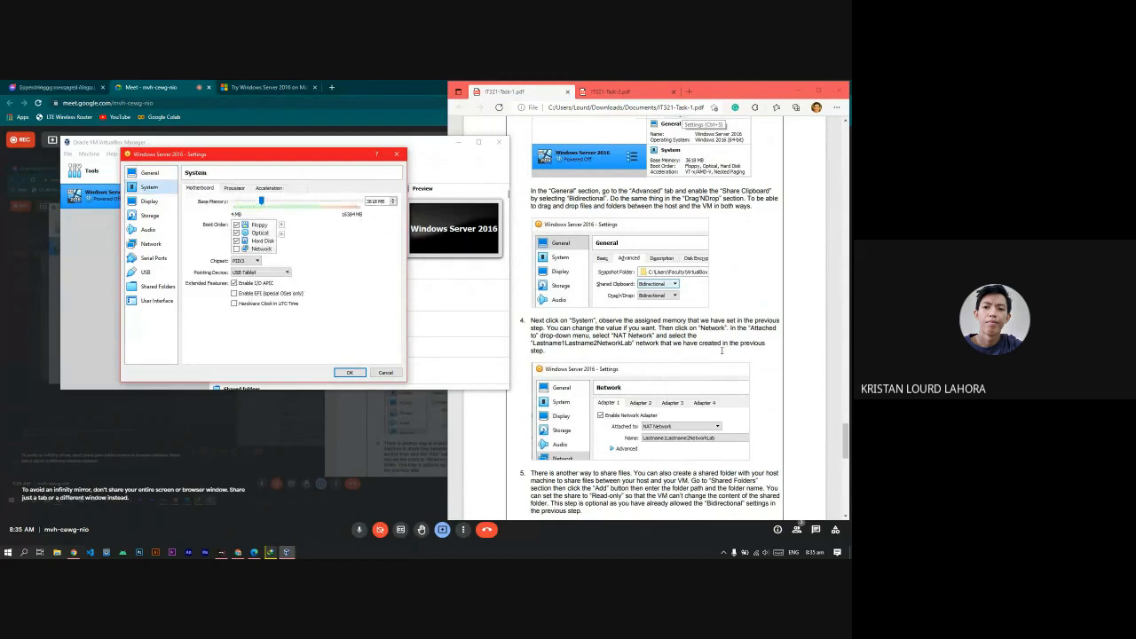
pyautogui.scroll(-1, 727, 368)
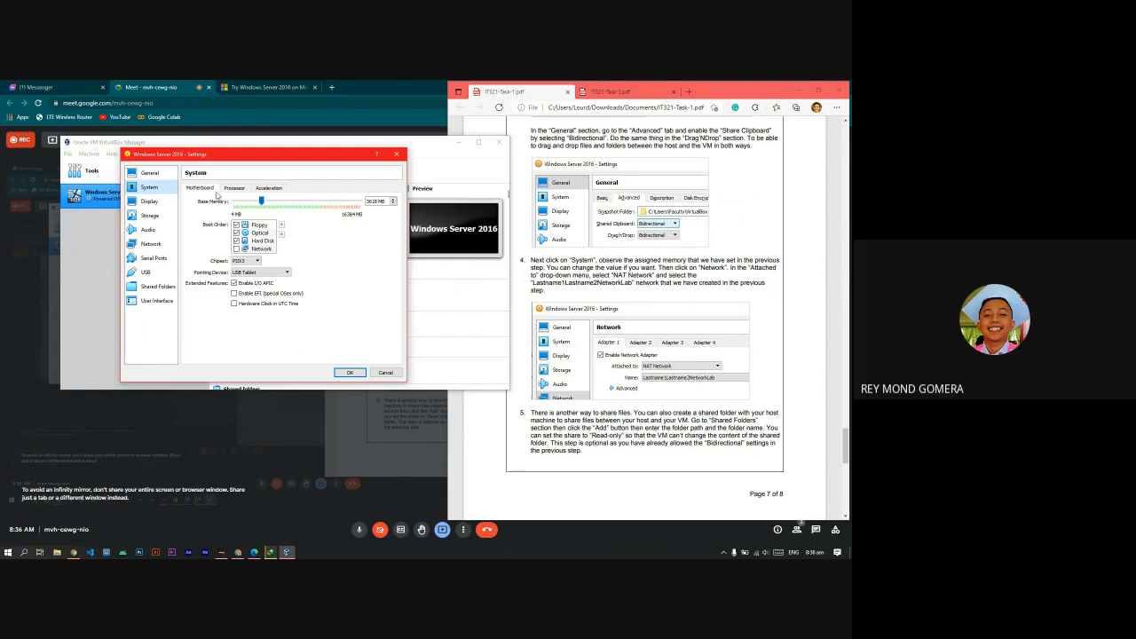
# Step: Attach network Adapter 1 of the virtual machine to NAT Network, using the NetworkLab network created for the task
pyautogui.click(149, 244)
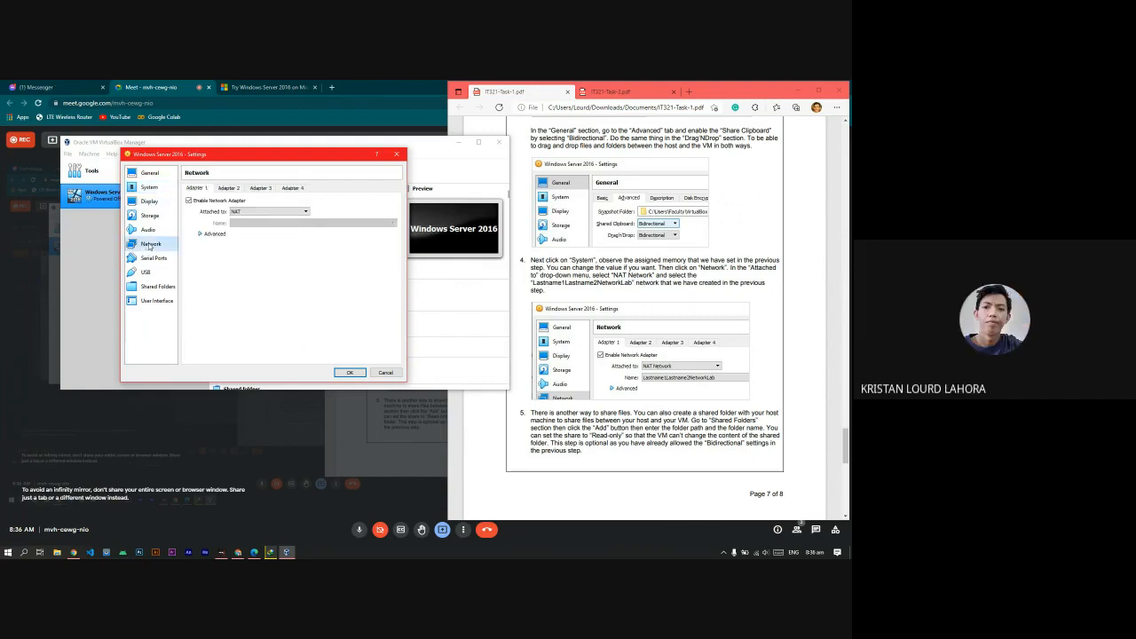
pyautogui.click(284, 212)
pyautogui.click(286, 213)
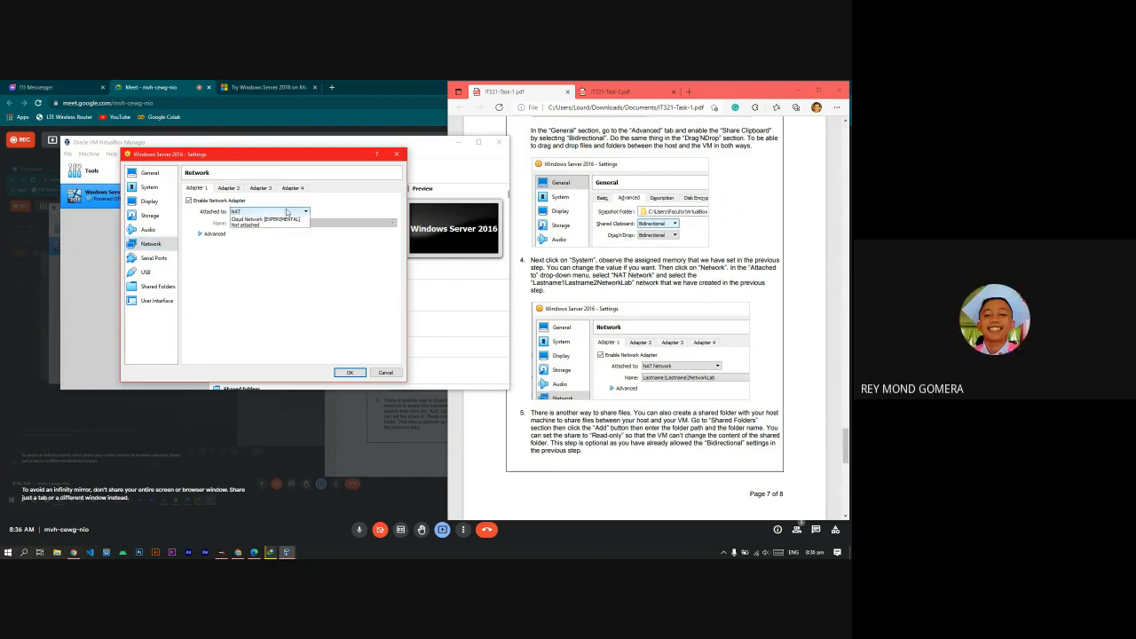
pyautogui.click(286, 213)
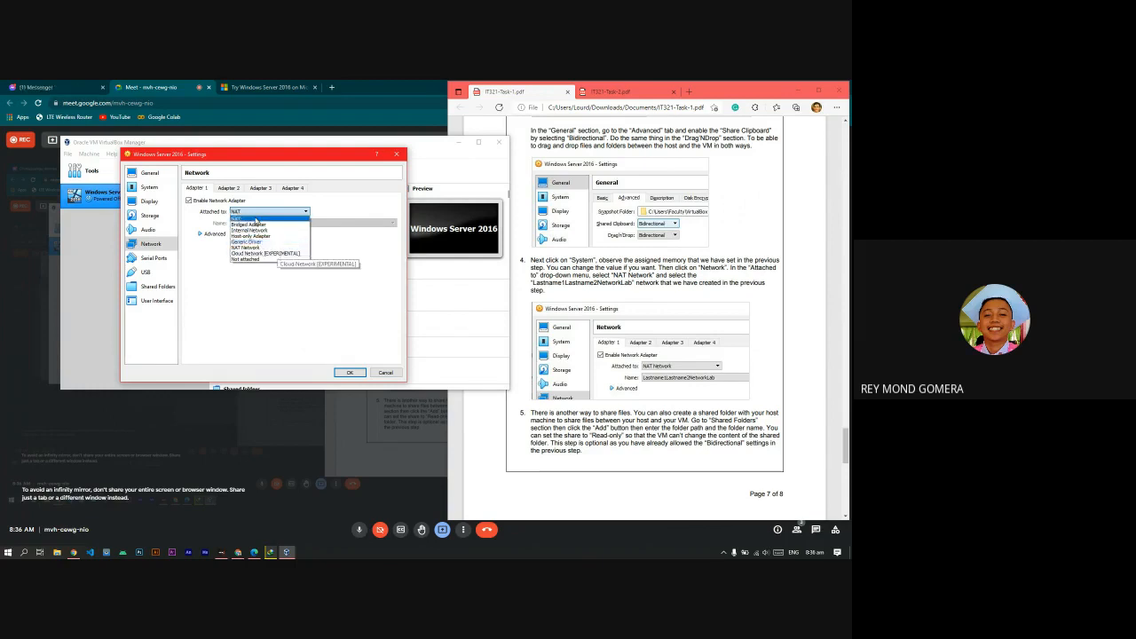
pyautogui.click(366, 262)
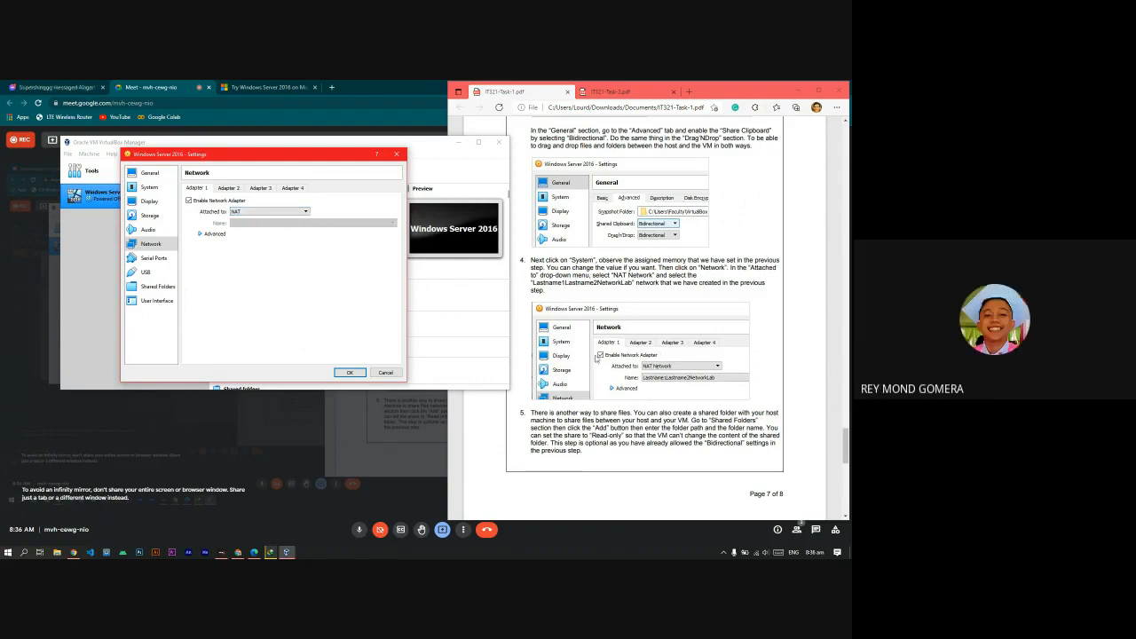
pyautogui.click(257, 211)
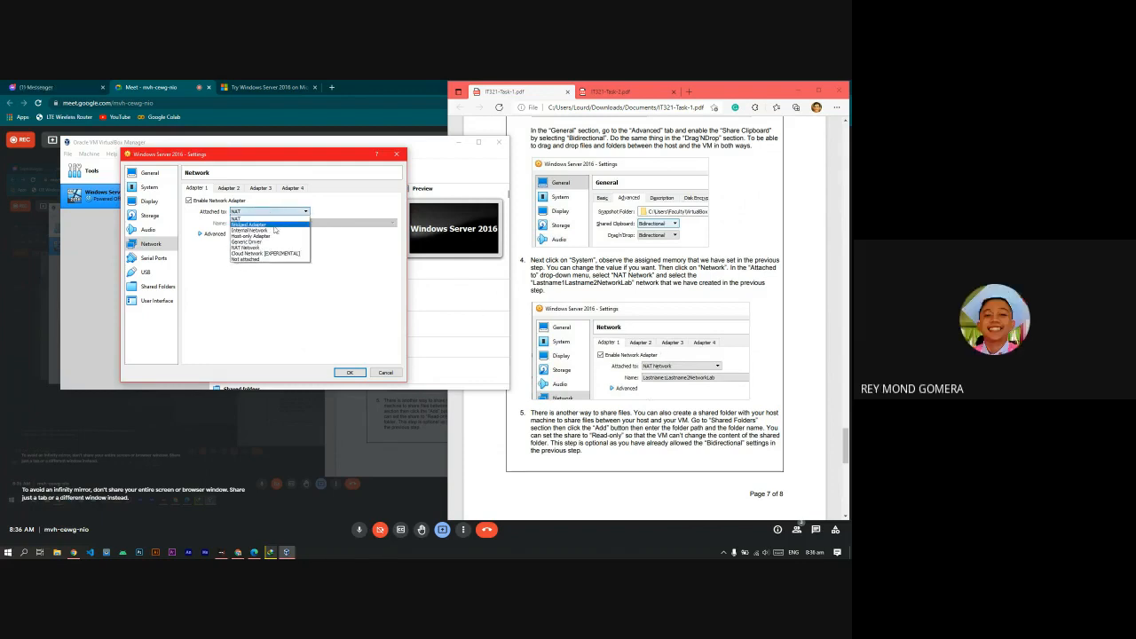
pyautogui.click(266, 248)
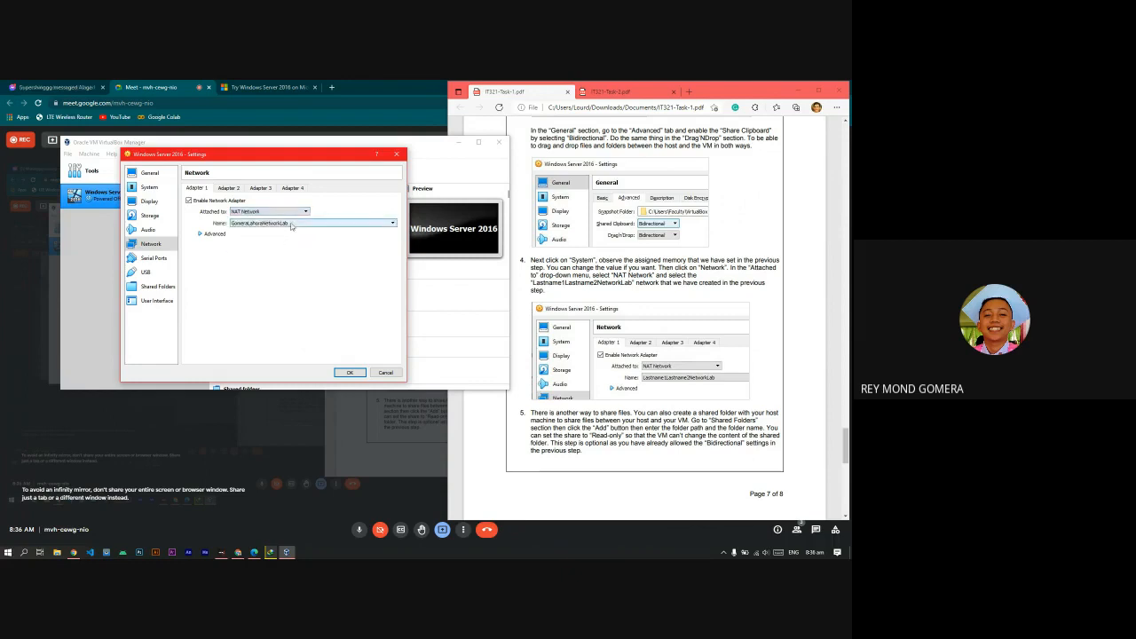
pyautogui.click(291, 225)
pyautogui.click(293, 230)
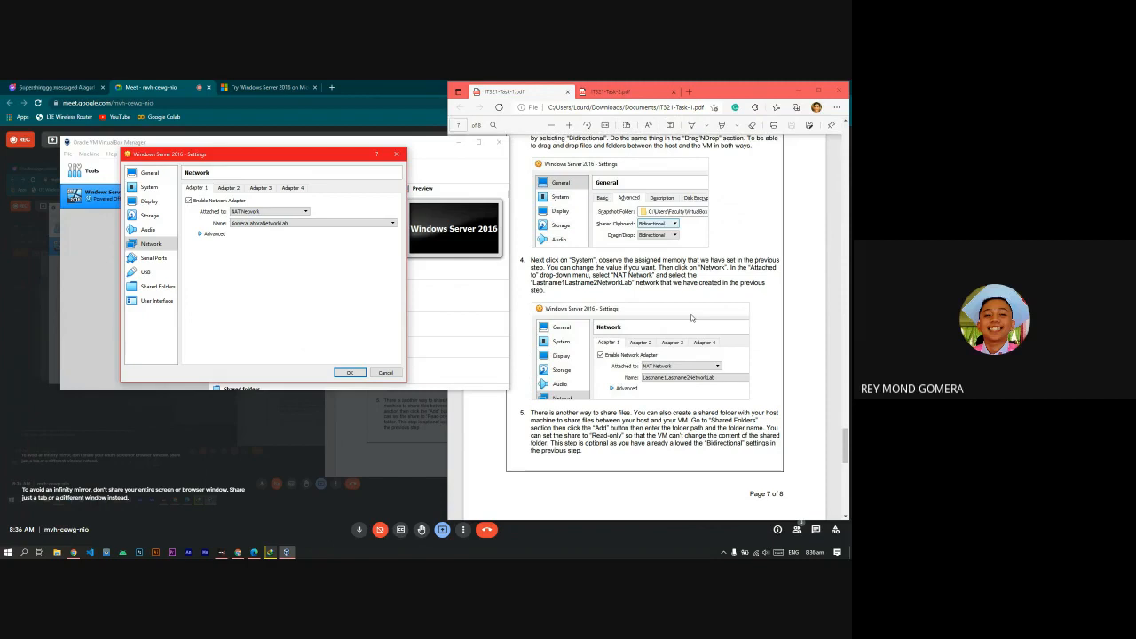
# Step: Read step 5 in the PDF about adding a shared folder between the host and the virtual machine
pyautogui.scroll(-3, 690, 317)
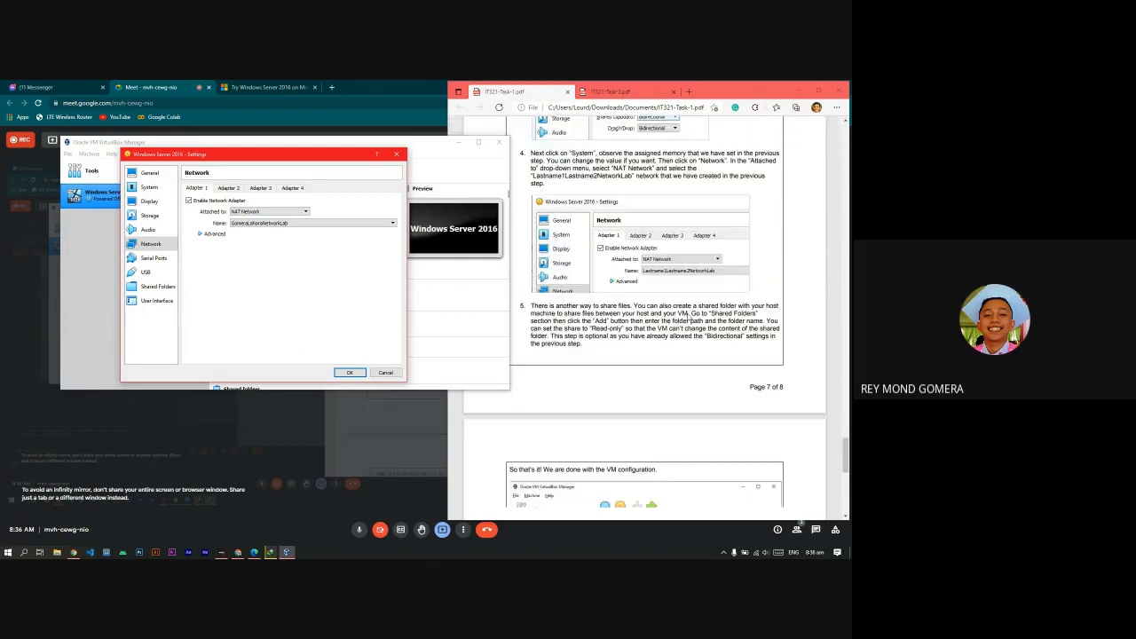
pyautogui.scroll(-2, 690, 317)
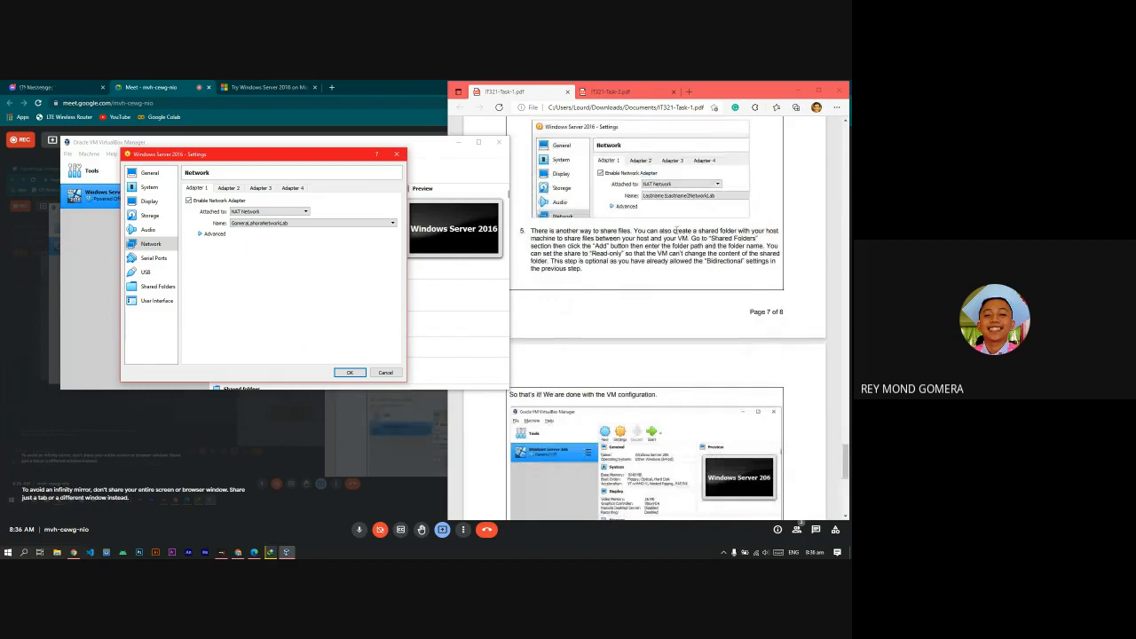
pyautogui.moveTo(636, 232); pyautogui.dragTo(730, 240)
pyautogui.click(730, 244)
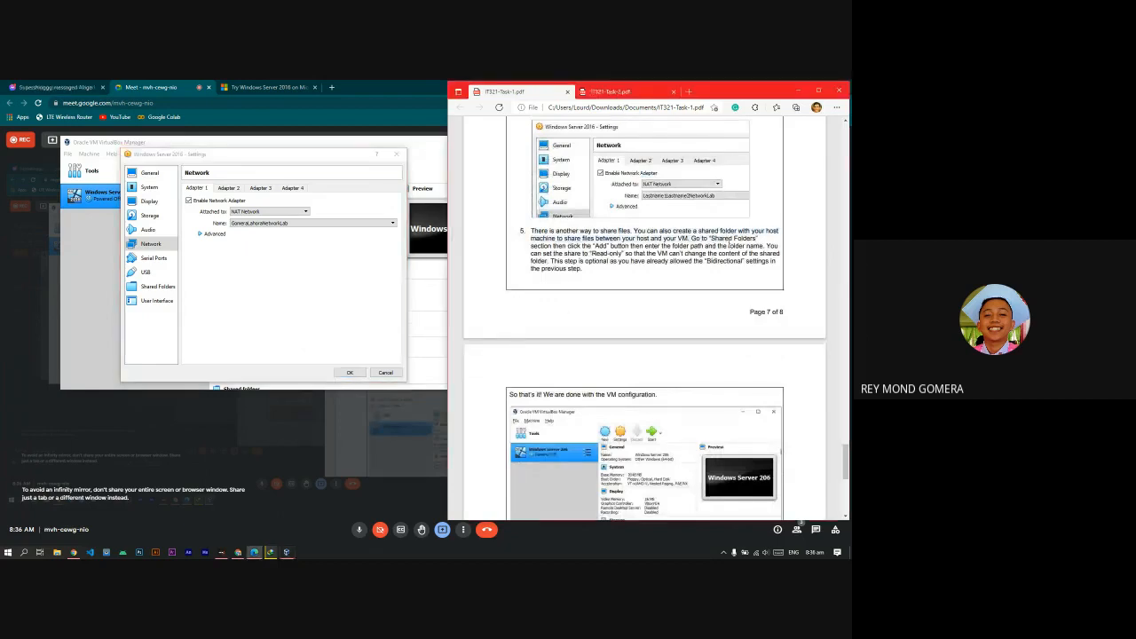
pyautogui.moveTo(566, 239); pyautogui.dragTo(755, 239)
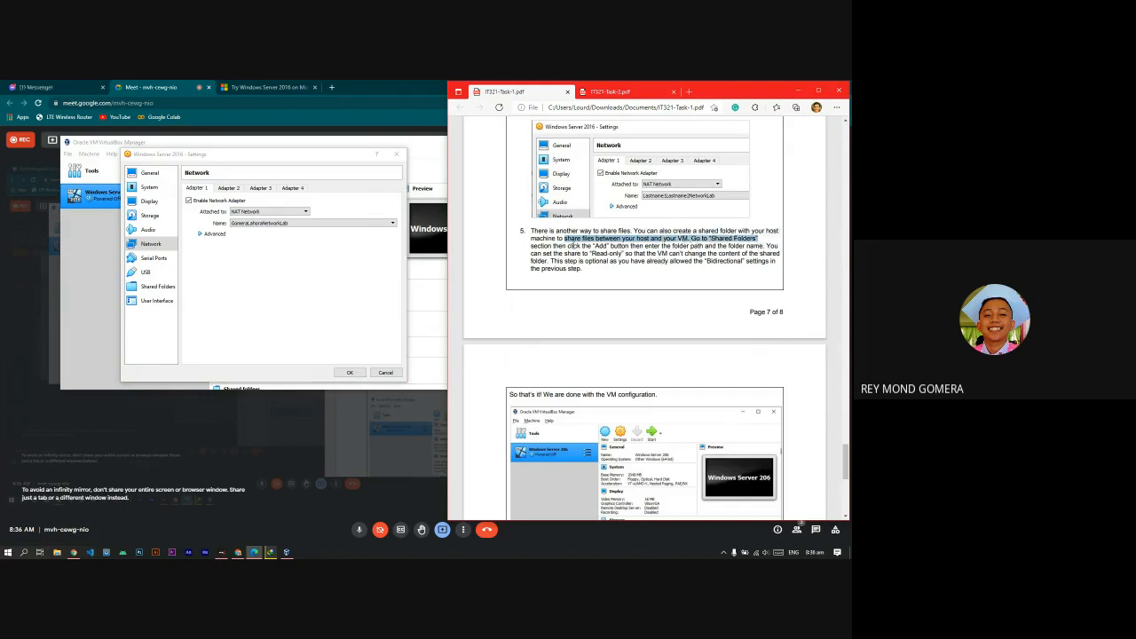
pyautogui.moveTo(531, 245); pyautogui.dragTo(587, 246)
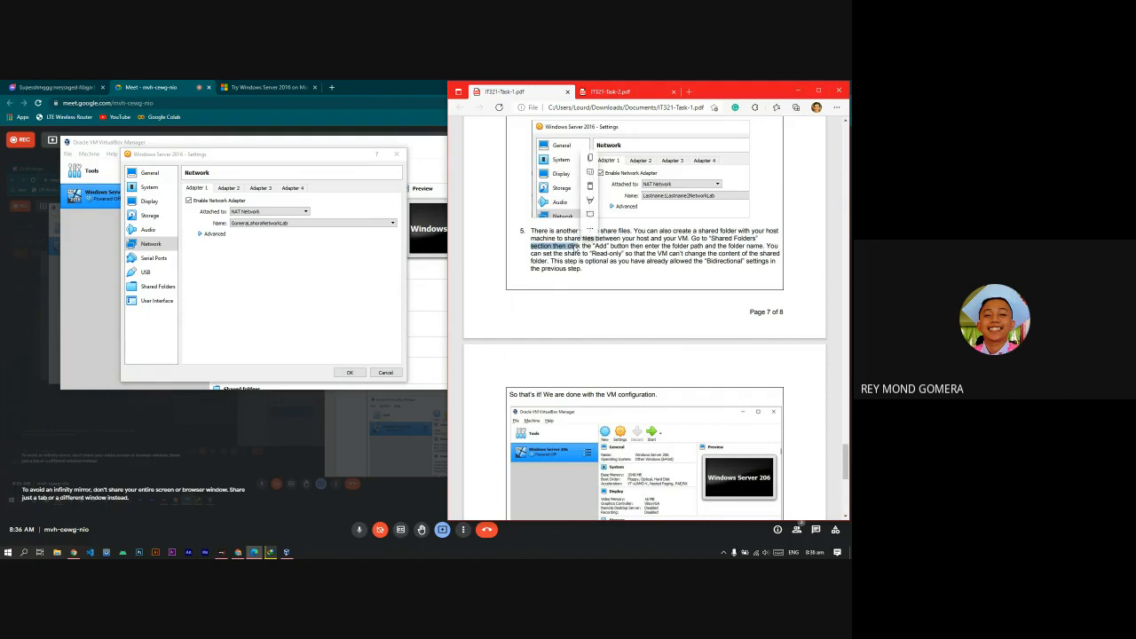
# Step: Start adding a share in the virtual machine's Shared Folders settings and browse for another folder as its path
pyautogui.click(160, 286)
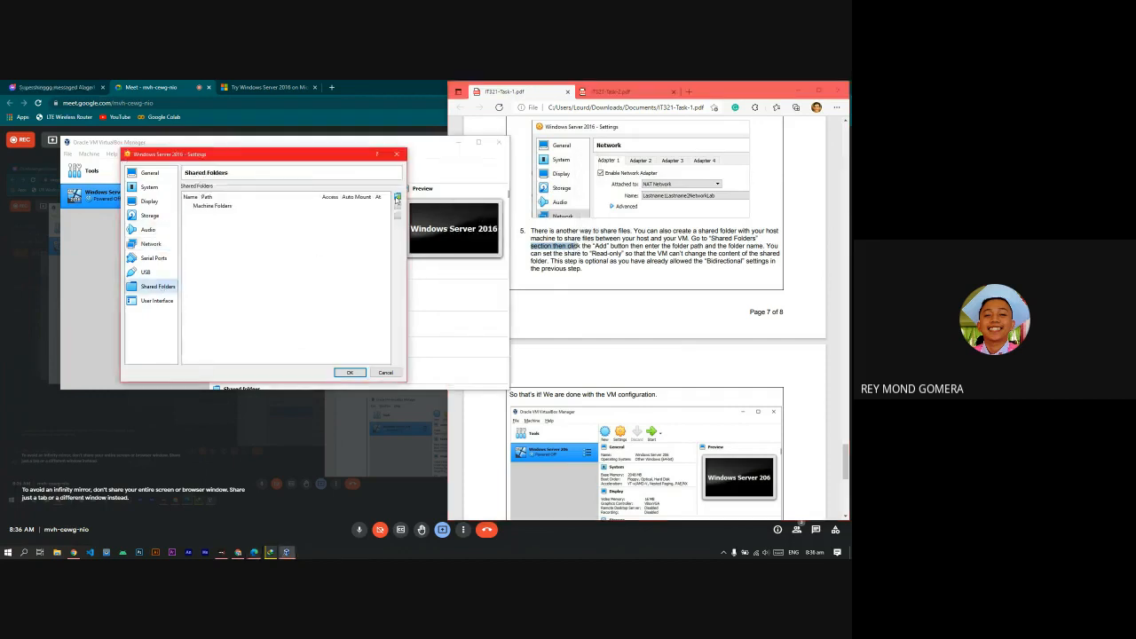
pyautogui.click(589, 254)
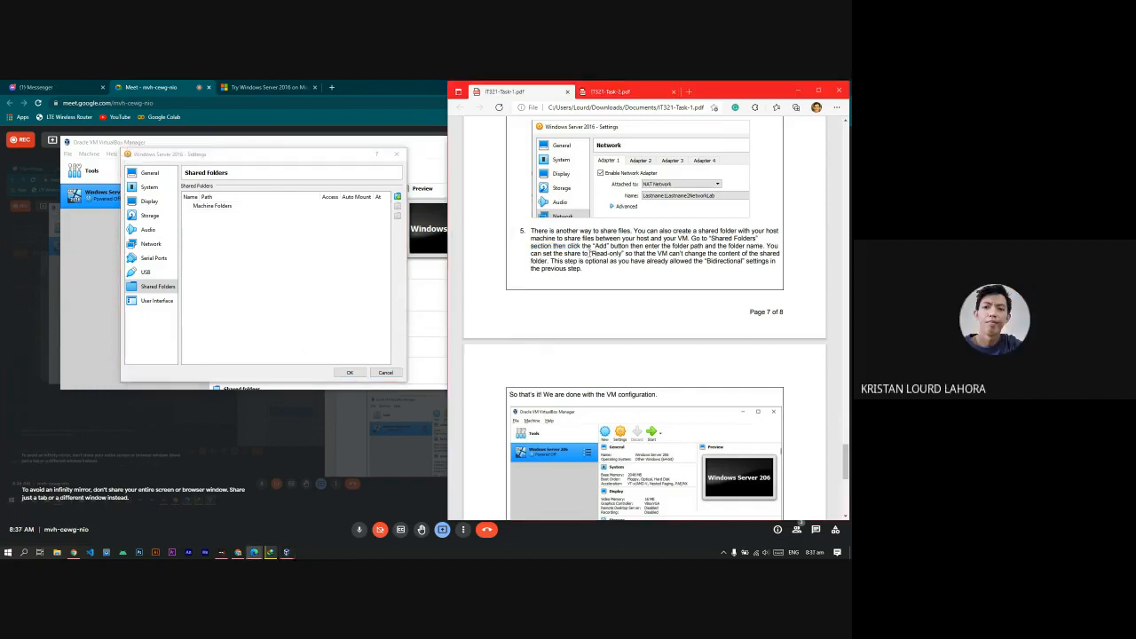
pyautogui.click(342, 252)
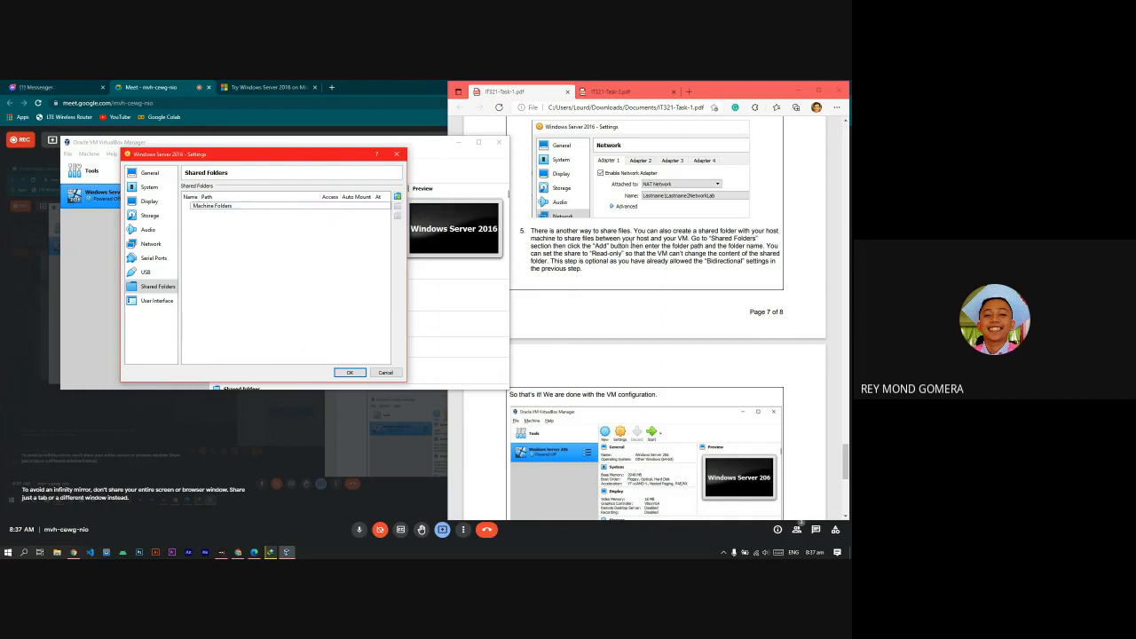
pyautogui.click(396, 196)
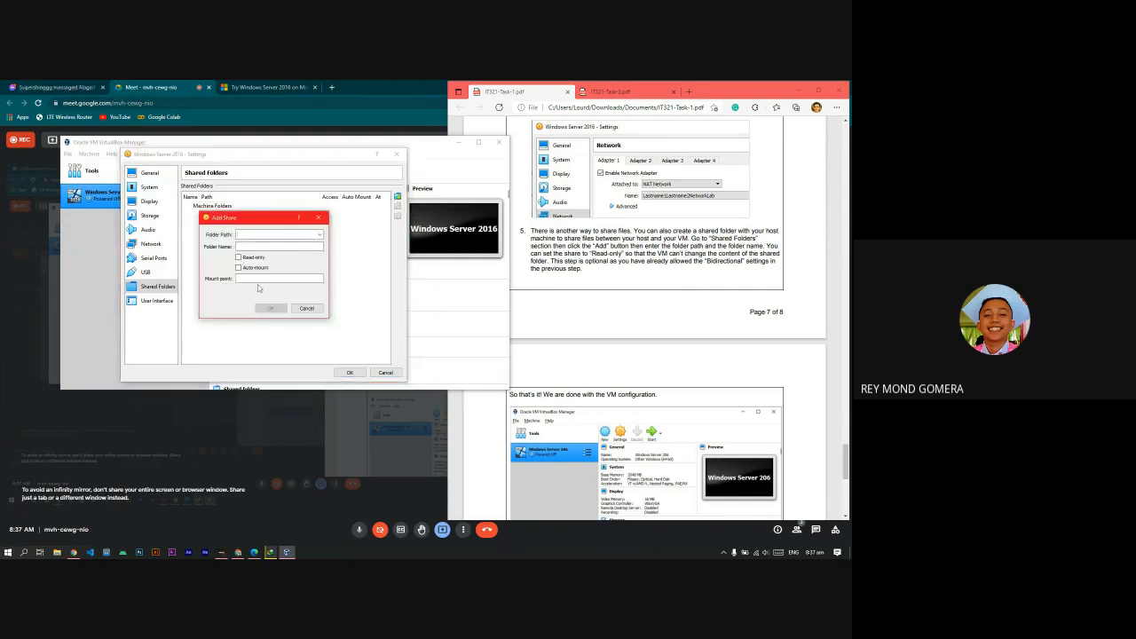
pyautogui.click(318, 235)
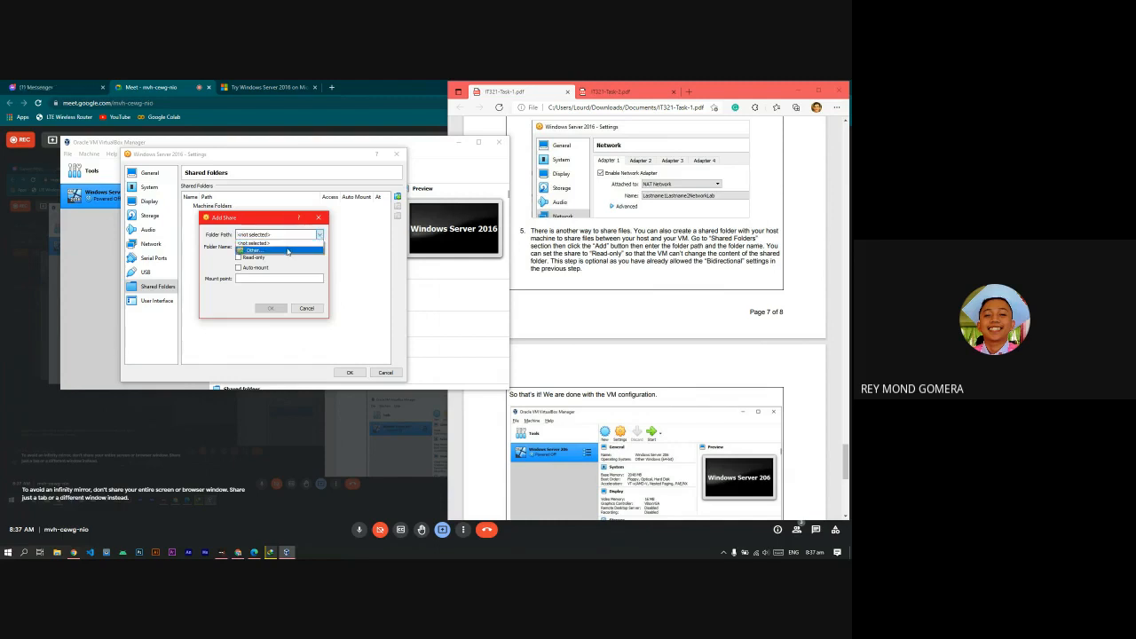
pyautogui.click(256, 249)
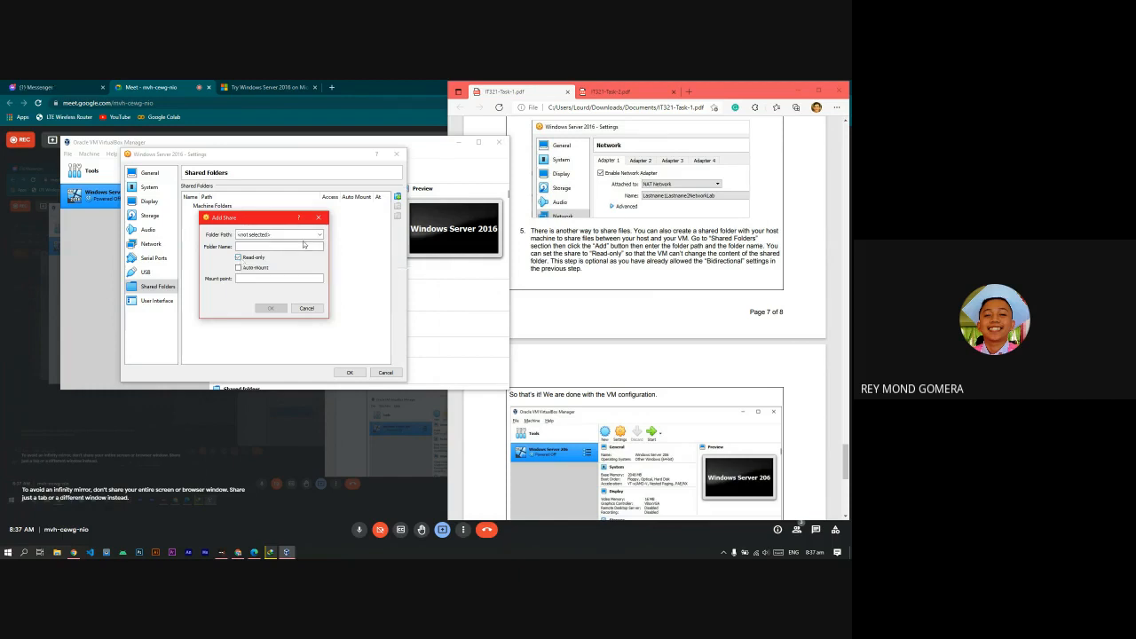
pyautogui.click(242, 261)
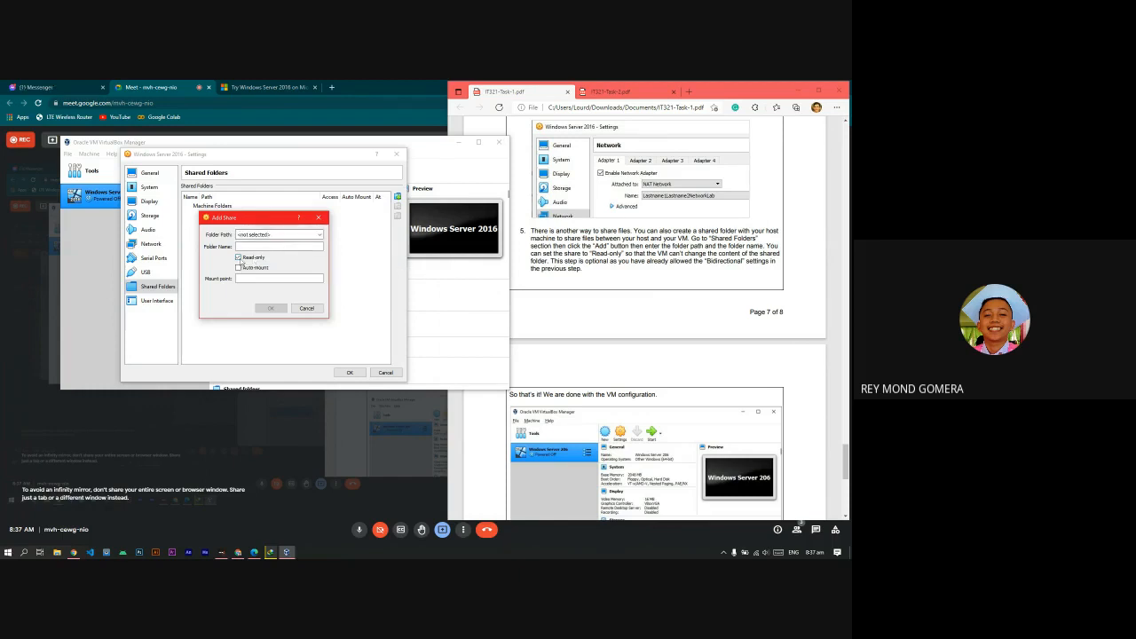
pyautogui.click(288, 234)
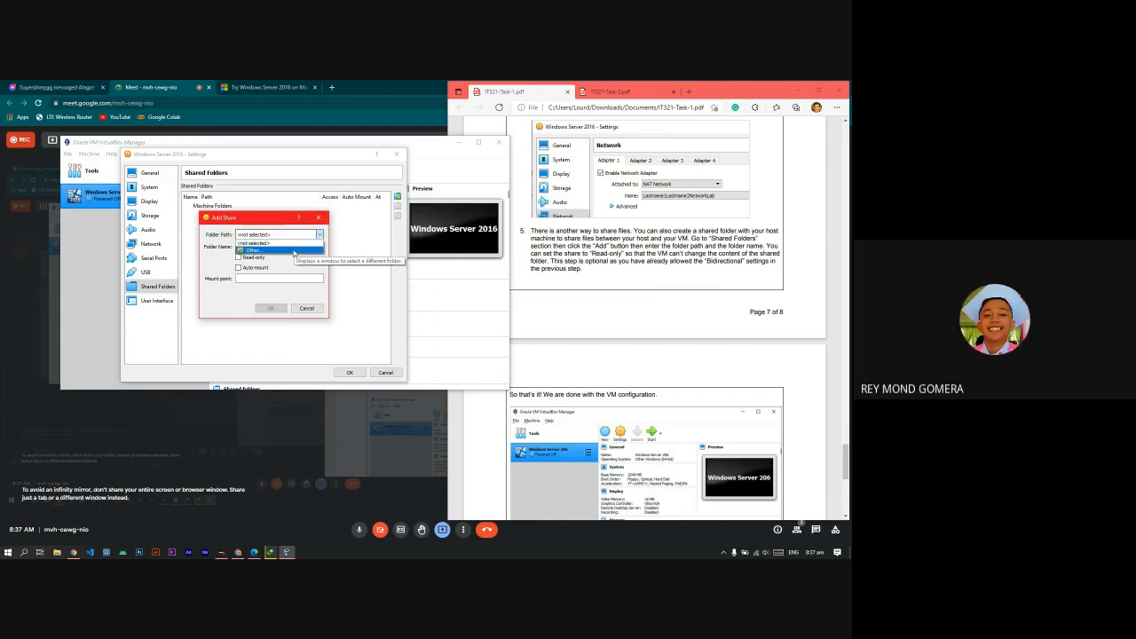
pyautogui.click(293, 251)
pyautogui.moveTo(368, 234); pyautogui.dragTo(381, 223)
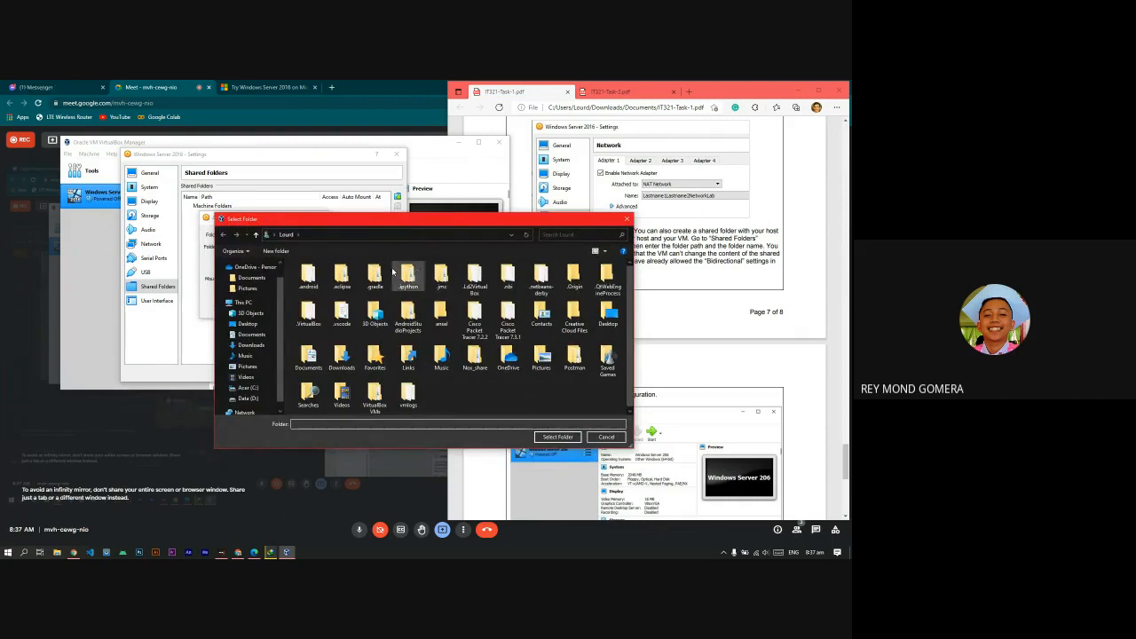
pyautogui.moveTo(400, 221); pyautogui.dragTo(376, 210)
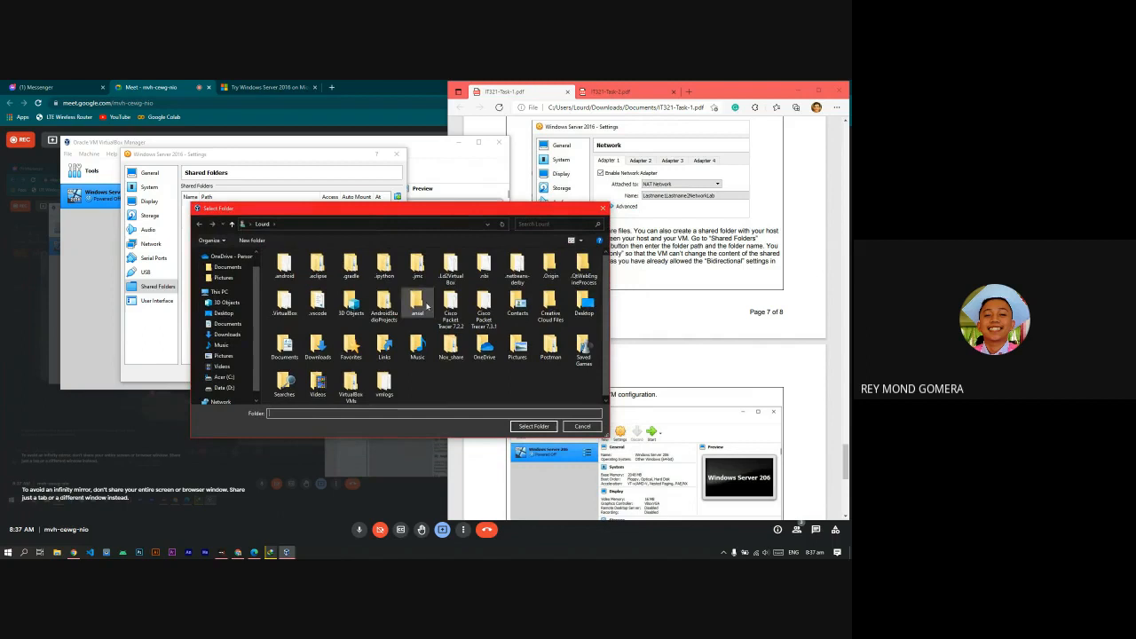
# Step: Create a folder named "VM & HOST" on the Desktop and choose it as the share's folder path
pyautogui.click(223, 312)
pyautogui.rightClick(414, 328)
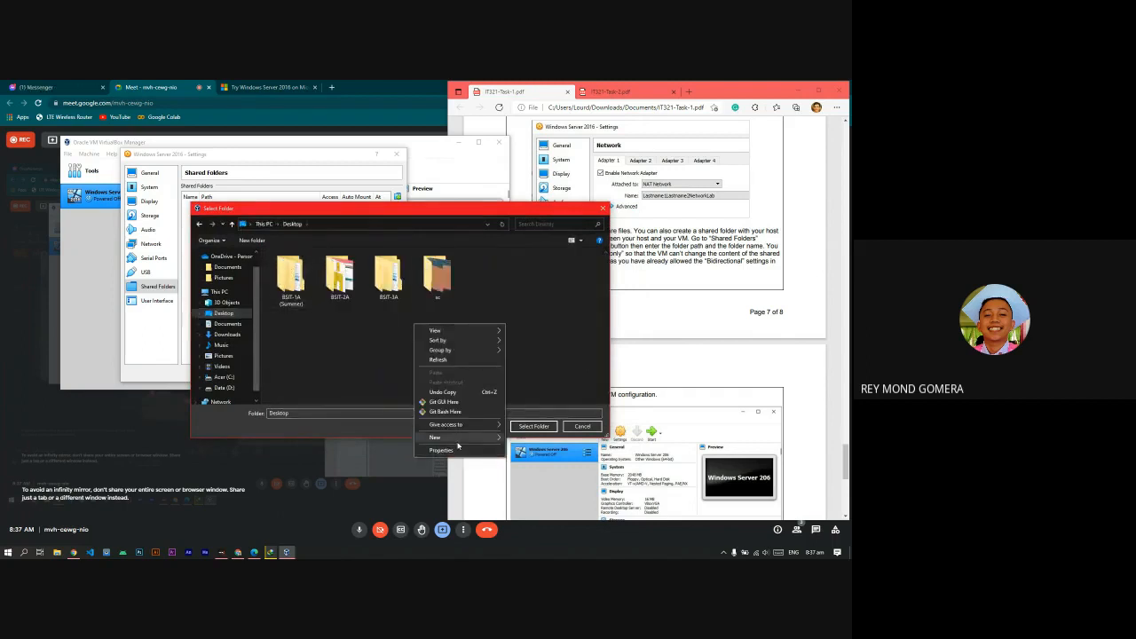
pyautogui.moveTo(457, 439)
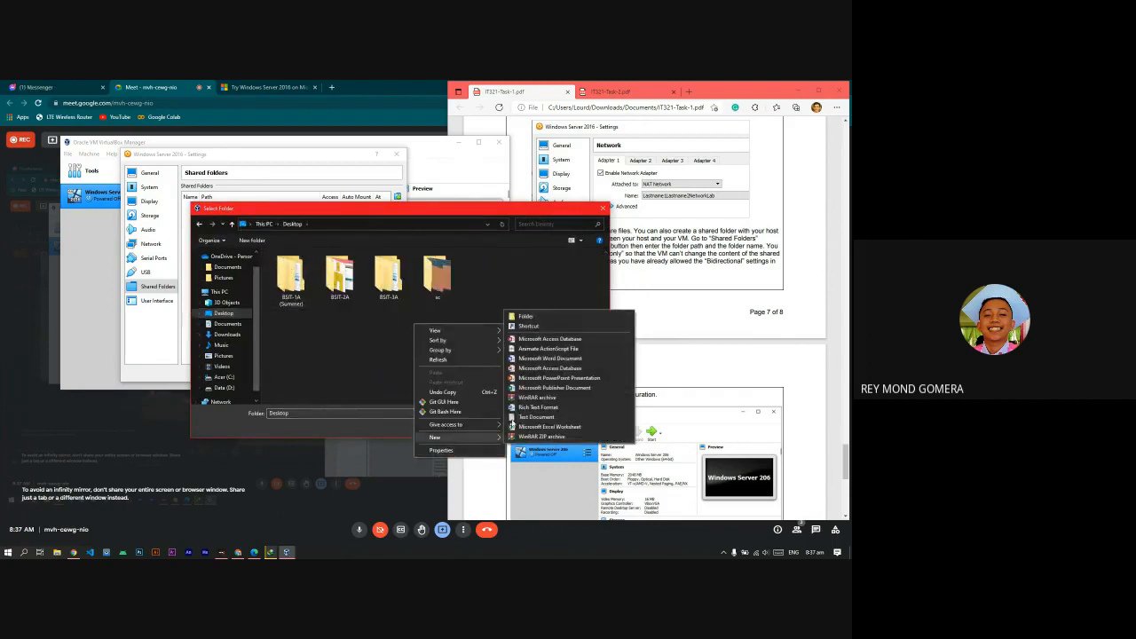
pyautogui.click(550, 316)
pyautogui.write('VM')
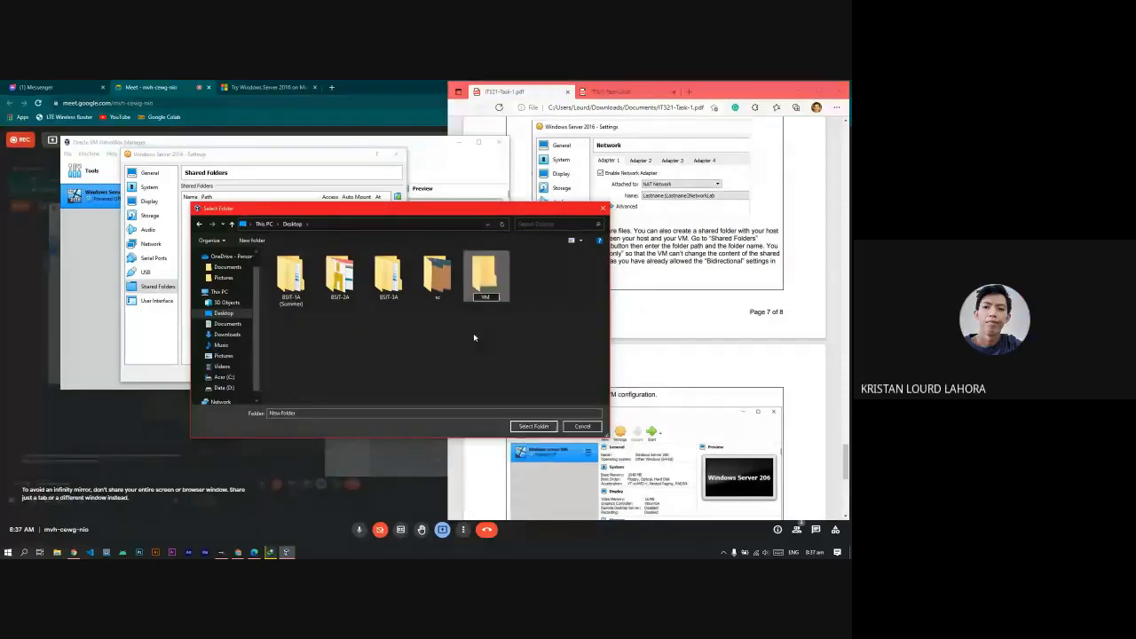
pyautogui.write(' & HOST')
pyautogui.press('Return')
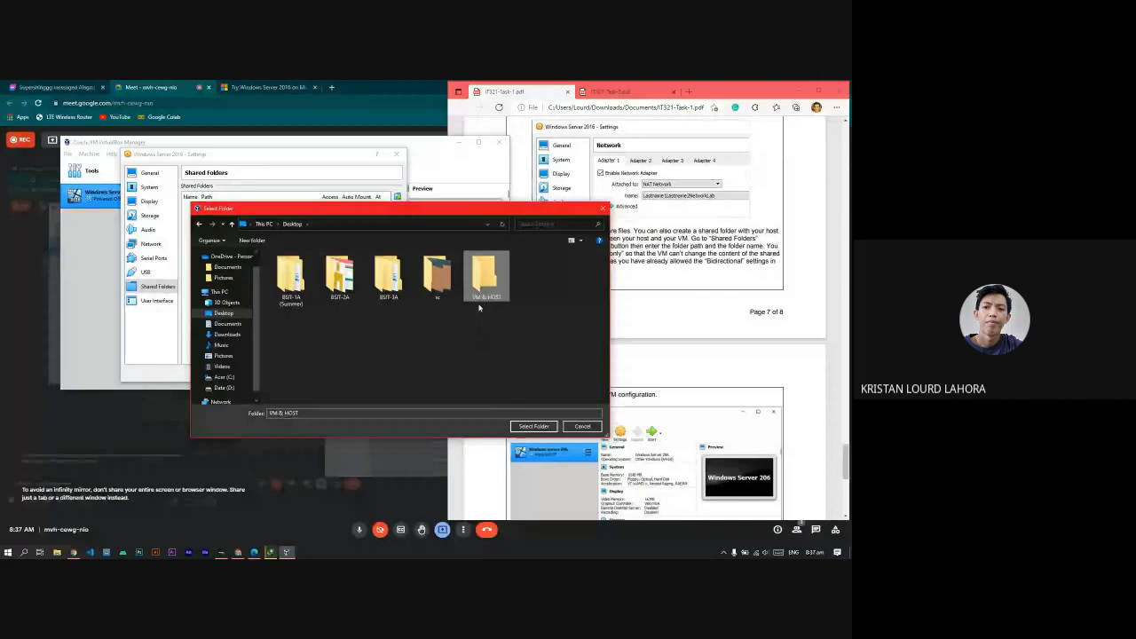
pyautogui.click(534, 426)
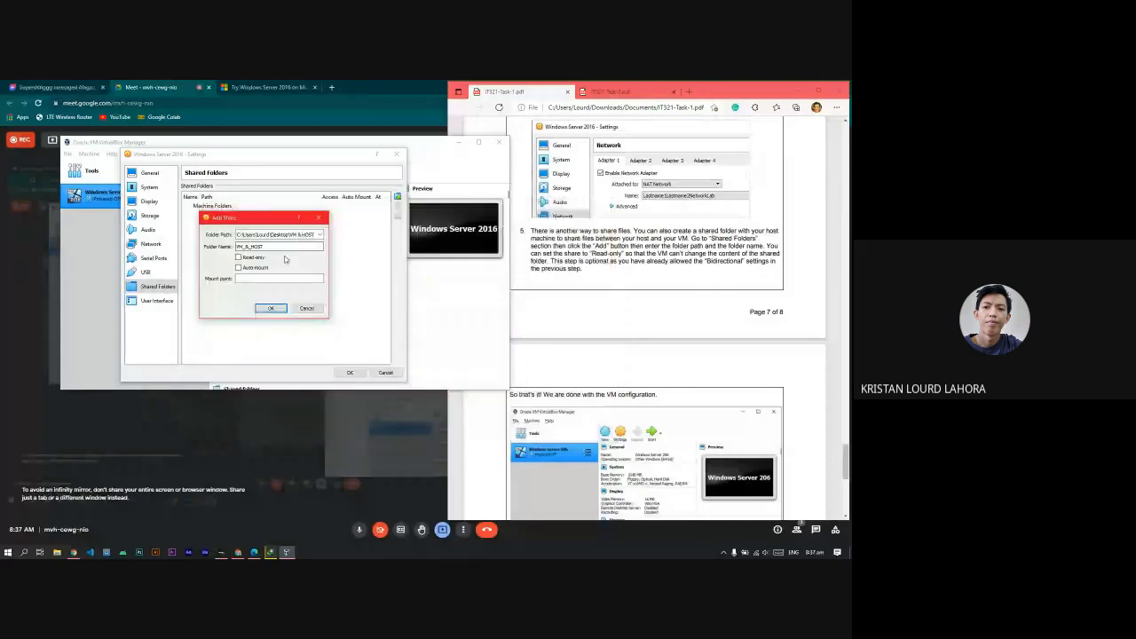
# Step: Add the VM_&_HOST share as read-only and save the virtual machine's settings, with the manager window placed beside the PDF
pyautogui.click(285, 257)
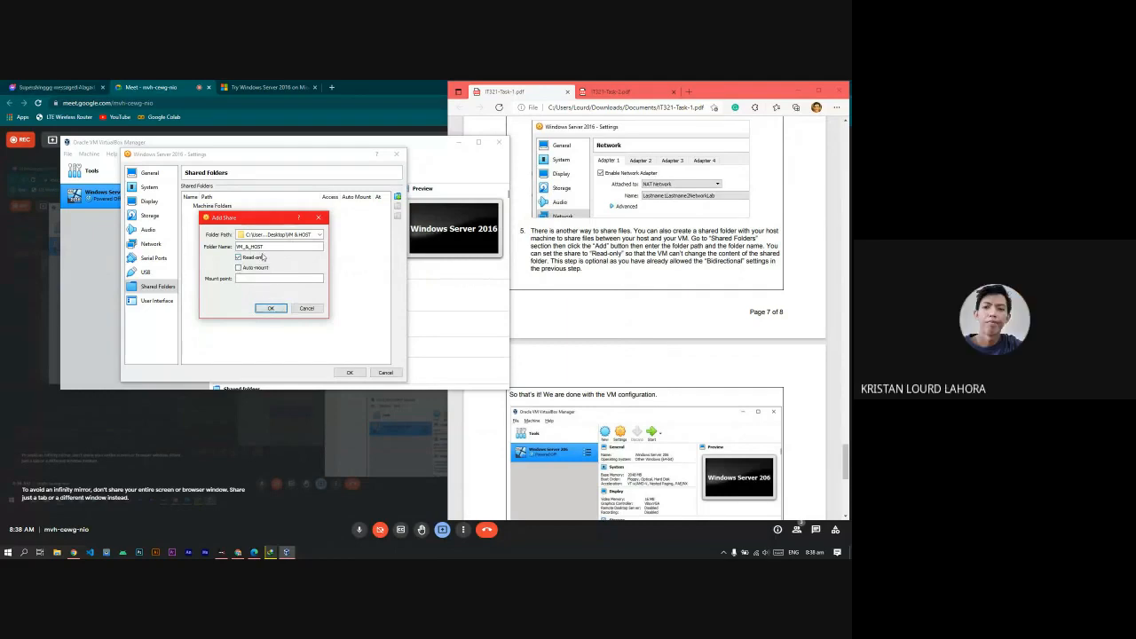
pyautogui.scroll(-3, 639, 316)
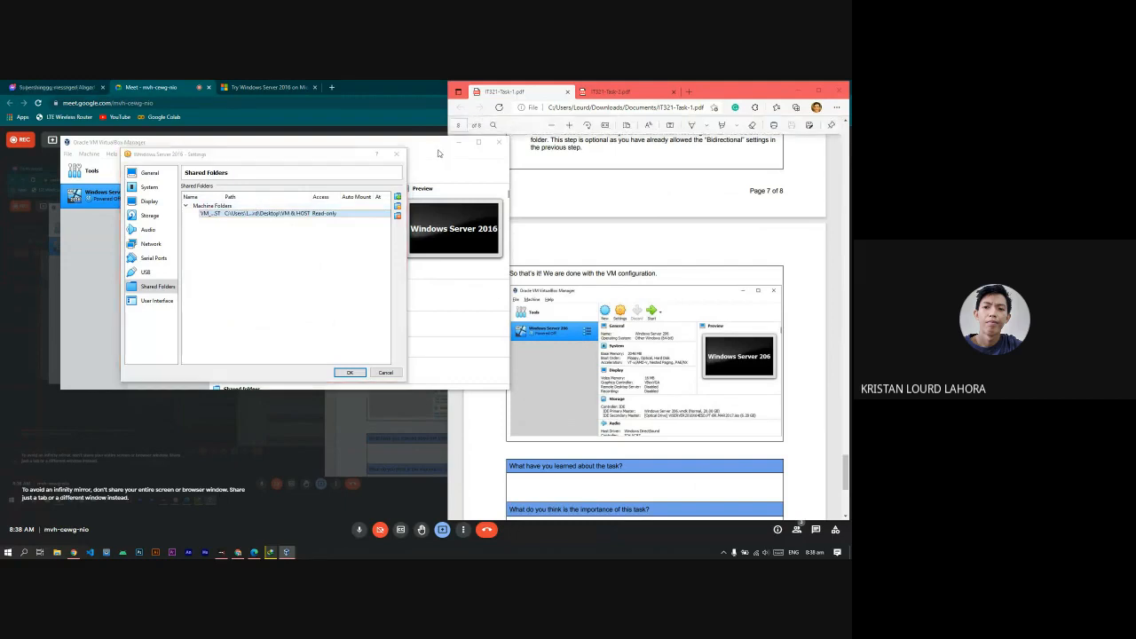
pyautogui.scroll(-1, 704, 327)
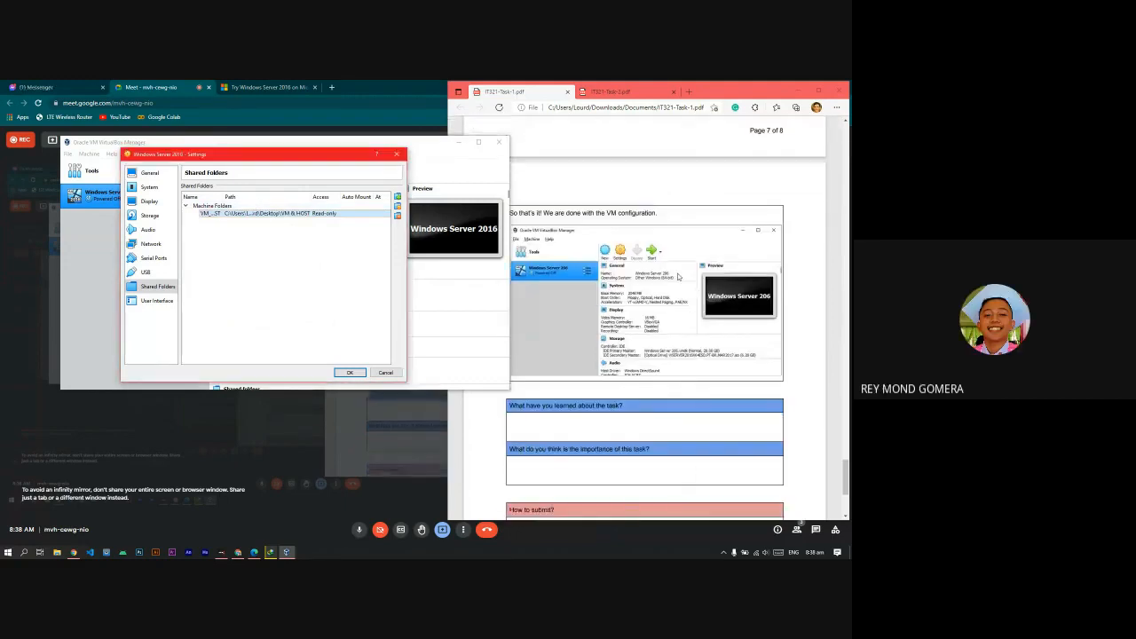
pyautogui.scroll(-1, 675, 280)
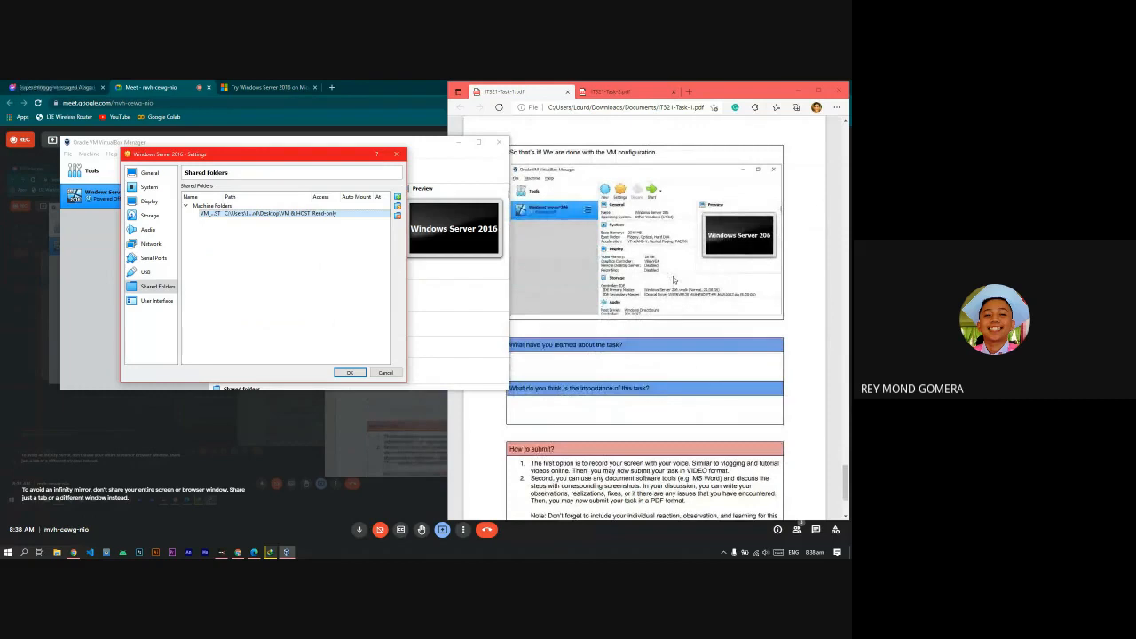
pyautogui.click(349, 372)
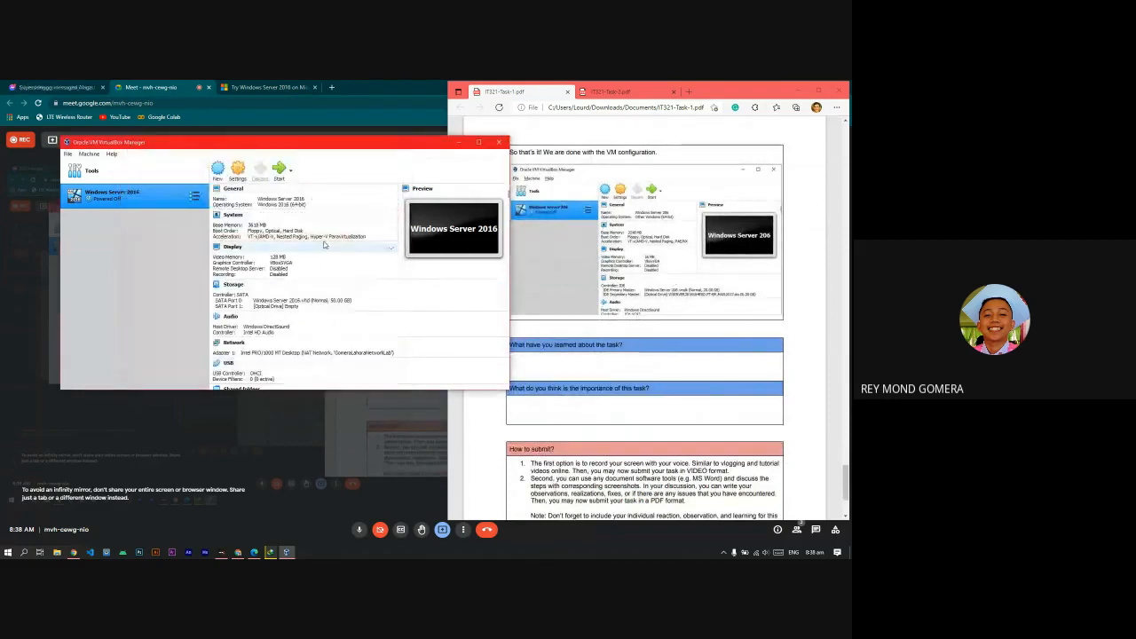
pyautogui.moveTo(390, 146); pyautogui.dragTo(342, 137)
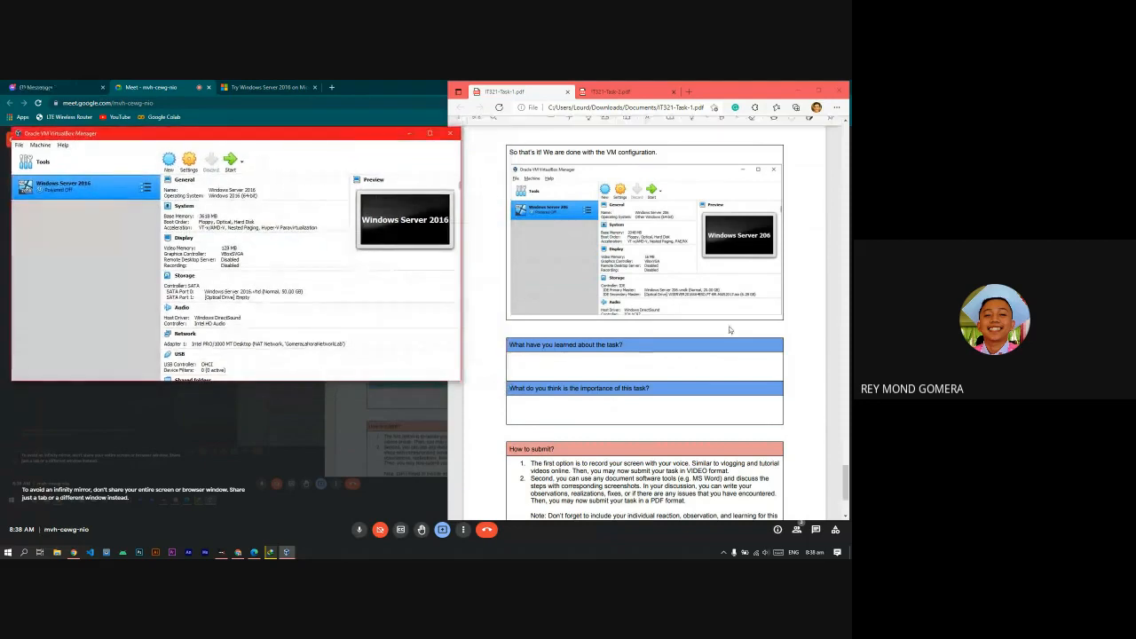
# Step: Read the submission instructions at the end of the Task 1 PDF and check the progress of the Windows Server 2016 download
pyautogui.scroll(-2, 729, 326)
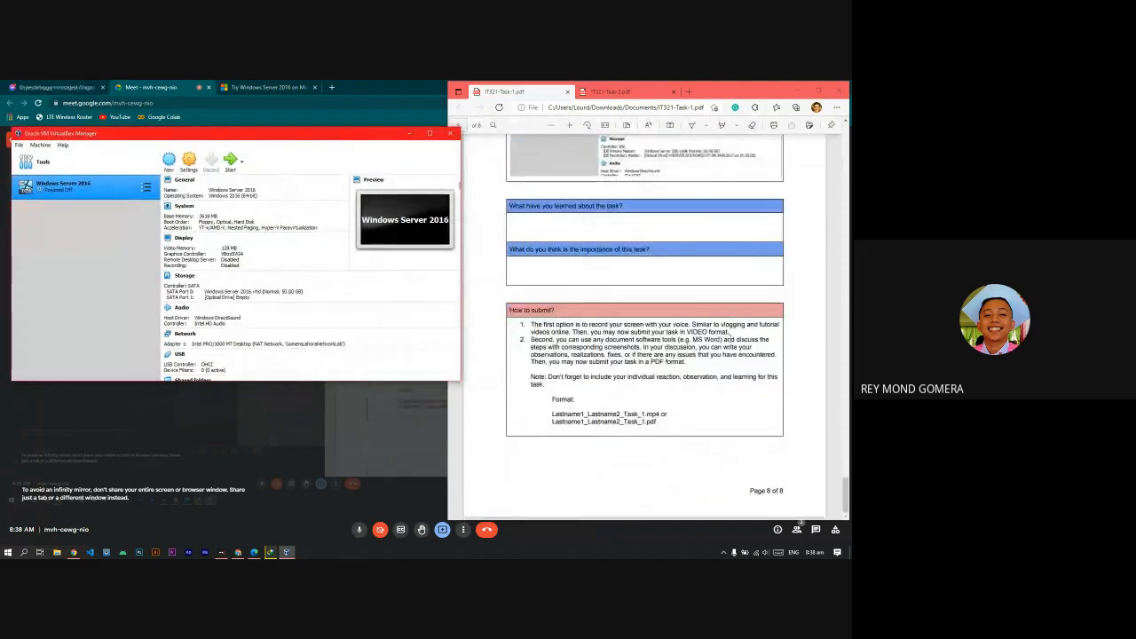
pyautogui.click(270, 552)
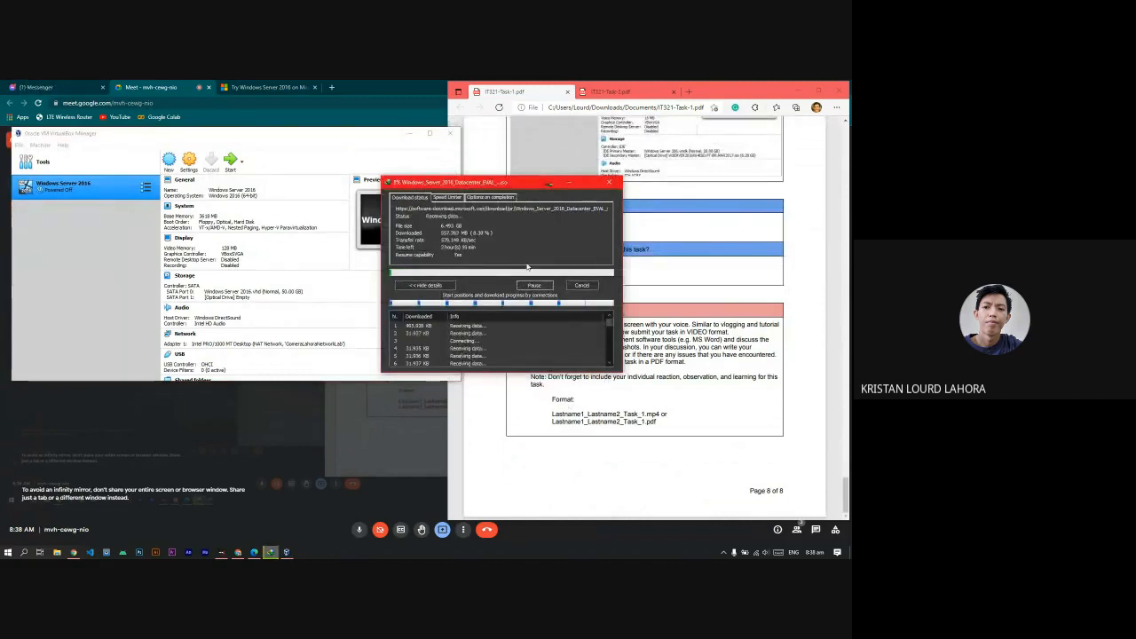
# Step: Review the Task 2.1 instructions for downloading Windows Server 2016 in IT321-Task-2.pdf and minimize the download progress window
pyautogui.click(613, 91)
pyautogui.scroll(2, 651, 303)
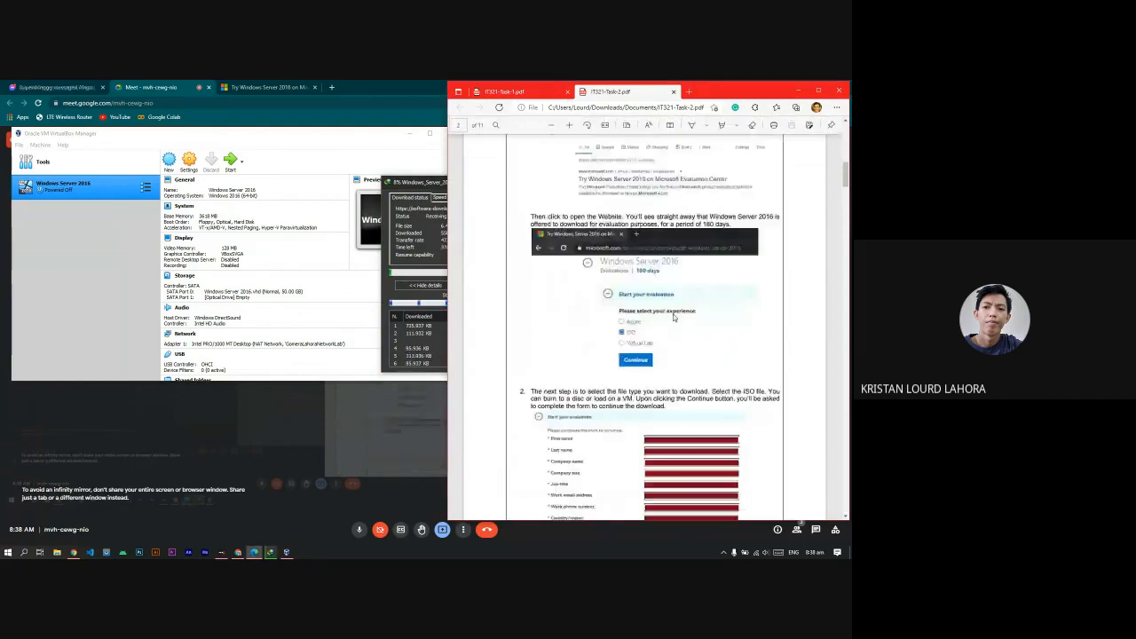
pyautogui.click(773, 323)
pyautogui.scroll(10, 772, 323)
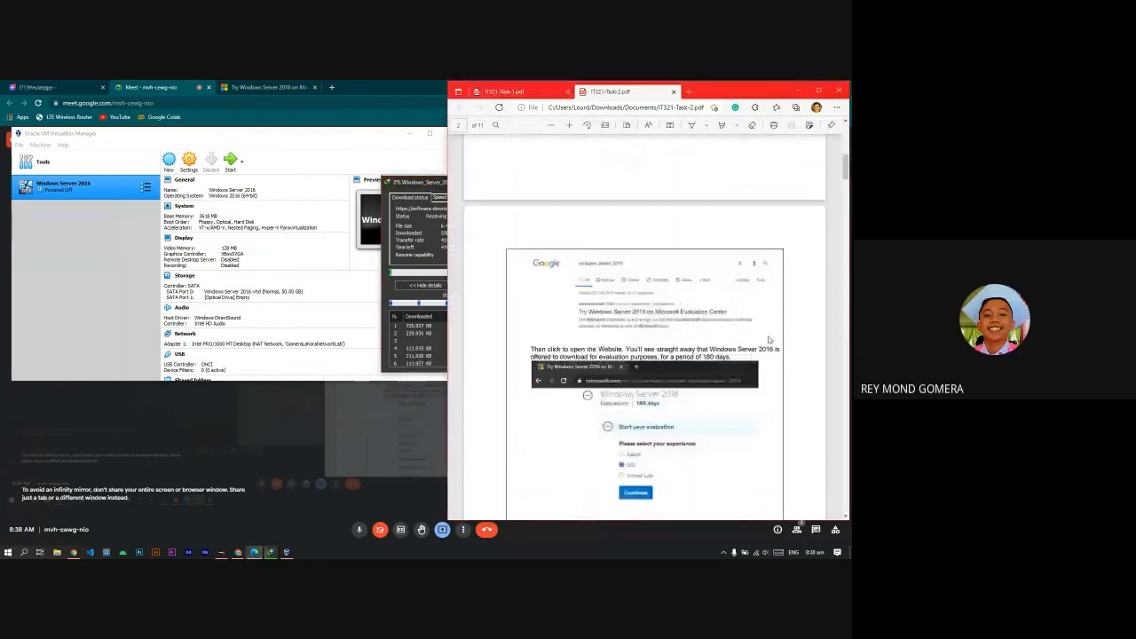
pyautogui.scroll(-5, 764, 349)
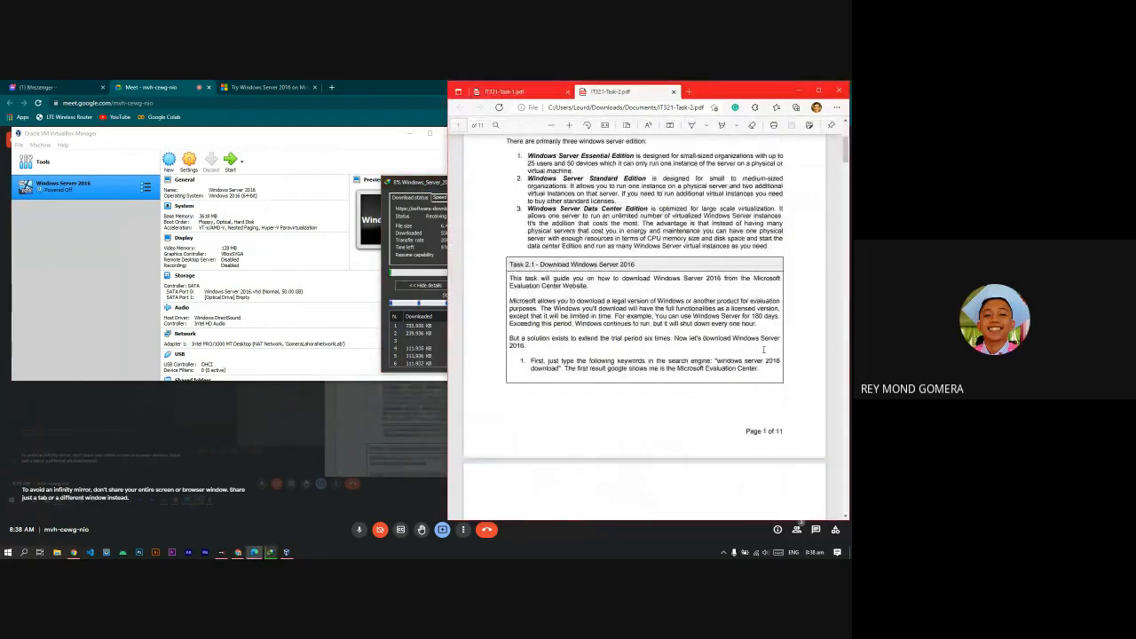
pyautogui.scroll(-2, 728, 399)
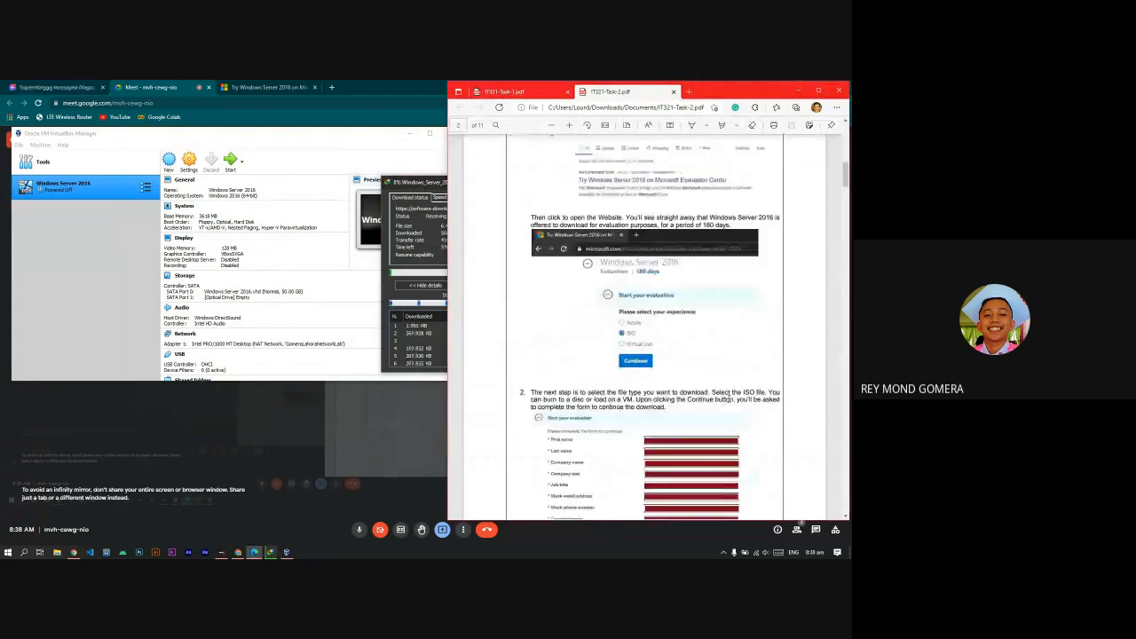
pyautogui.click(562, 188)
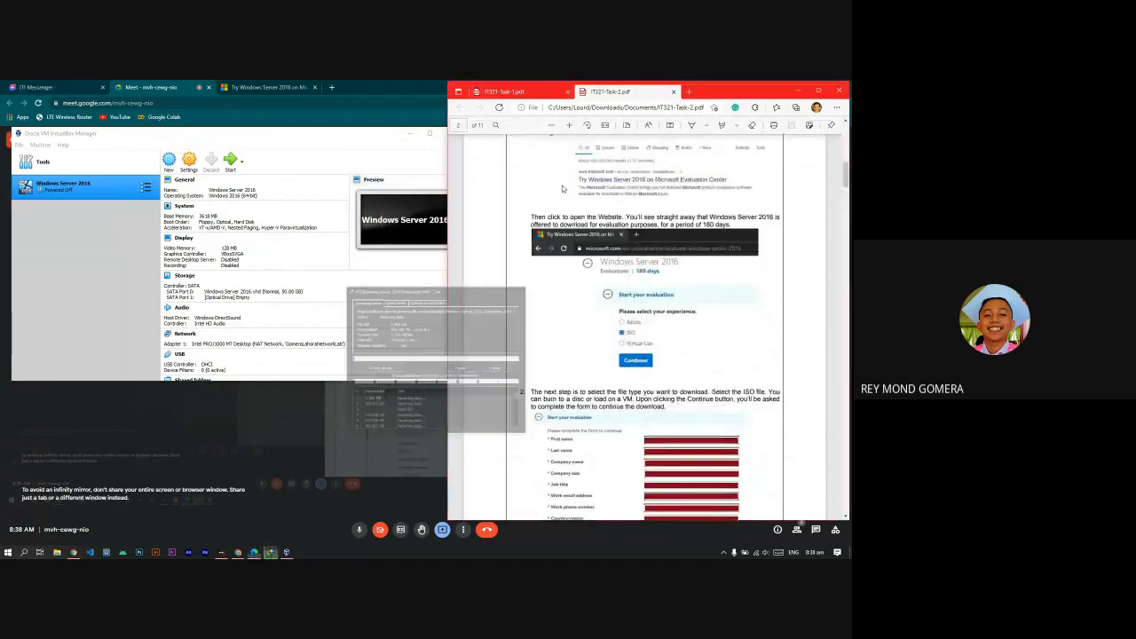
pyautogui.click(338, 155)
# Step: Return to the beginning of IT321-Task-1.pdf to review Task 1 and bring the VirtualBox Manager window to the front
pyautogui.click(502, 91)
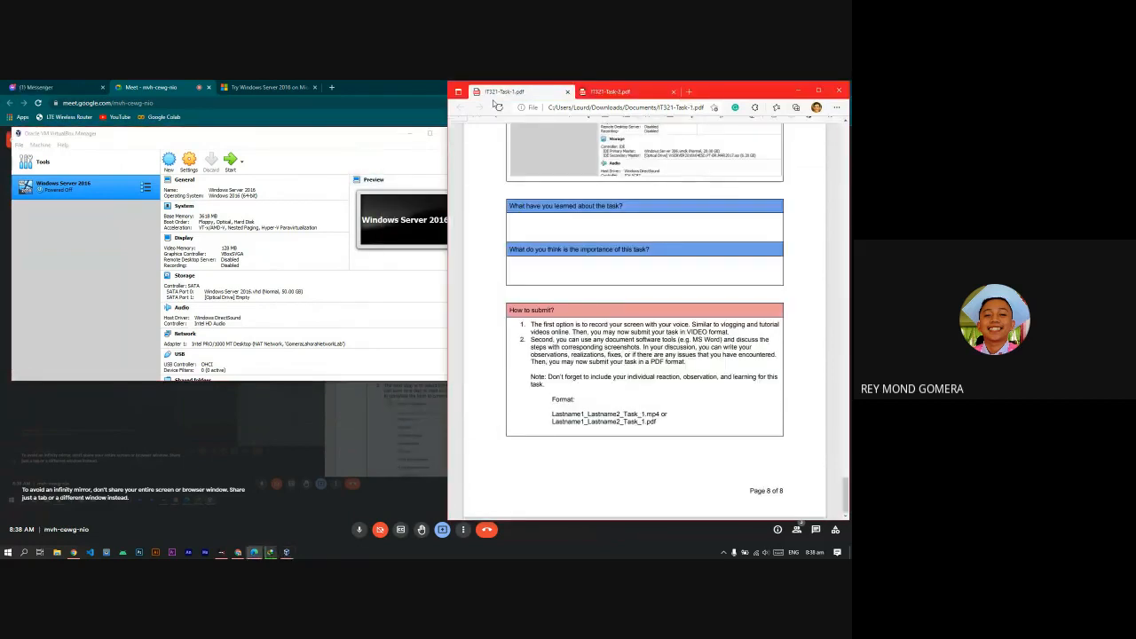
pyautogui.scroll(5, 645, 337)
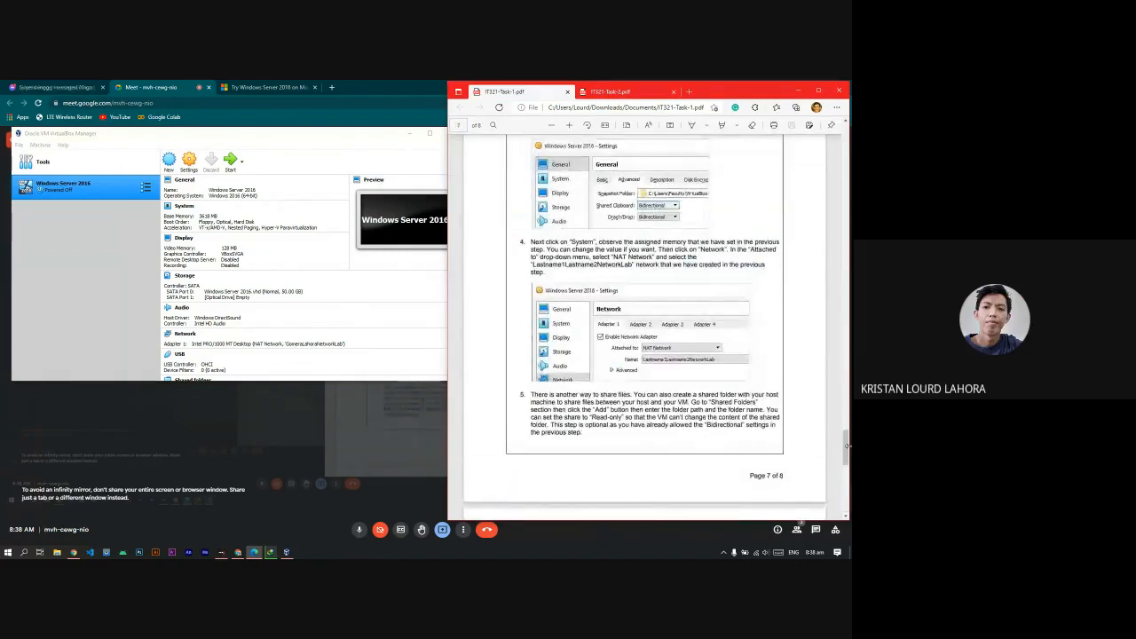
pyautogui.moveTo(848, 476); pyautogui.dragTo(847, 259)
pyautogui.moveTo(844, 442); pyautogui.dragTo(830, 127)
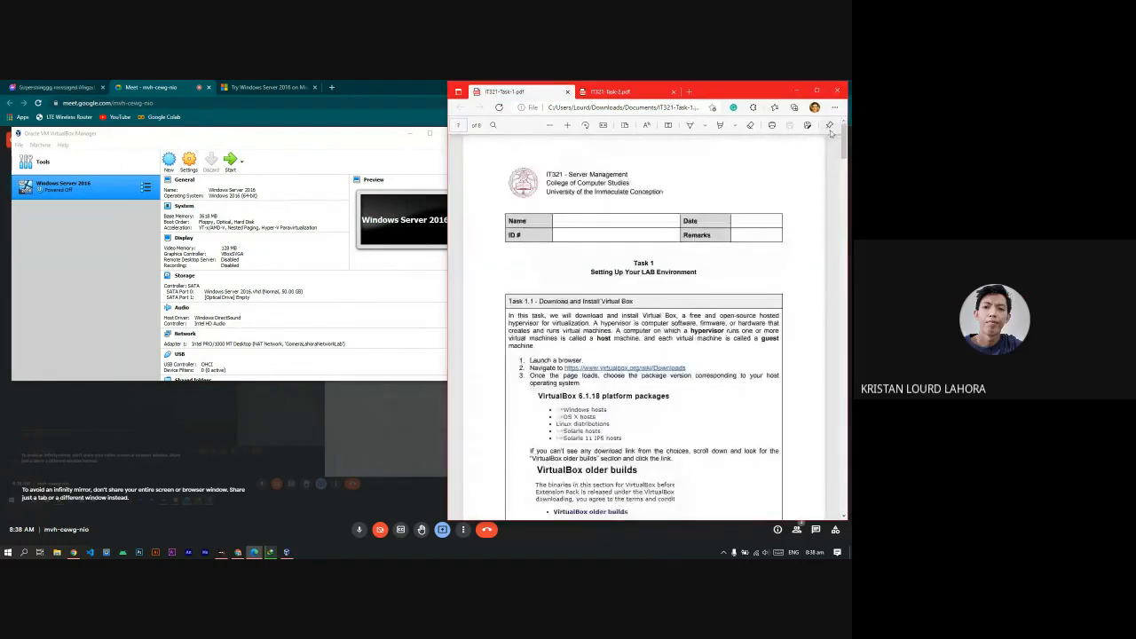
pyautogui.scroll(-1, 495, 232)
pyautogui.click(342, 164)
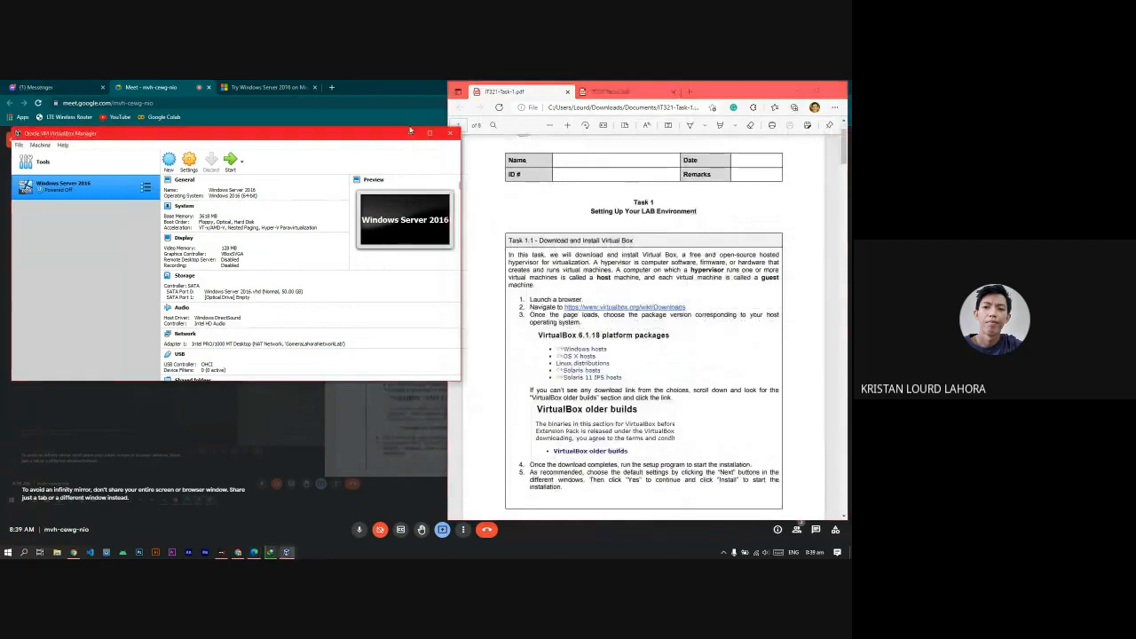